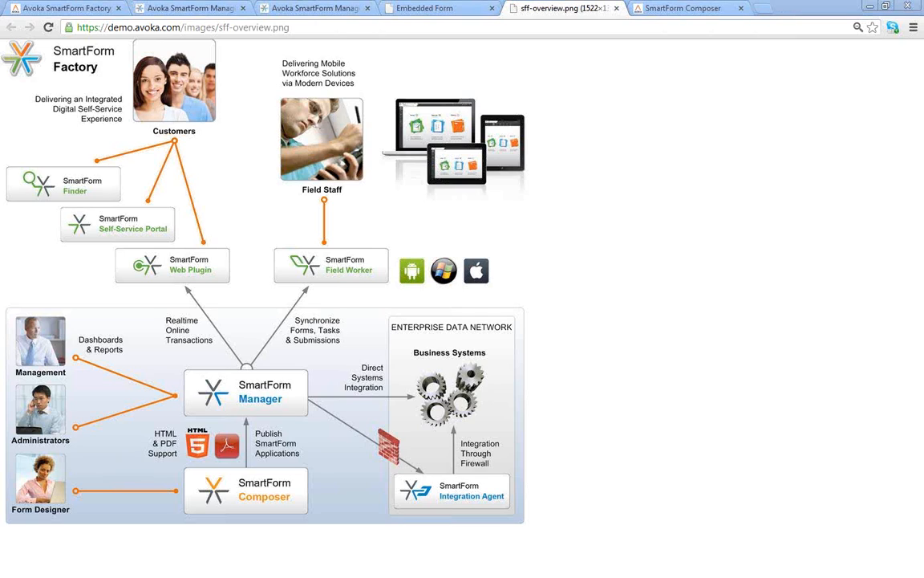
- Drag the Acrobat window showing insuranceAPP.pdf into view over the Chrome overview diagram
left_click_drag(0, 24, 431, 26)
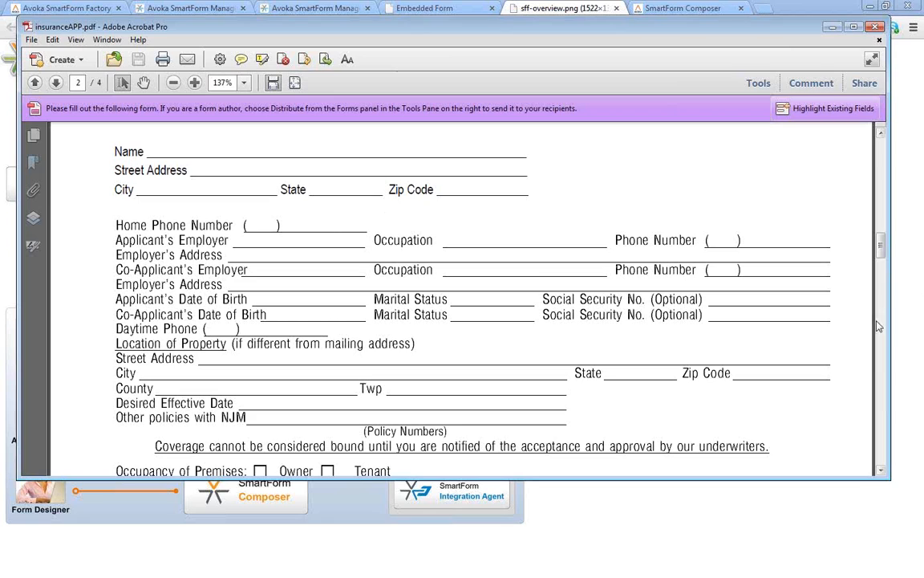
- Page through insuranceAPP.pdf to the Coverages section on page 3
left_click(882, 388)
left_click(884, 401)
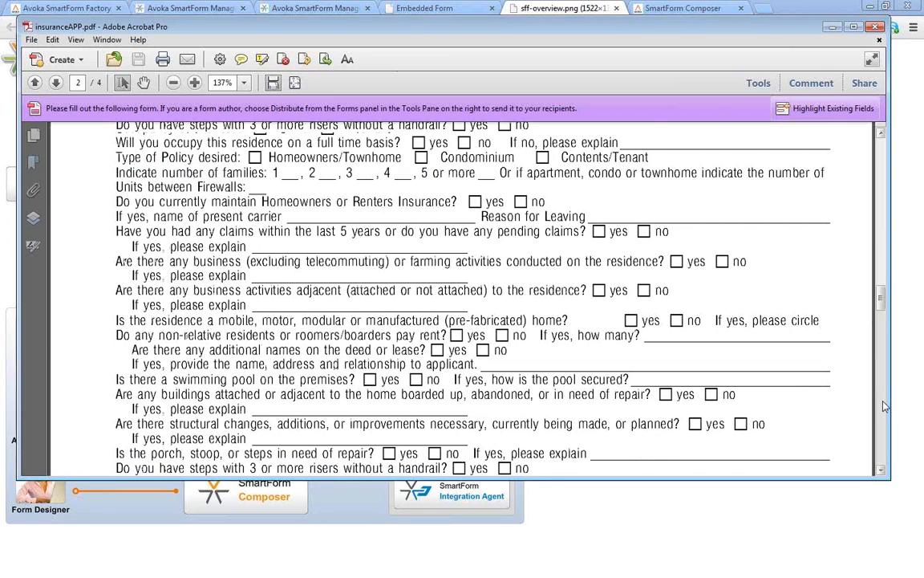
left_click(883, 414)
left_click(883, 418)
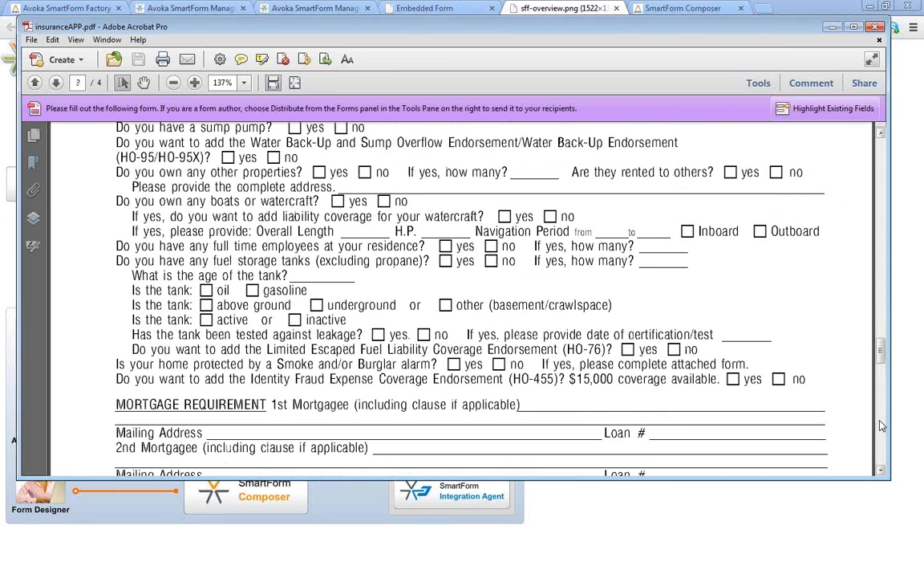
left_click(882, 422)
left_click(881, 304)
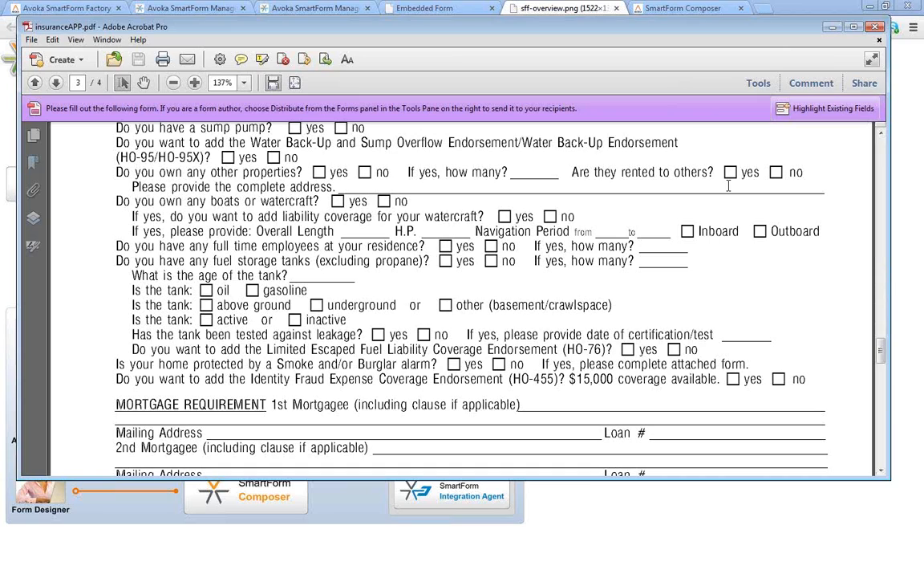
left_click(880, 215)
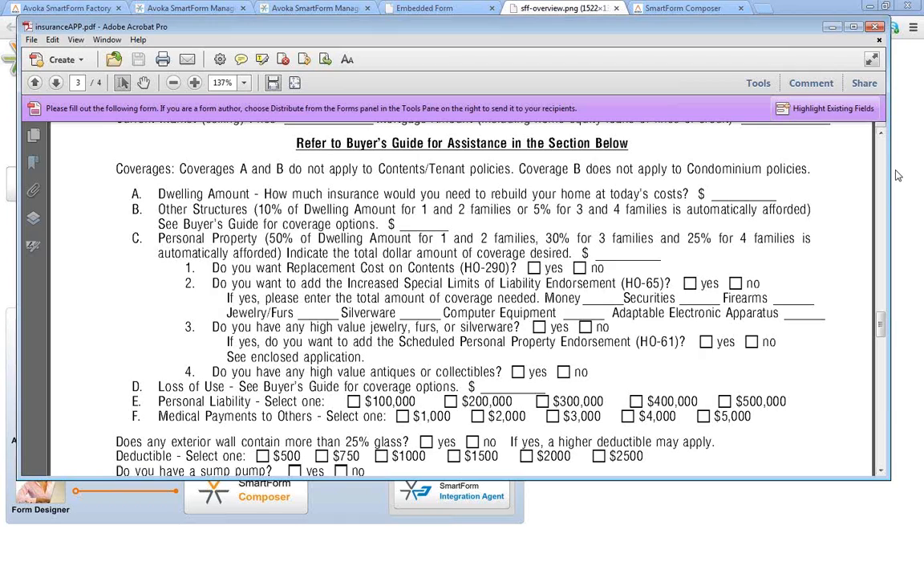
- Close Acrobat and the Embedded Form and sff-overview tabs, then open the presenter's Early Access project
left_click(877, 29)
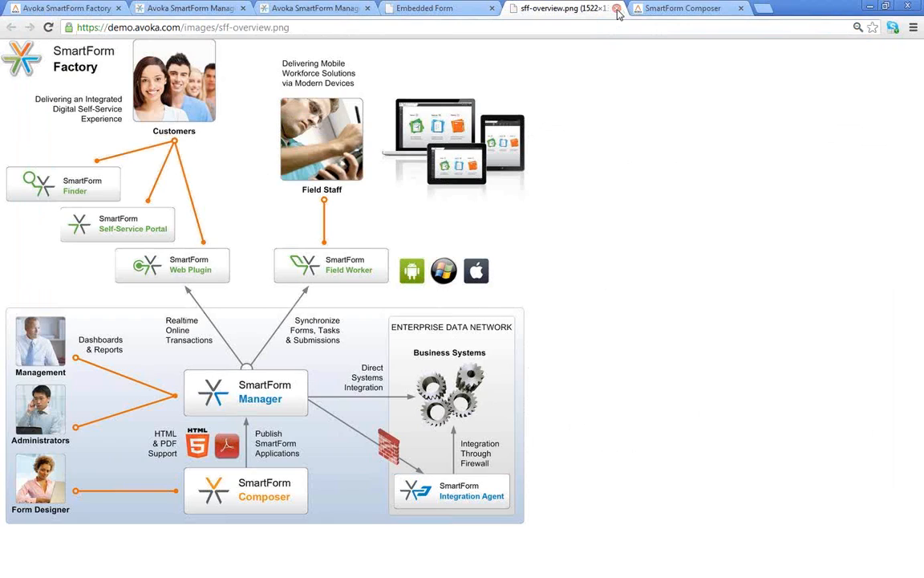
left_click(492, 10)
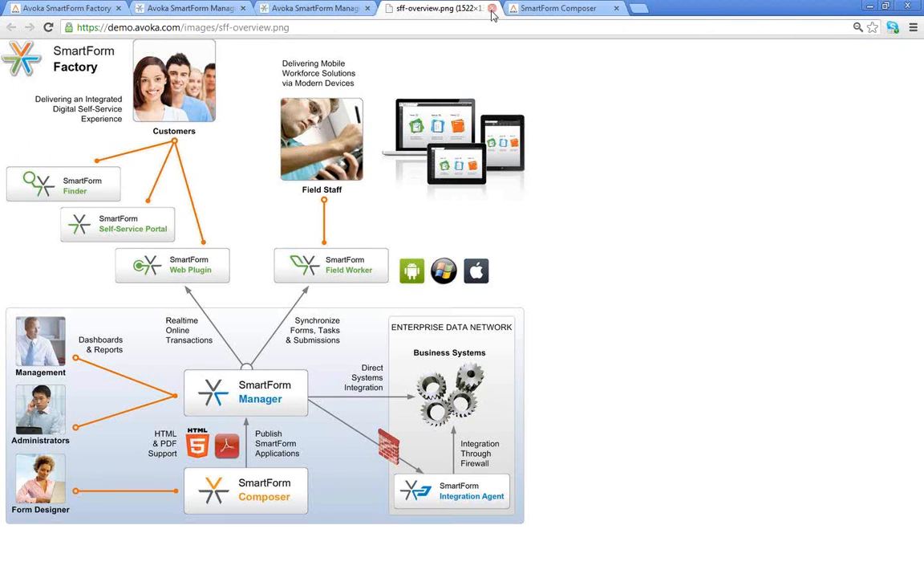
left_click(492, 10)
left_click(492, 9)
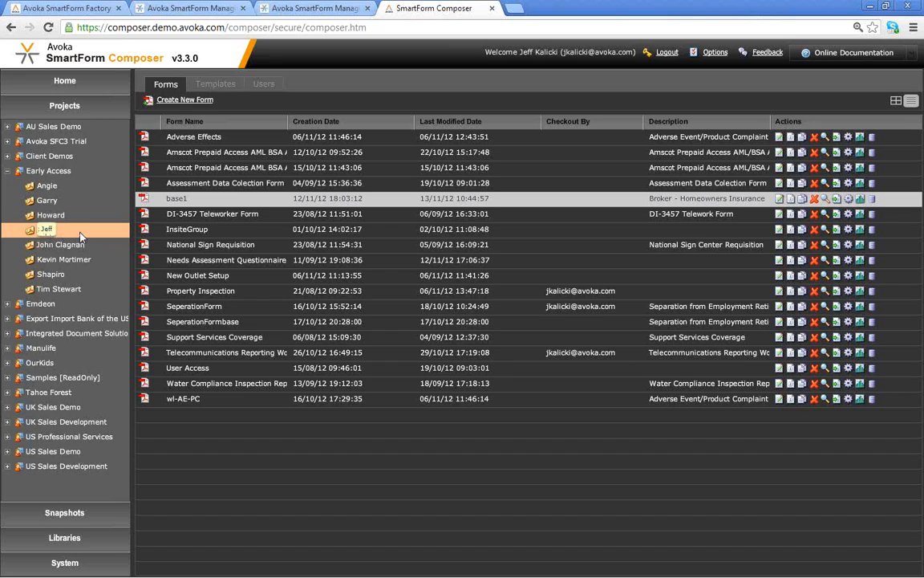
left_click(54, 231)
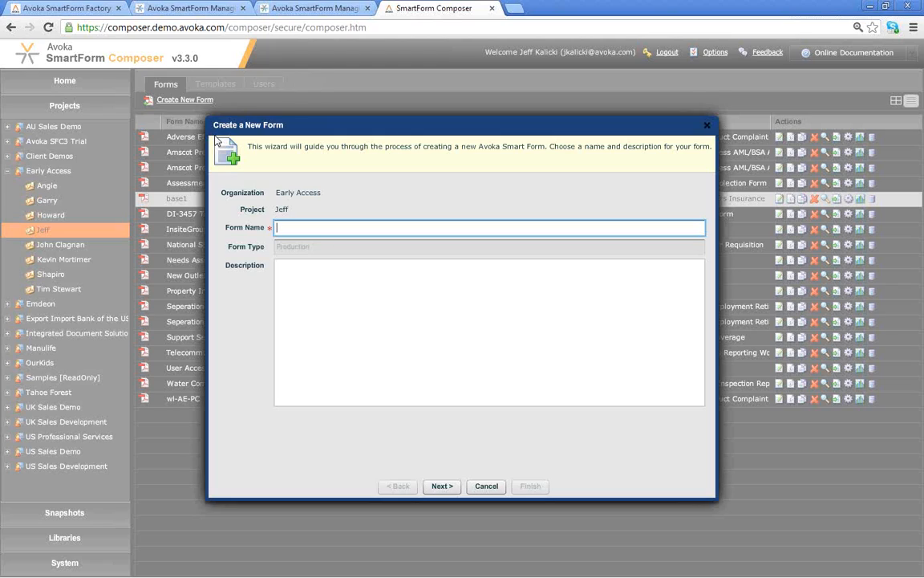
- Name the form 'Webinar Demo', describe it as 'Insurance Application', and keep the Standard Form Template
type("new")
key("BackSpace")
key("BackSpace")
key("BackSpace")
type("Webinar Demo")
left_click(296, 276)
type("Insur")
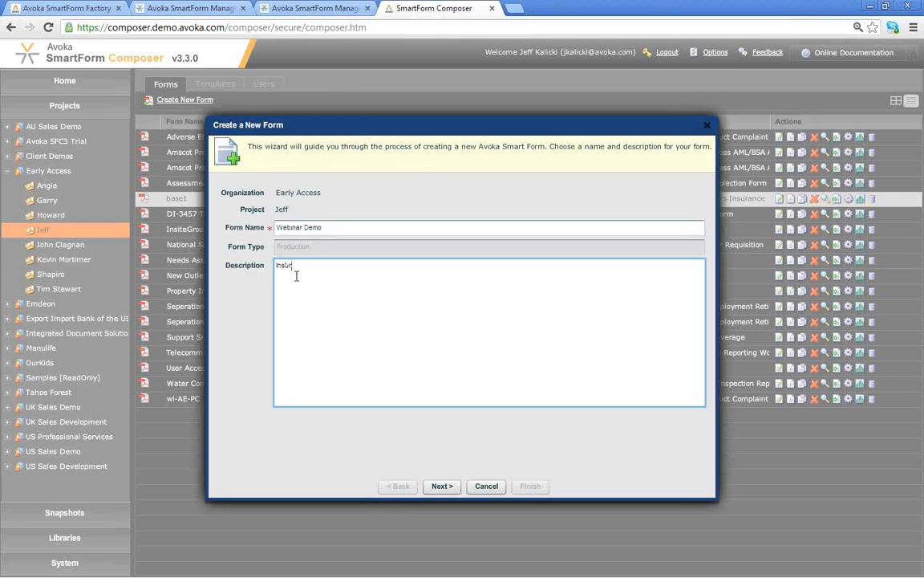
type("ance Application")
left_click(443, 487)
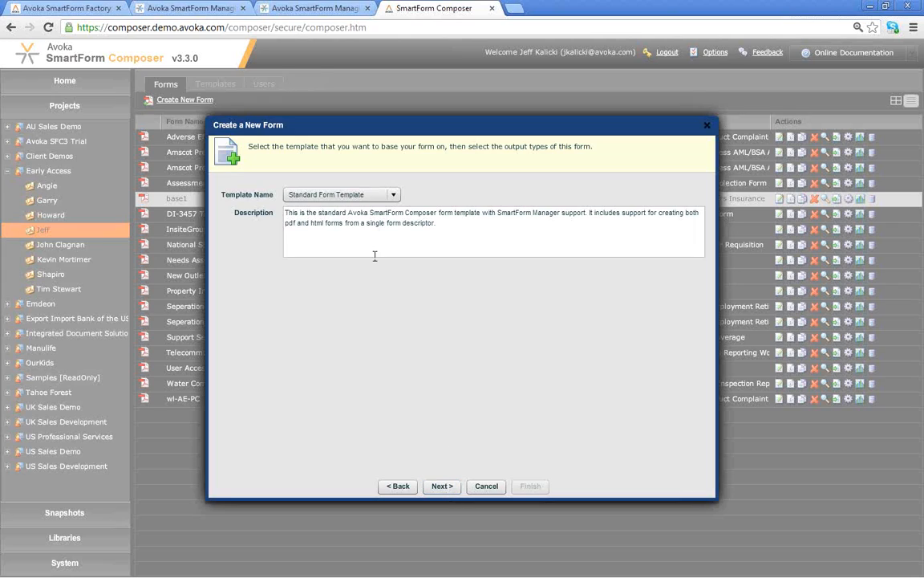
left_click(442, 486)
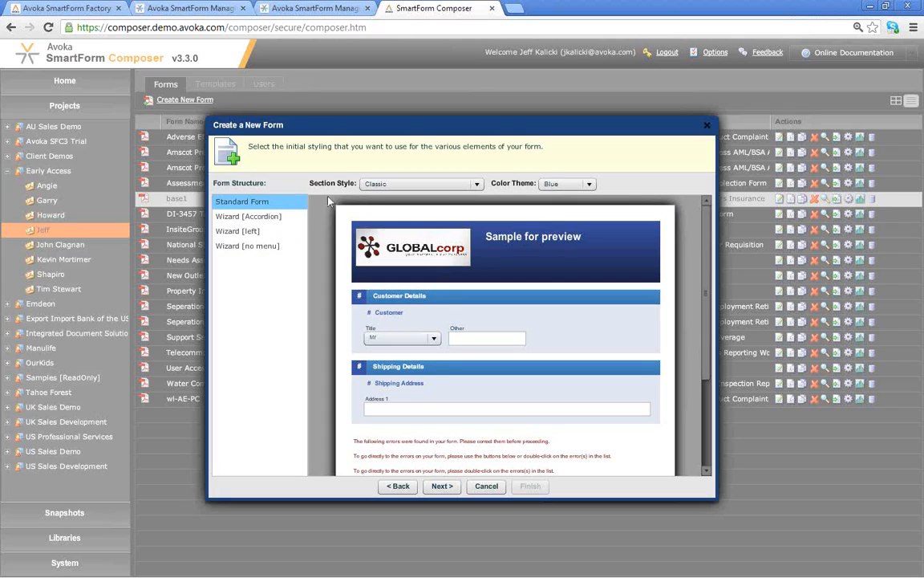
- Choose the Wizard [left] structure with Classic sections and Blue theme, and finish creating the form
left_click(269, 232)
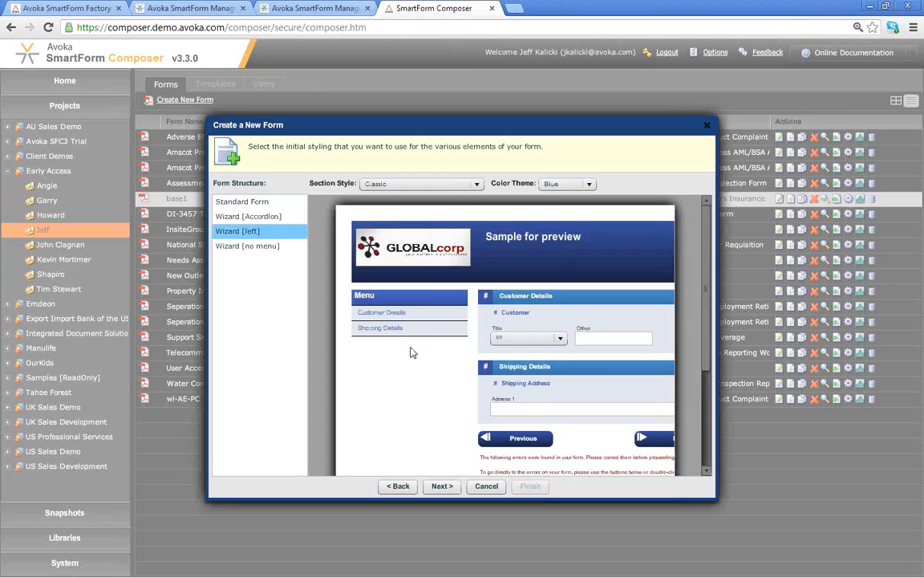
left_click(434, 183)
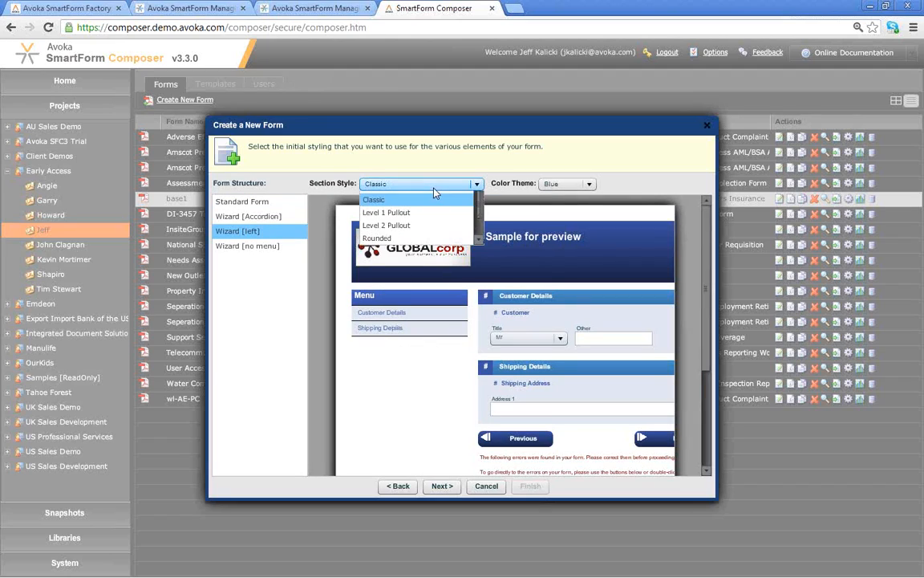
mouse_move(477, 214)
left_mouse_down()
mouse_move(477, 242)
mouse_move(478, 210)
left_mouse_up()
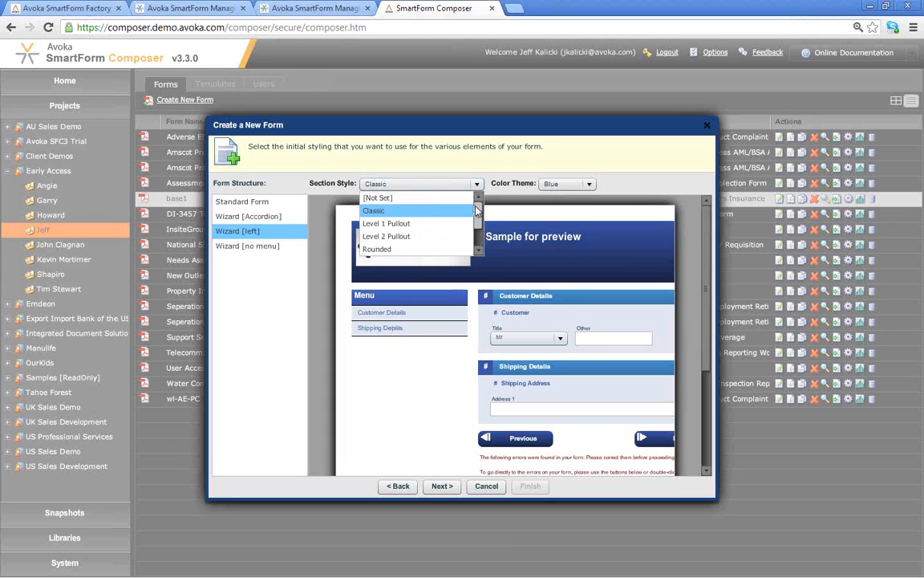
left_click(551, 168)
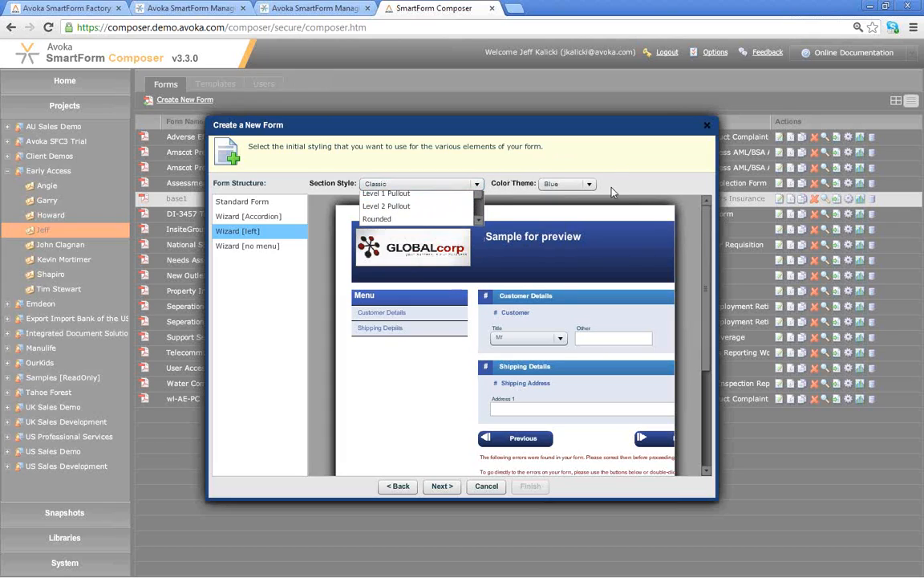
left_click(588, 183)
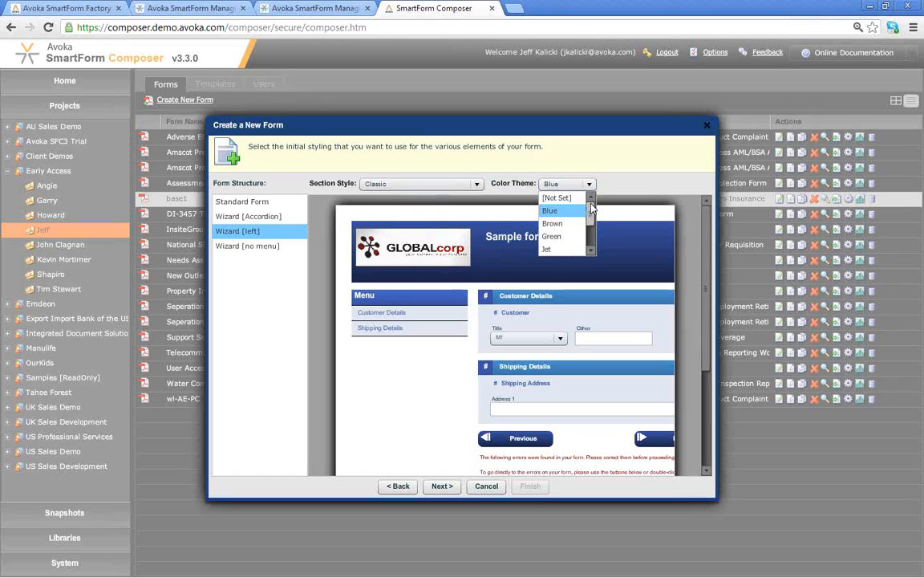
left_click(620, 189)
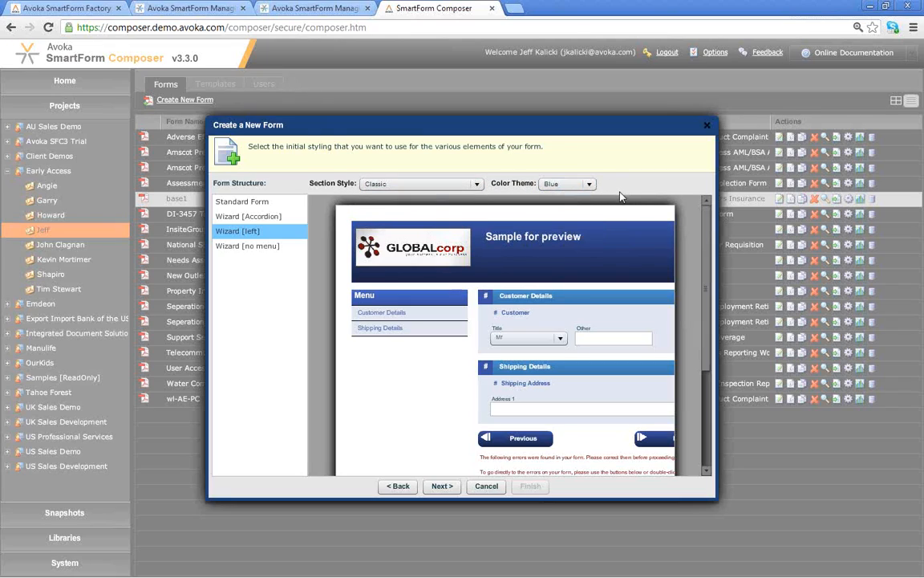
left_click(444, 487)
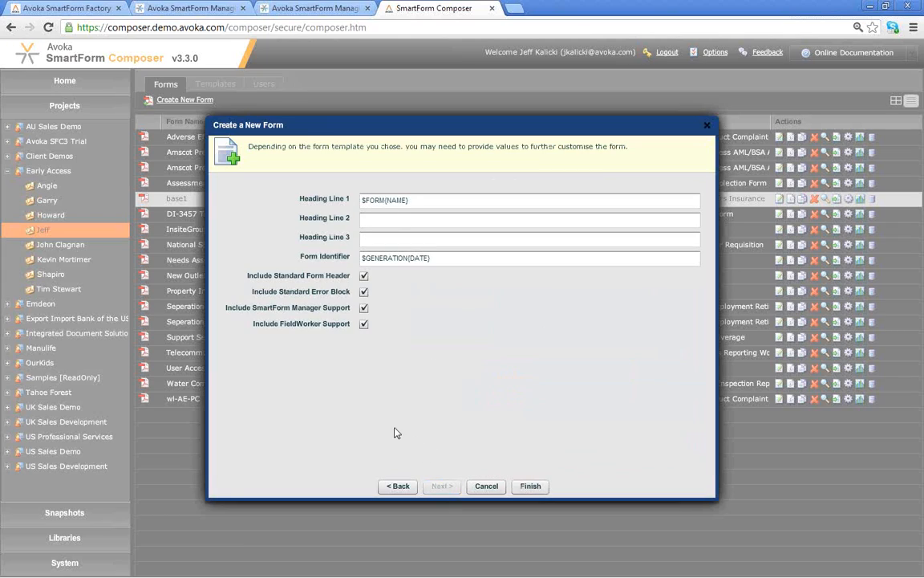
left_click(534, 486)
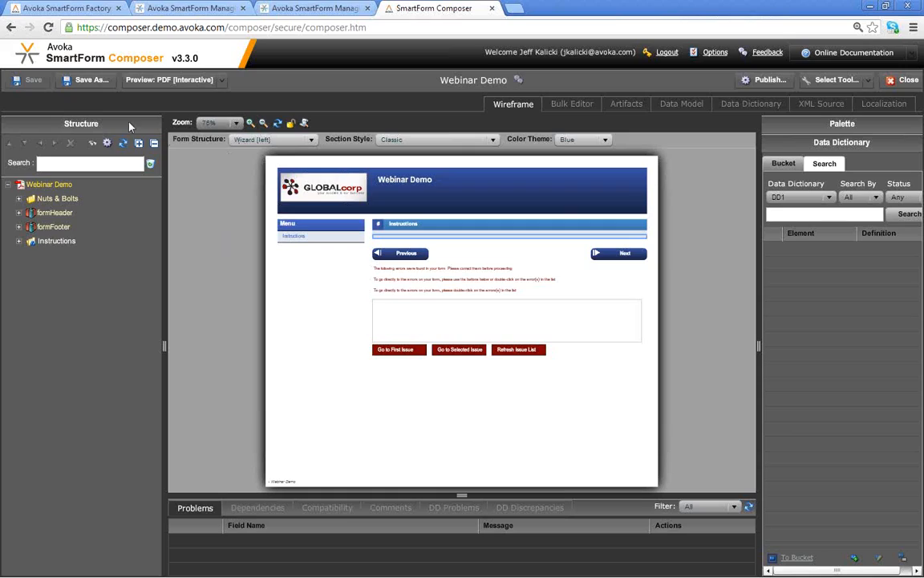
- Select the Instructions section in the Structure tree and expand the Palette of assistants and fields
left_click(83, 248)
left_click(816, 127)
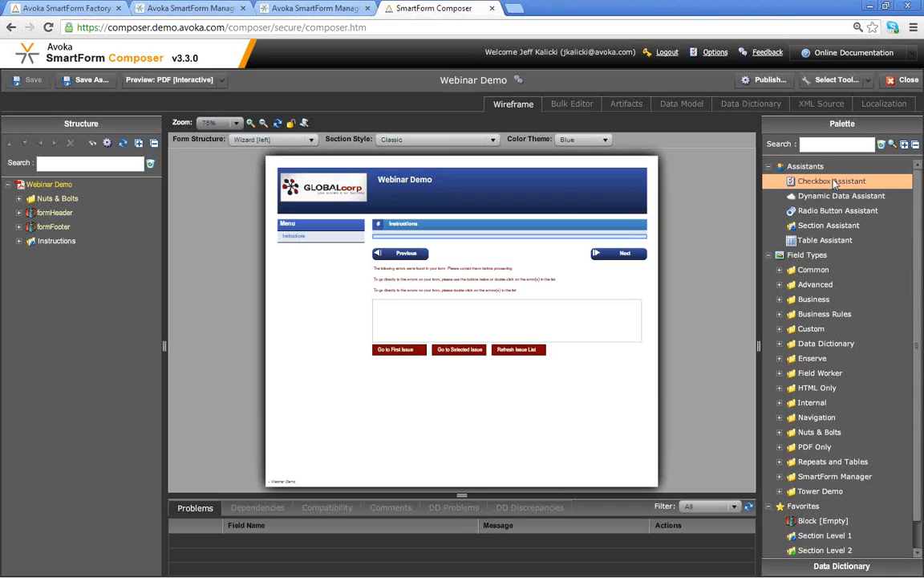
- Drop the section assistant onto the form and add Applicant, Occupants and Residence sections
left_click_drag(831, 226, 69, 189)
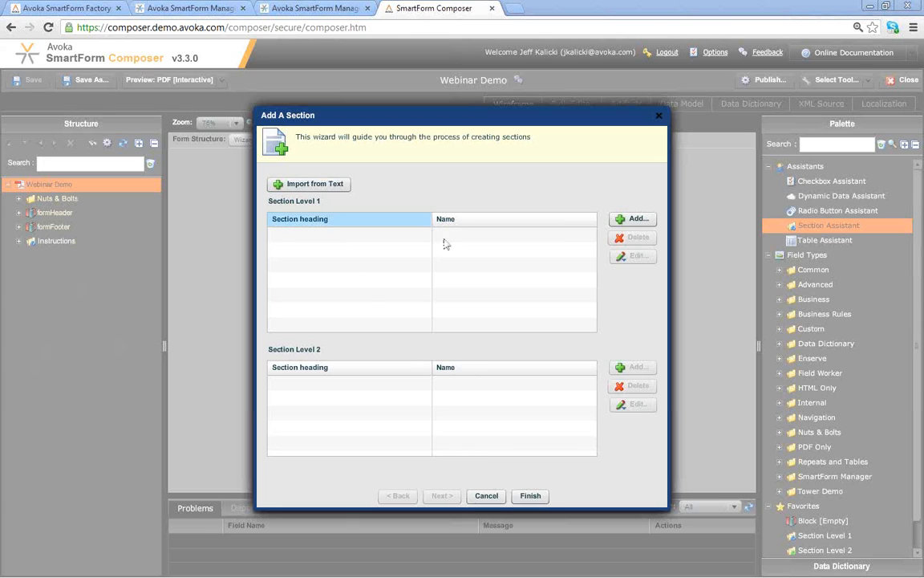
left_click(638, 219)
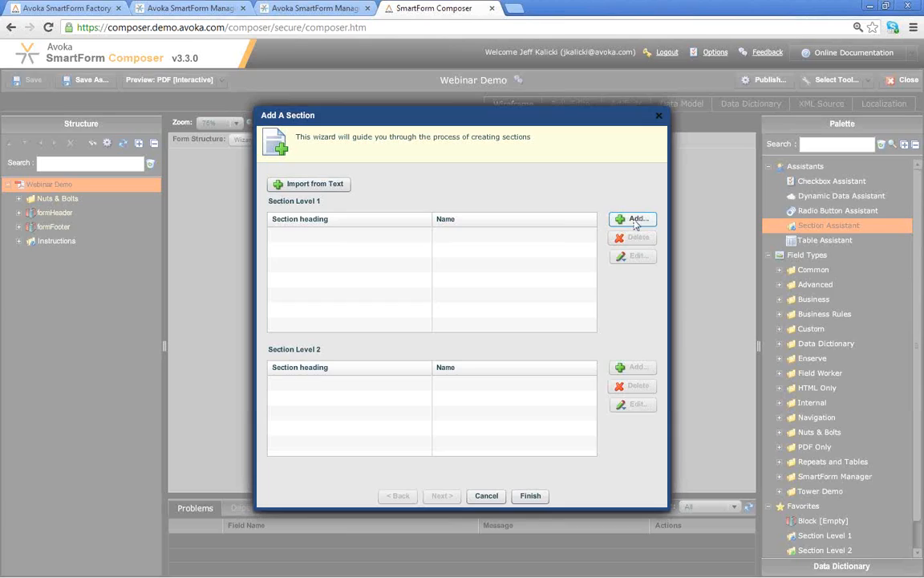
type("A")
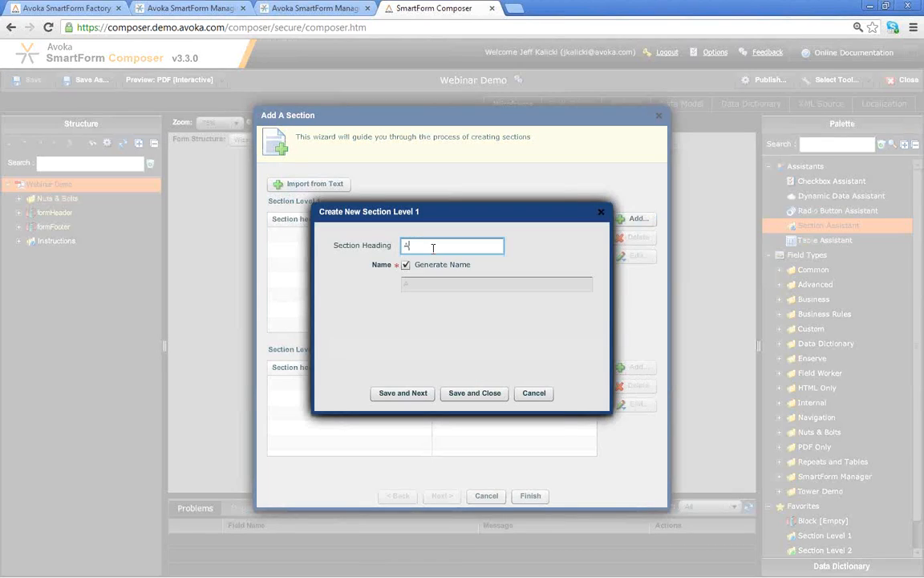
type("pplicant")
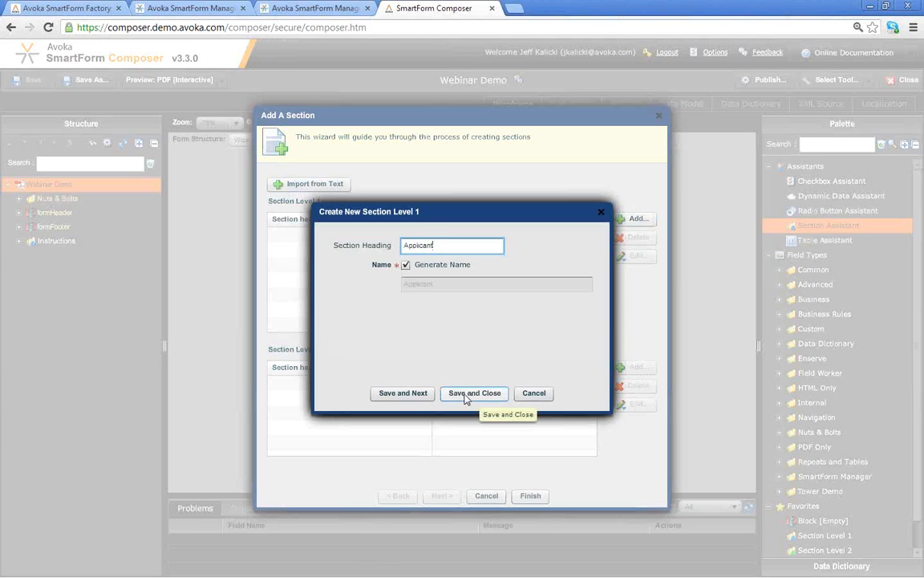
left_click(423, 395)
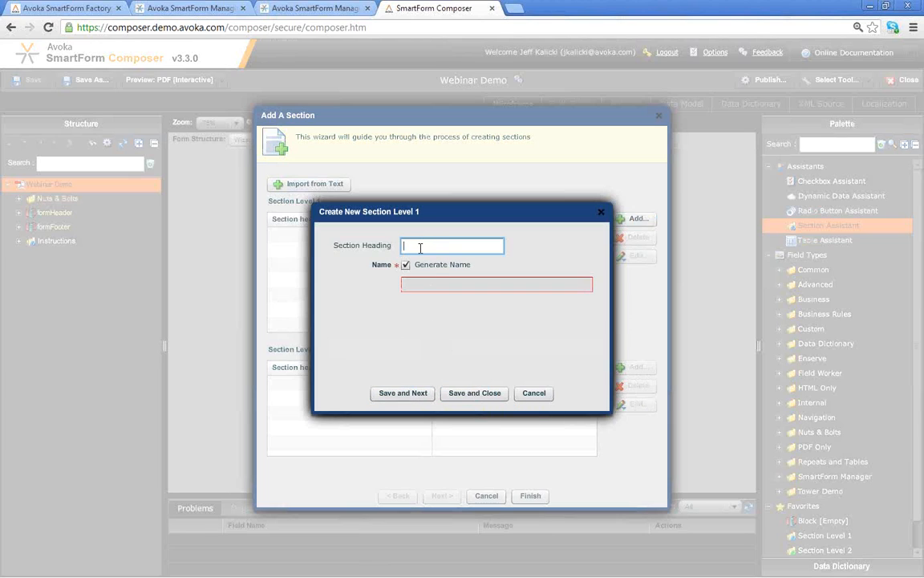
type("Occu")
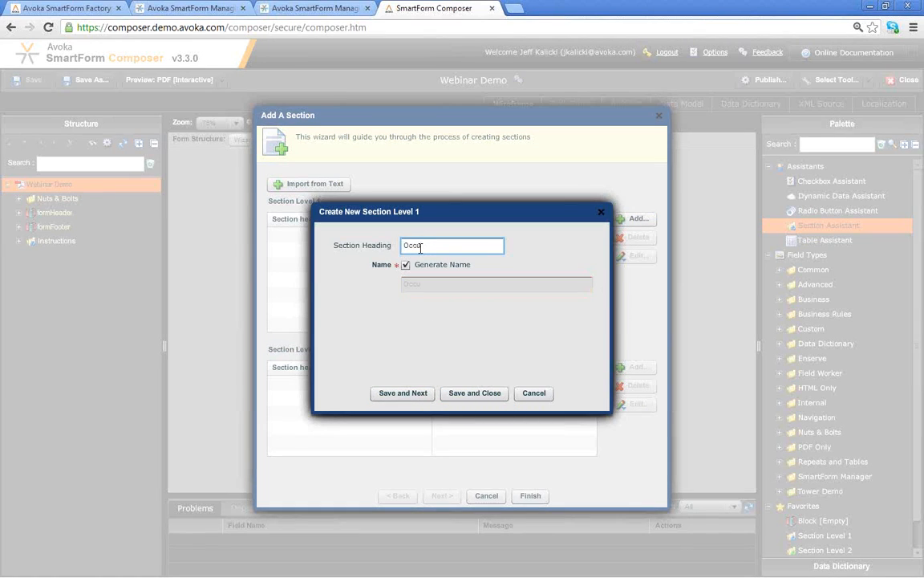
type("pants")
left_click(417, 395)
type("Residence")
left_click(413, 397)
- Add Extra Coverage, Discounts and Signature sections and finish the section wizard
type("Extra Coverage")
left_click(412, 395)
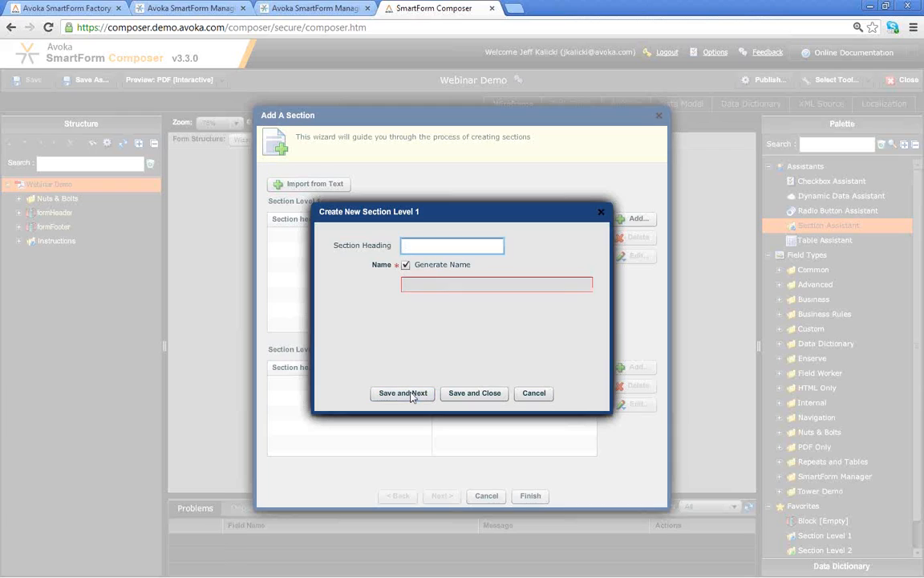
type("D")
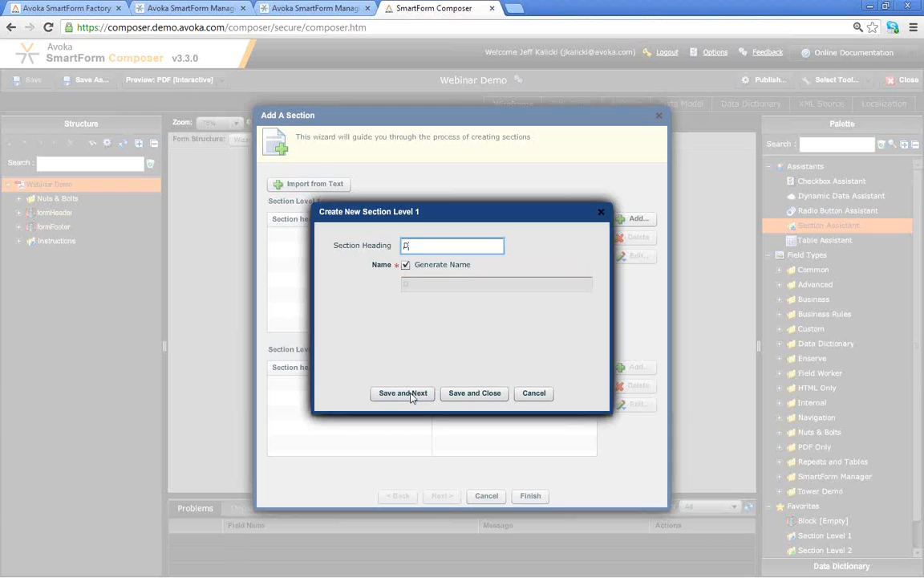
type("iscounts")
left_click(416, 398)
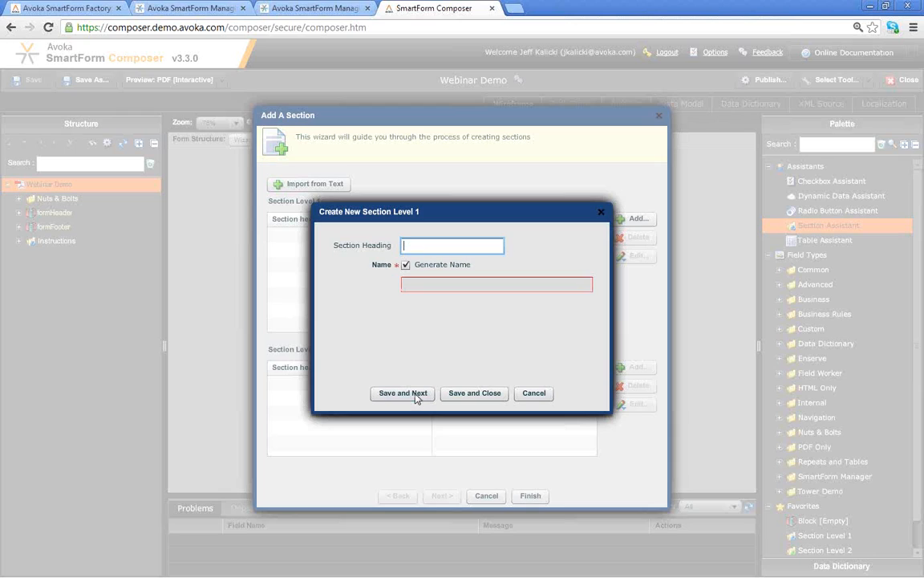
type("Signa")
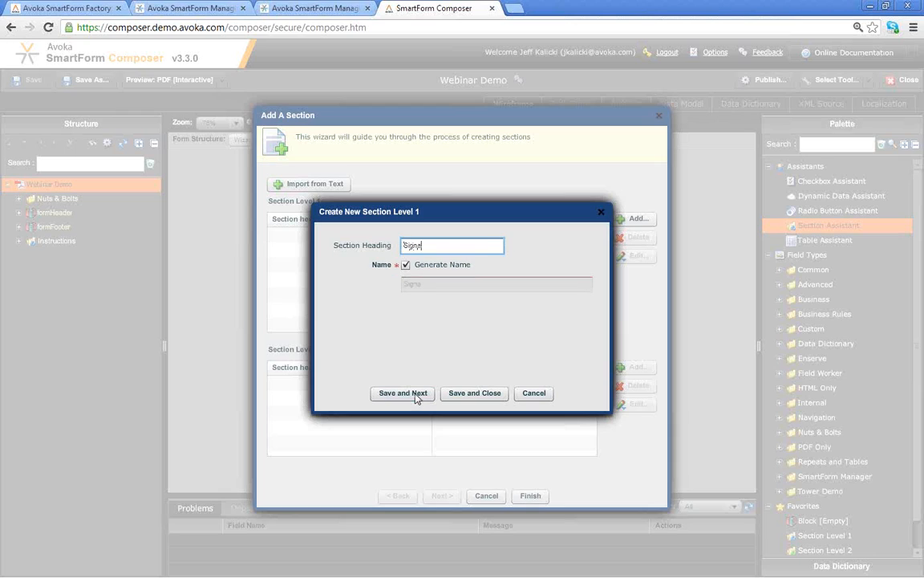
type("ture")
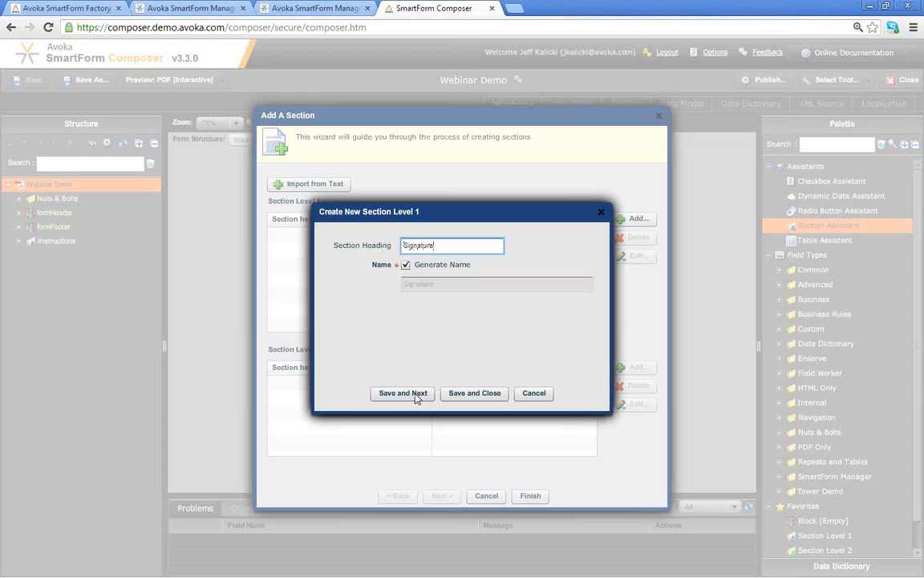
left_click(482, 398)
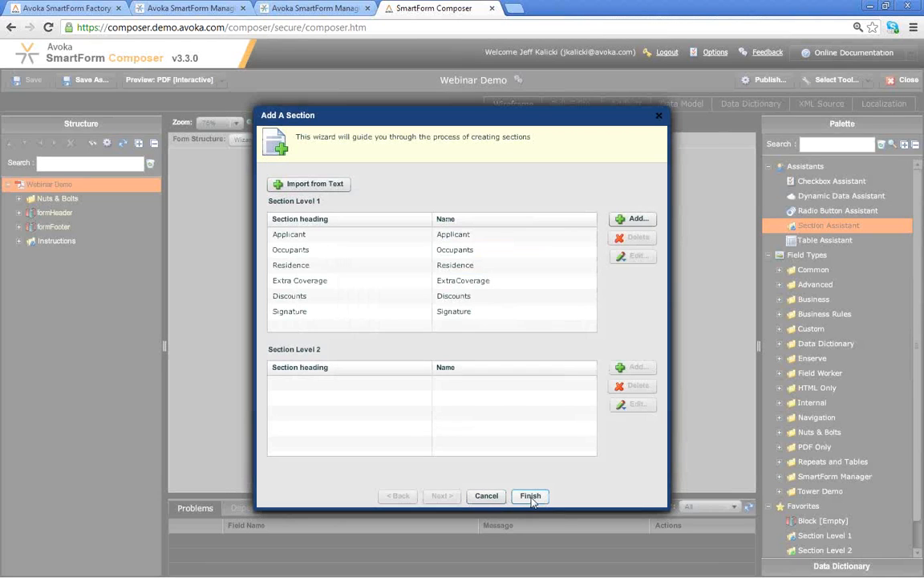
left_click(530, 495)
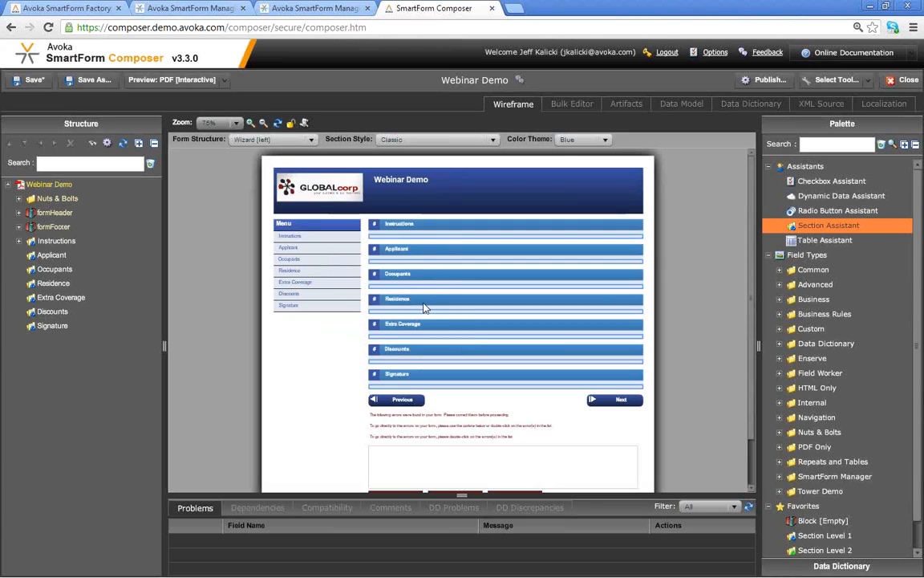
left_click(21, 256)
left_click(50, 242)
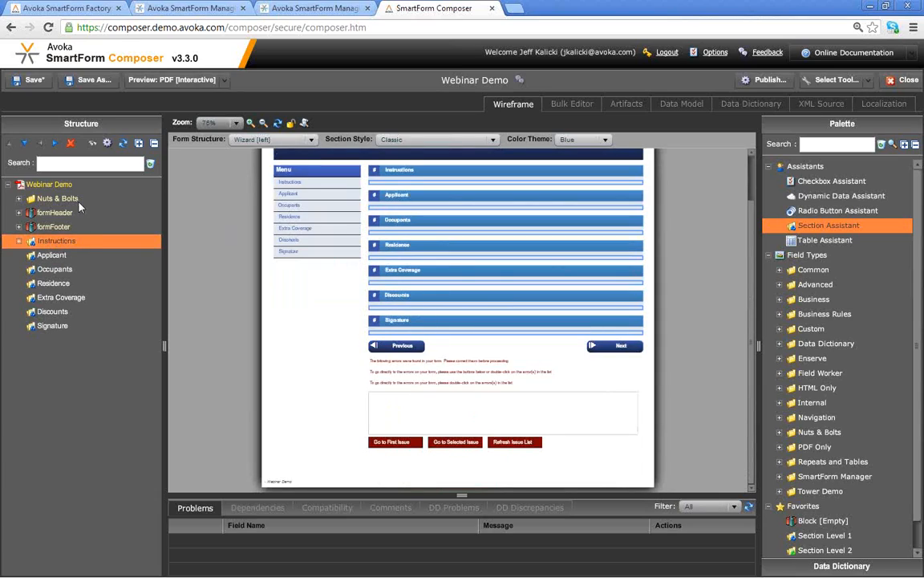
- Delete the Instructions section and bring up the Data Dictionary search panel
left_click(70, 143)
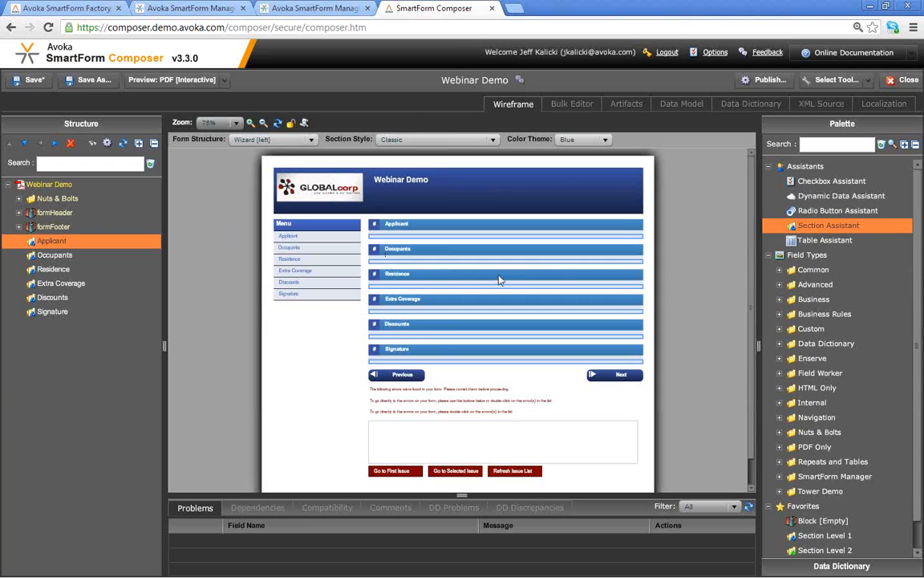
left_click(829, 226)
- Create First Name and Last Name fields in Applicant from the FirstName and LastName dictionary elements, on one line
left_click(826, 566)
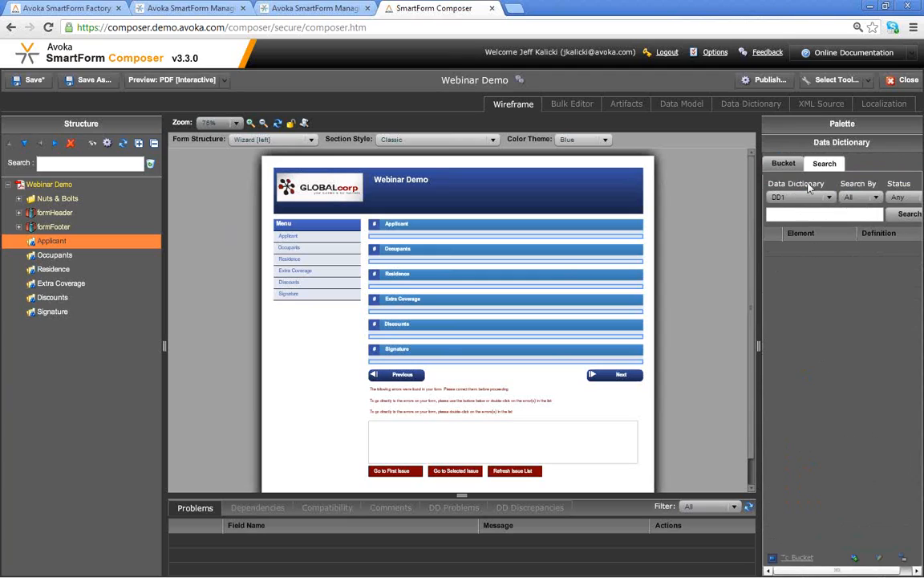
left_click(902, 215)
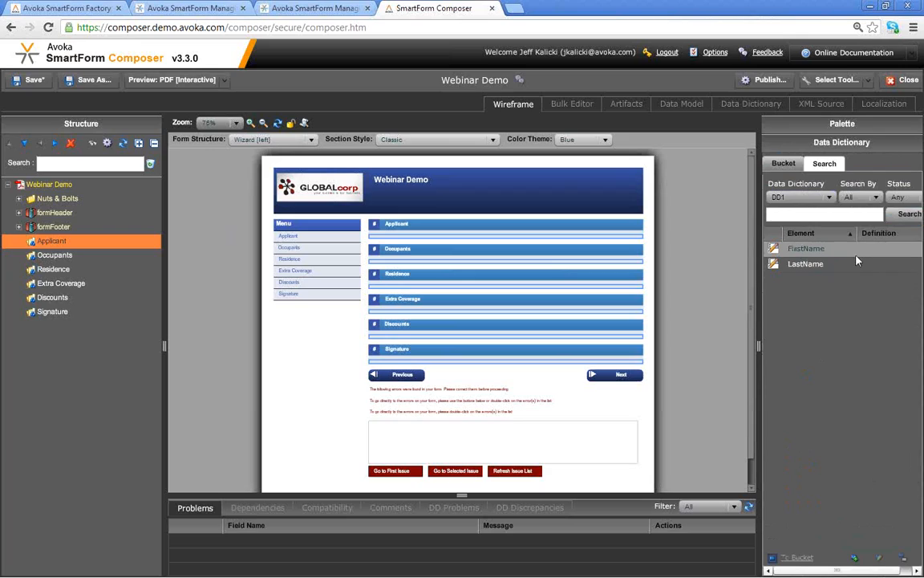
left_click_drag(817, 257, 470, 242)
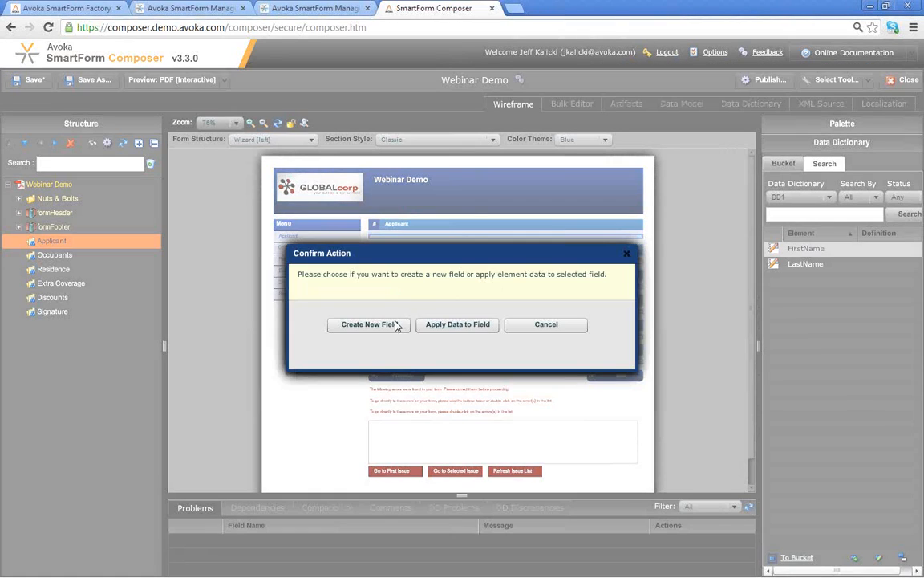
left_click(392, 324)
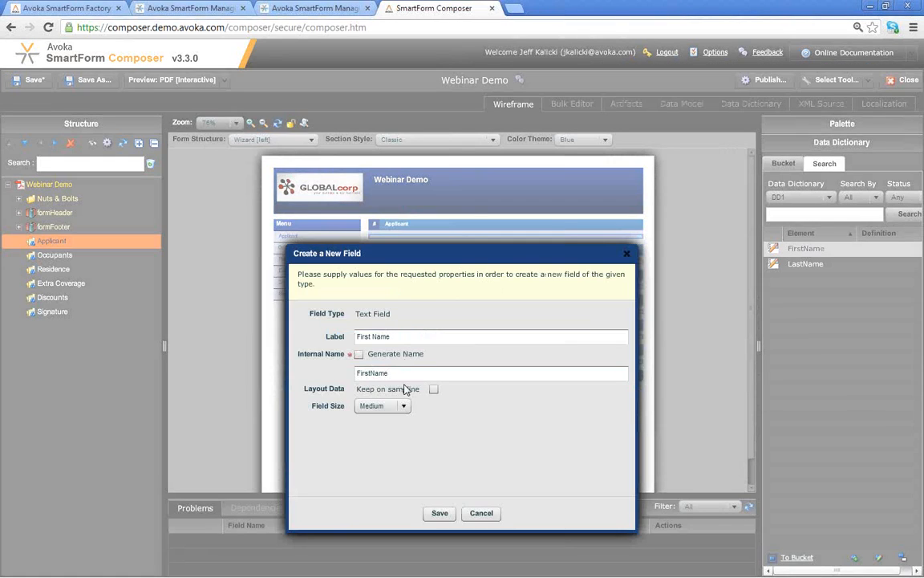
key("Return")
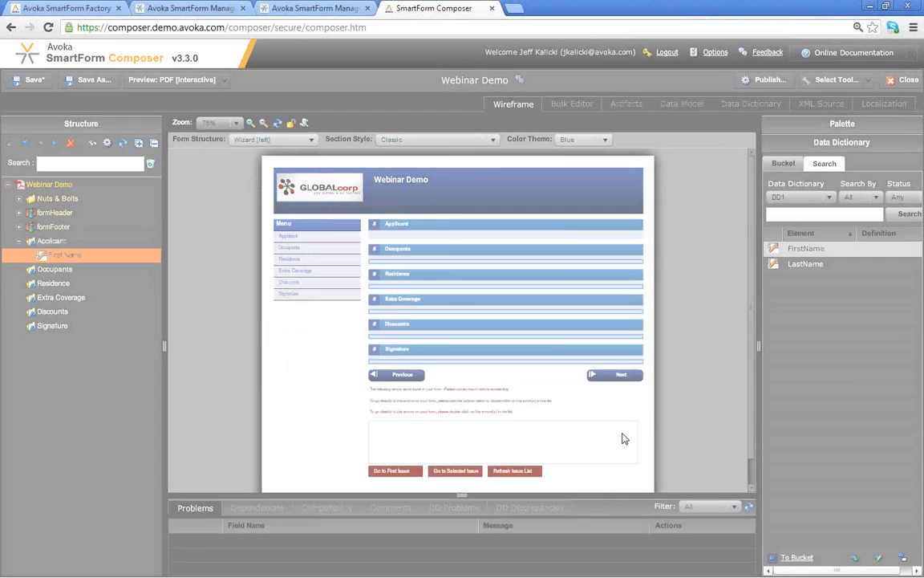
left_click_drag(807, 265, 479, 218)
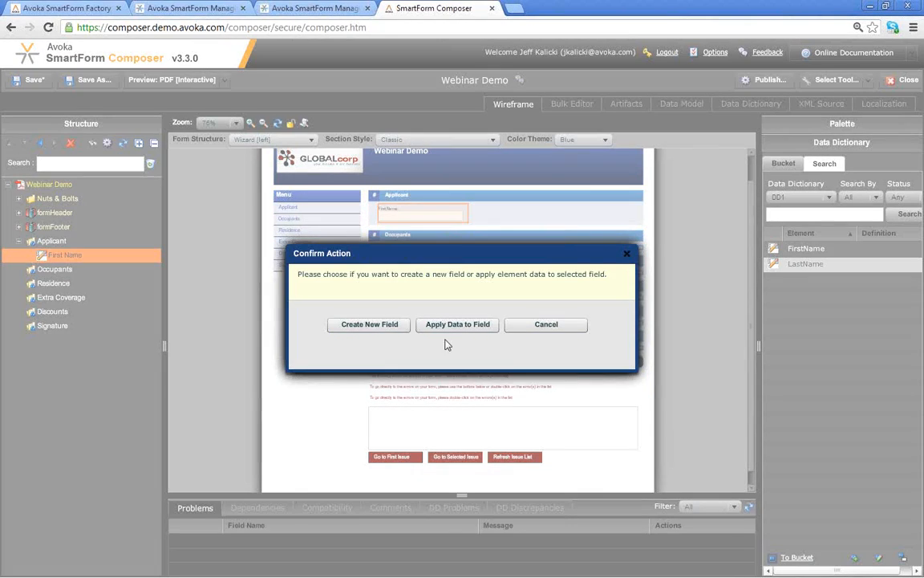
left_click(382, 325)
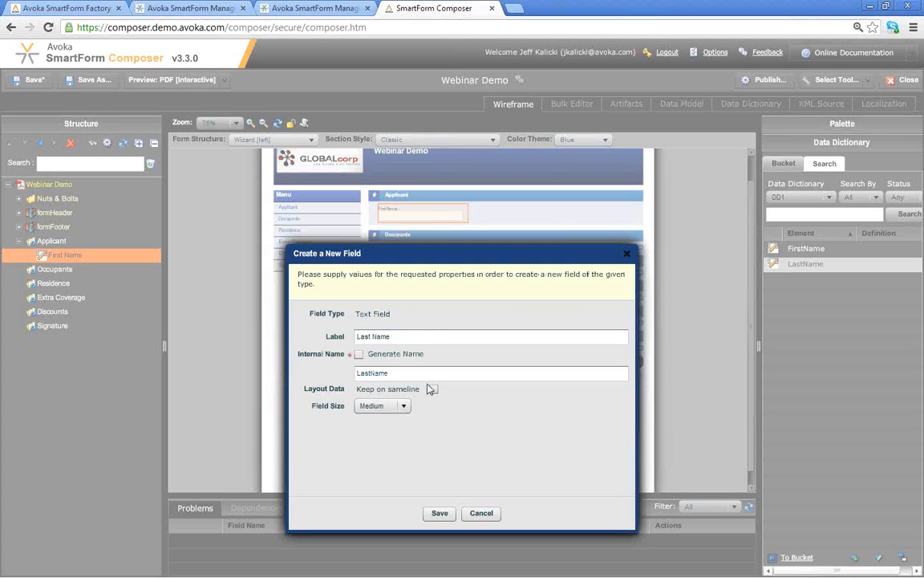
left_click(433, 389)
left_click(439, 513)
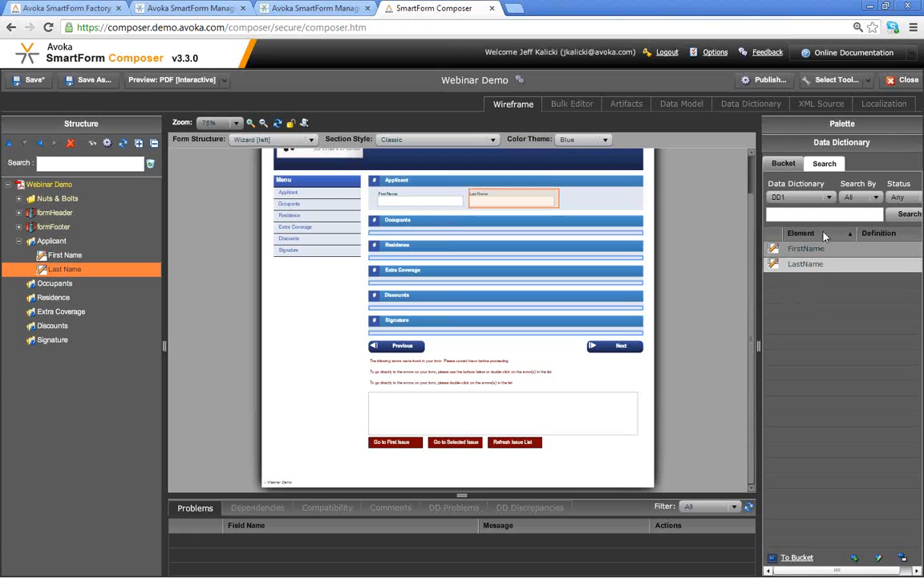
- Add a Large email field labelled 'Email Address' to the Applicant section from the palette
left_click(840, 124)
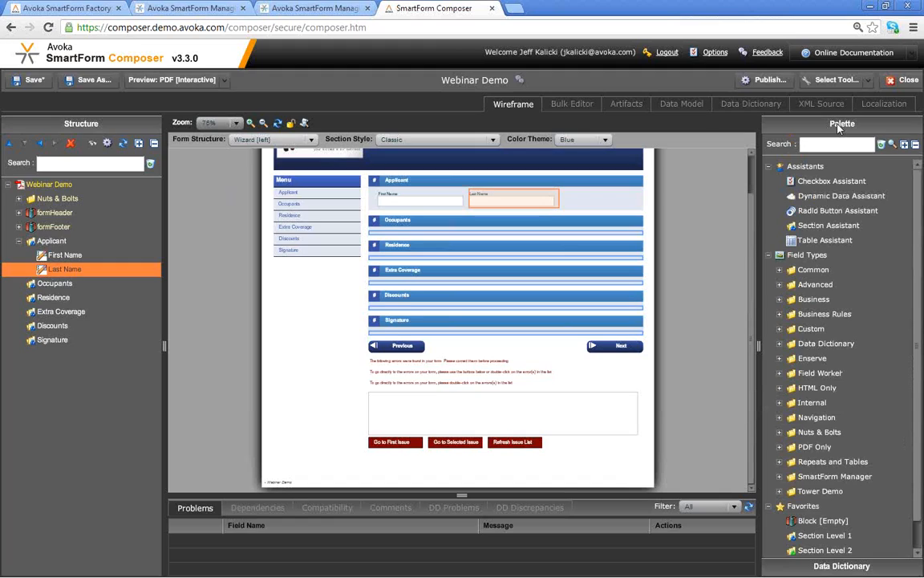
left_click(830, 145)
type("email")
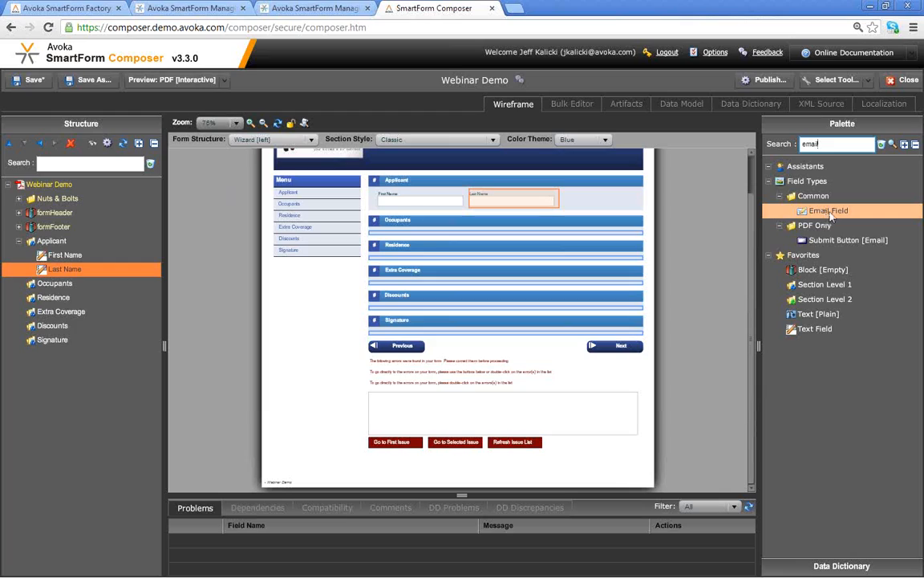
left_click_drag(835, 215, 565, 204)
type("Email Address")
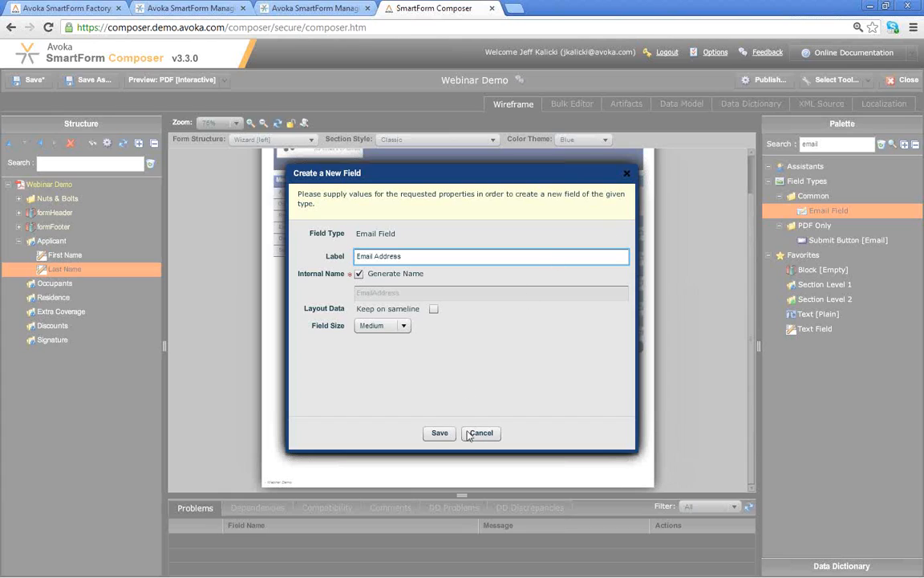
left_click(393, 325)
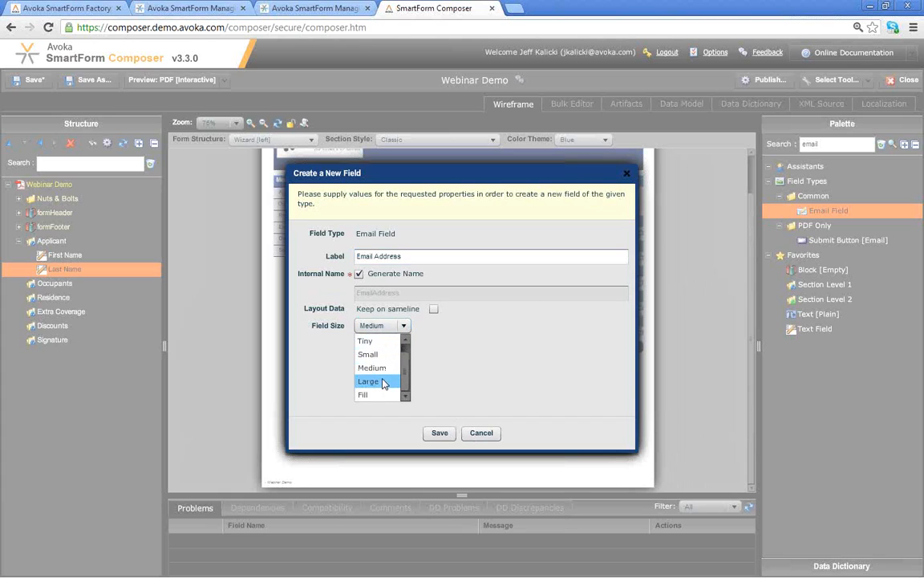
left_click(383, 384)
left_click(440, 433)
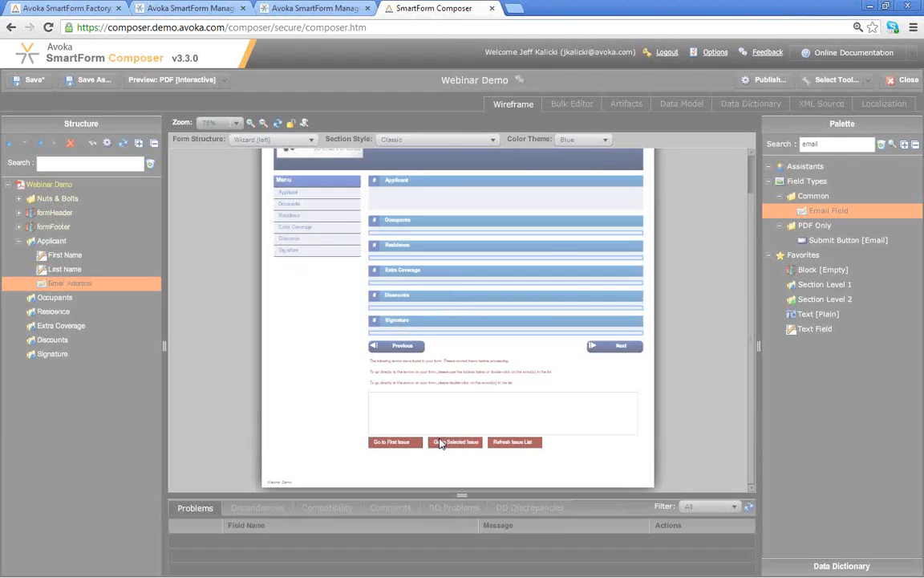
double_click(830, 145)
type("phone")
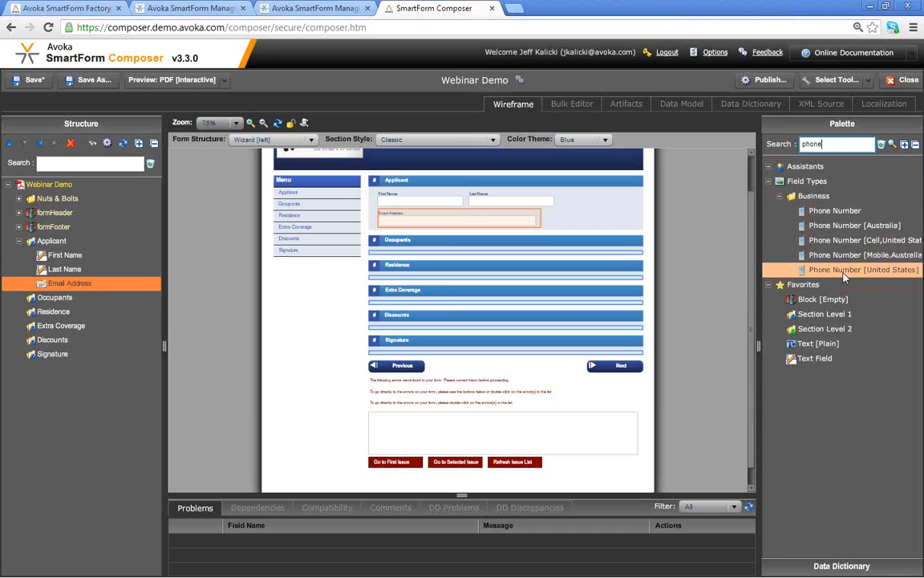
- Add a US phone number field labelled Phone below Email Address
left_click(844, 273)
left_click(844, 273)
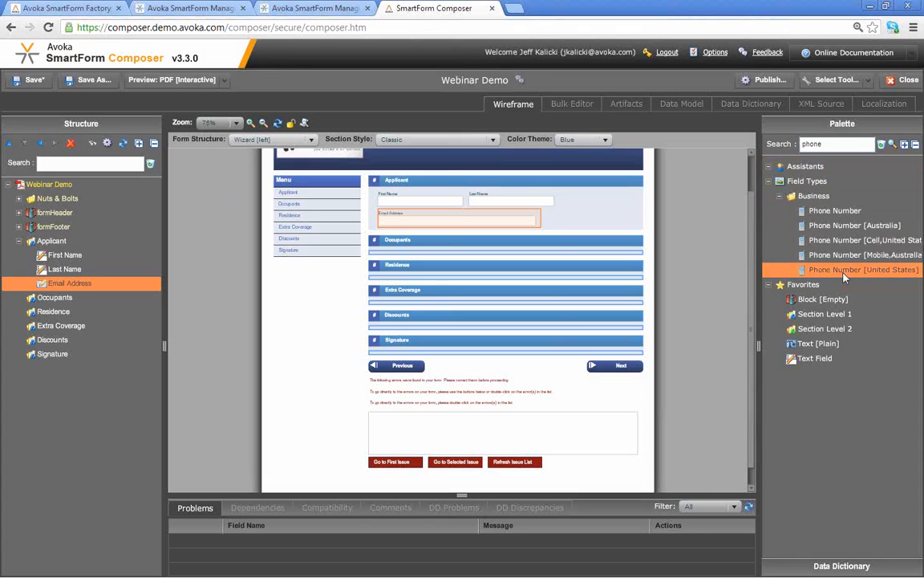
type("Phone")
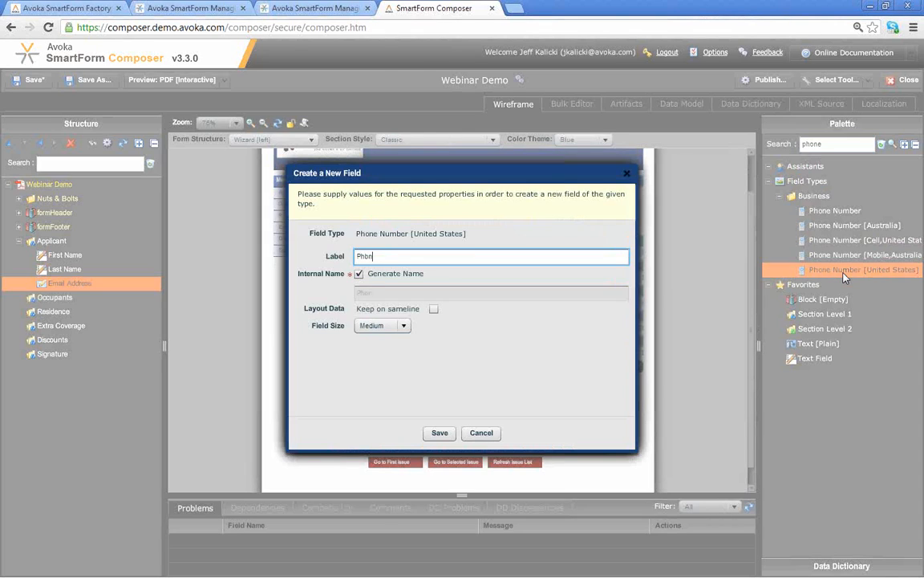
type(";")
left_click(440, 433)
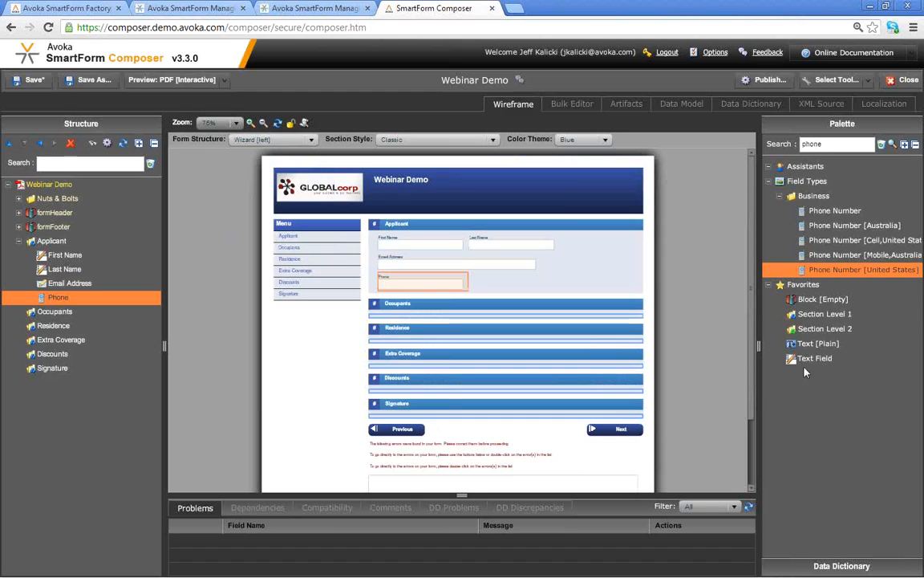
- Add a second US phone number field labelled Cell, kept on the same line as Phone
double_click(857, 273)
type("Cell")
left_click(433, 308)
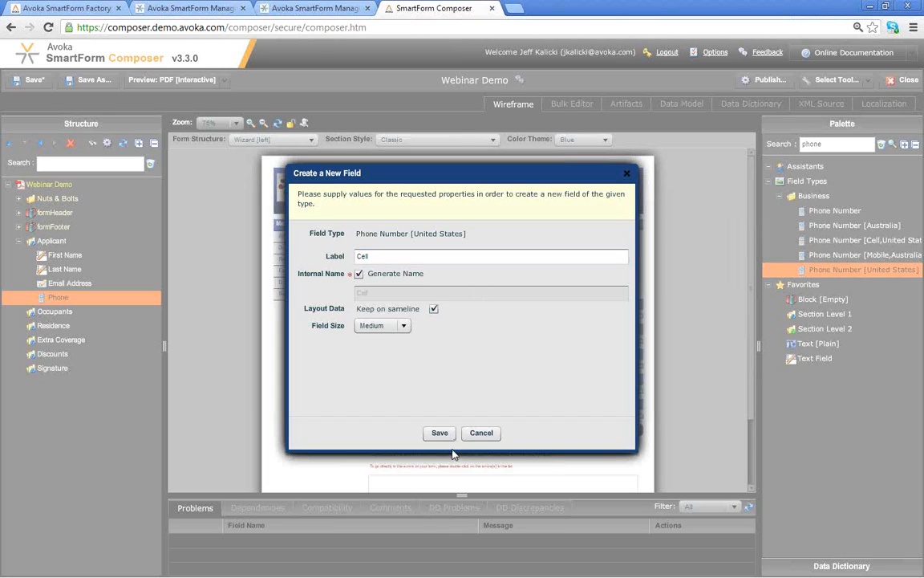
left_click(440, 432)
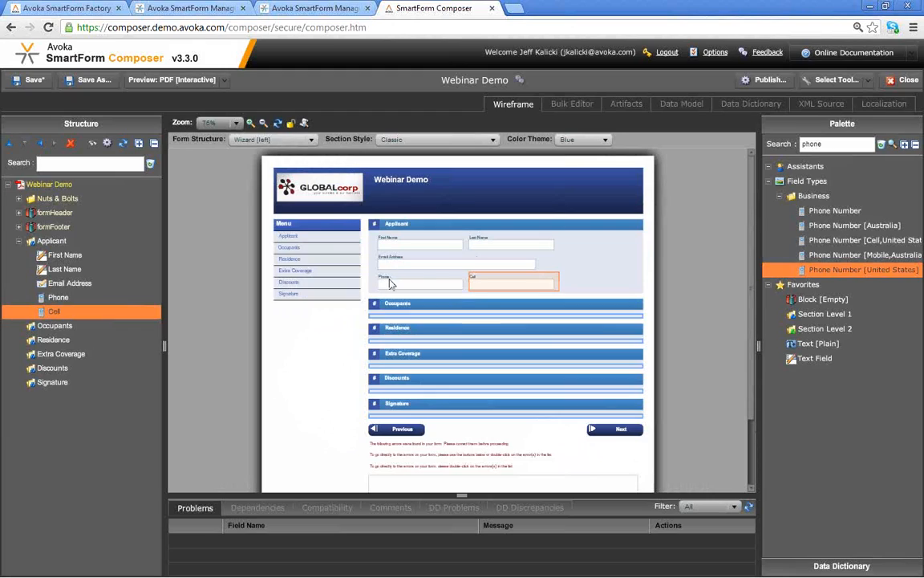
double_click(499, 284)
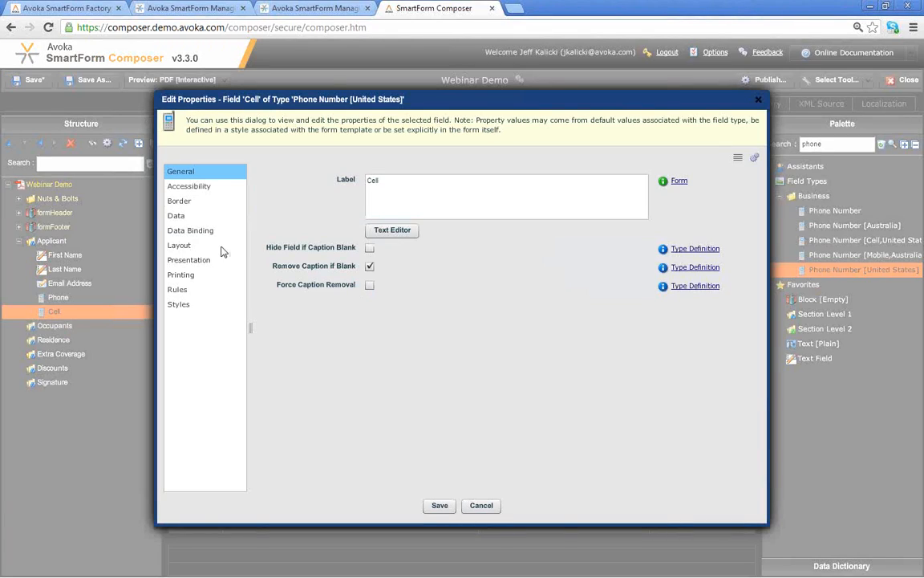
left_click(189, 260)
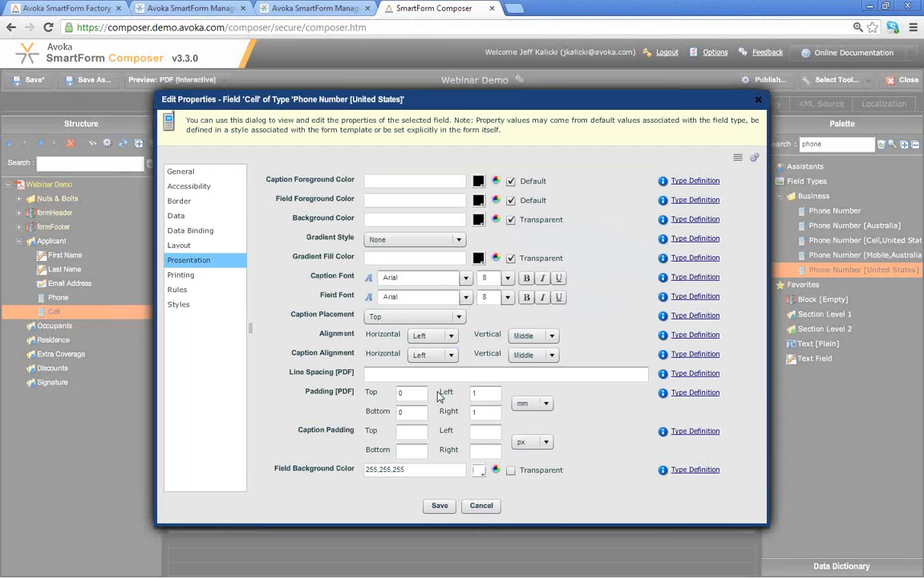
left_click(483, 507)
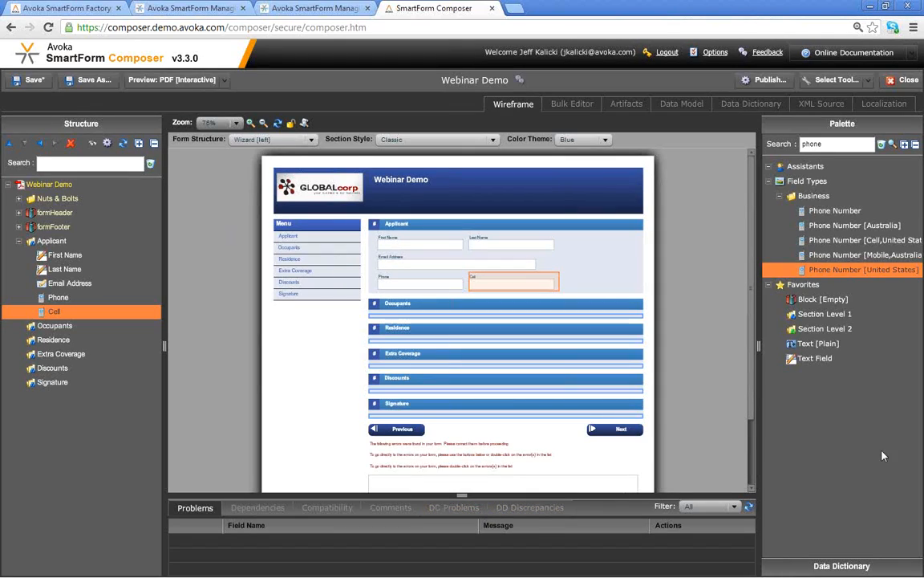
- Place a Section Level 2 heading 'Address' in Applicant below Cell, then search the Palette for 'add'
left_click(825, 328)
left_click_drag(825, 328, 68, 250)
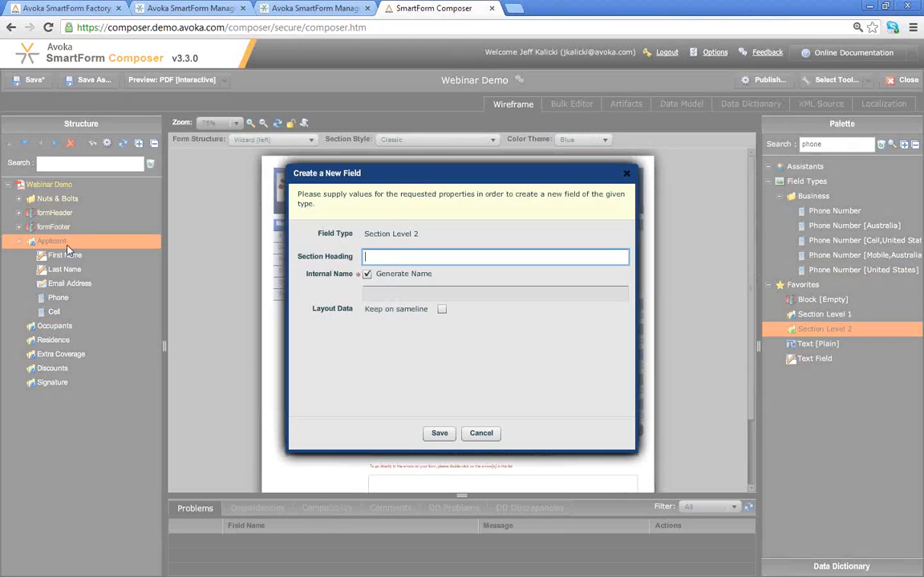
type("Address:")
left_click(443, 438)
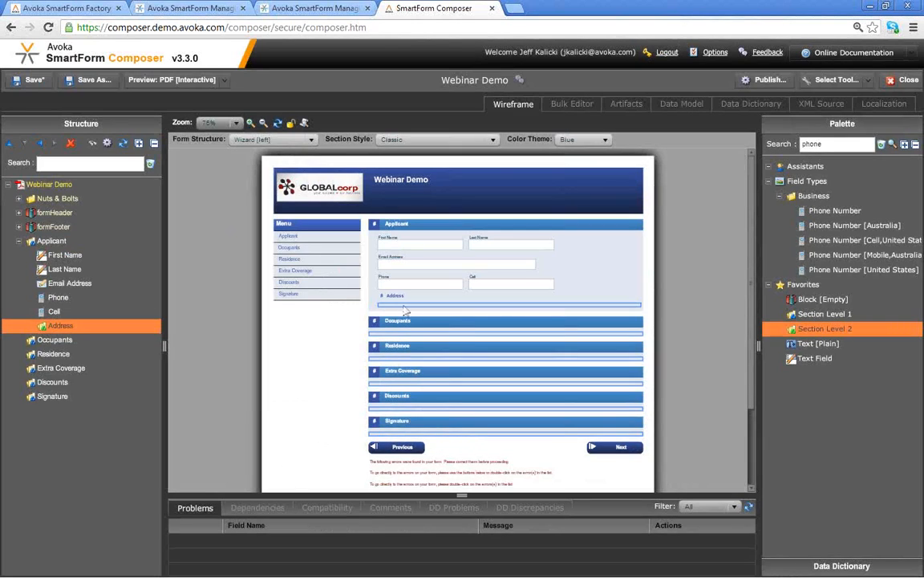
double_click(825, 143)
type("dd")
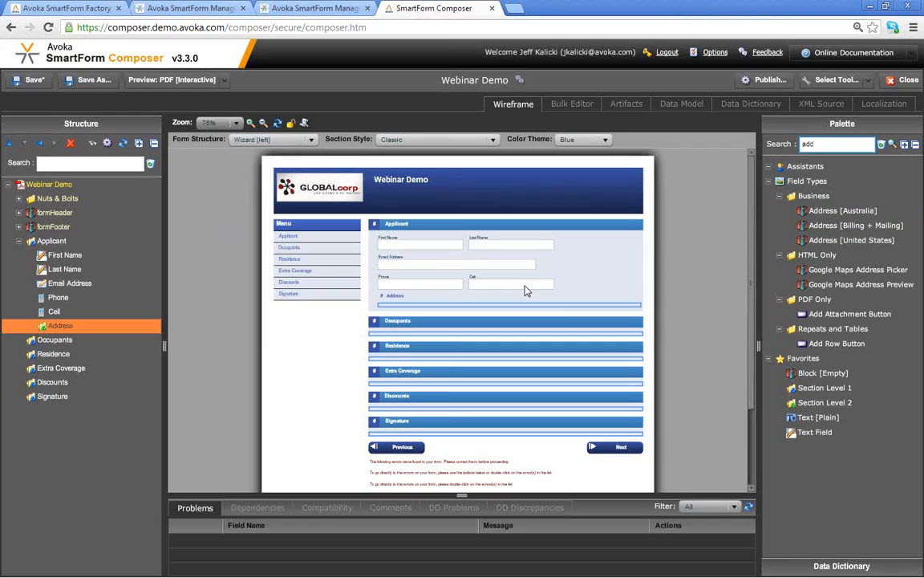
- Drop an Address [United States] field under Address with internal name add1, then bring up its options menu
left_click_drag(842, 240, 69, 329)
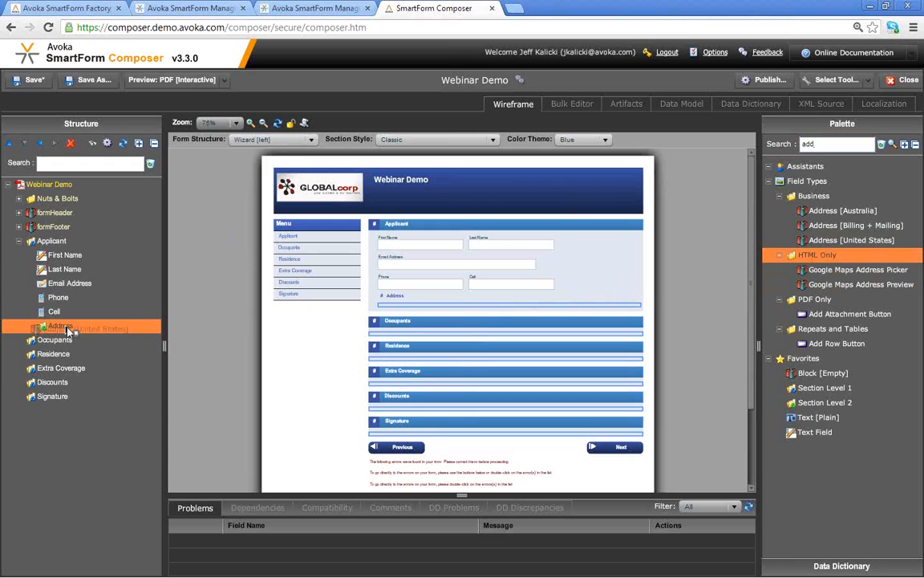
type("add1")
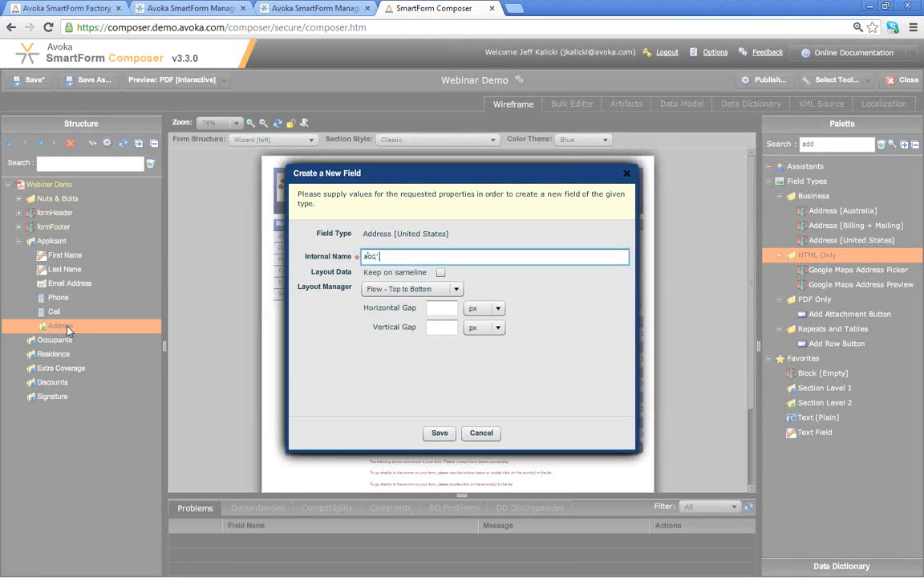
left_click(440, 434)
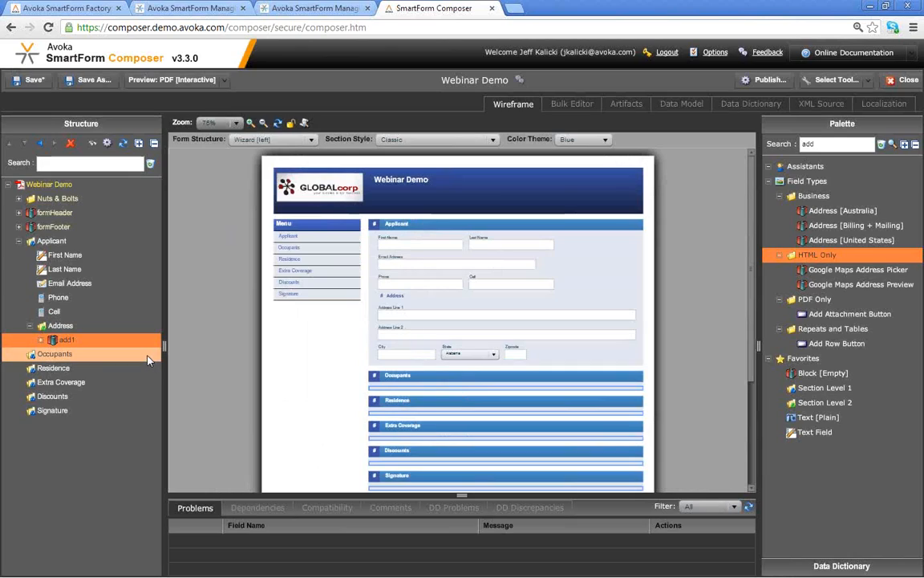
right_click(63, 345)
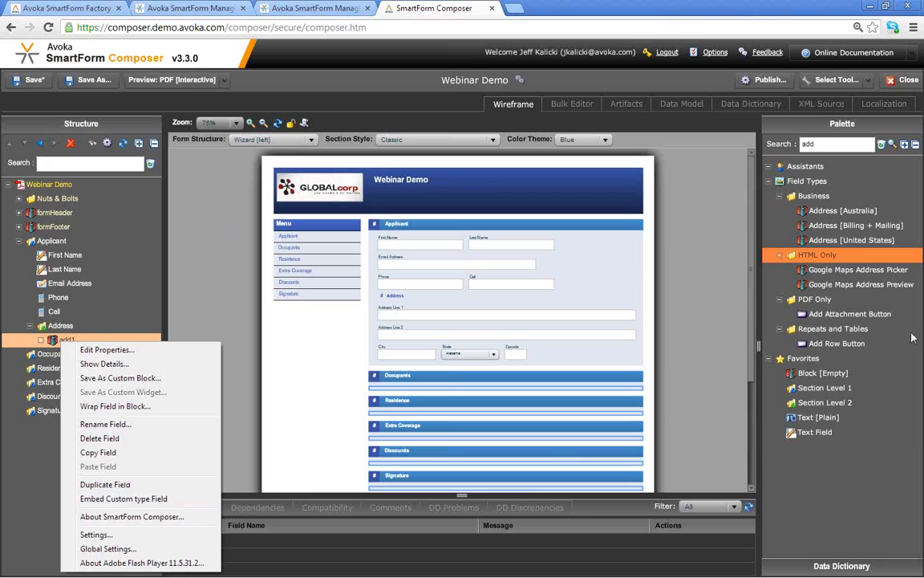
left_click(841, 241)
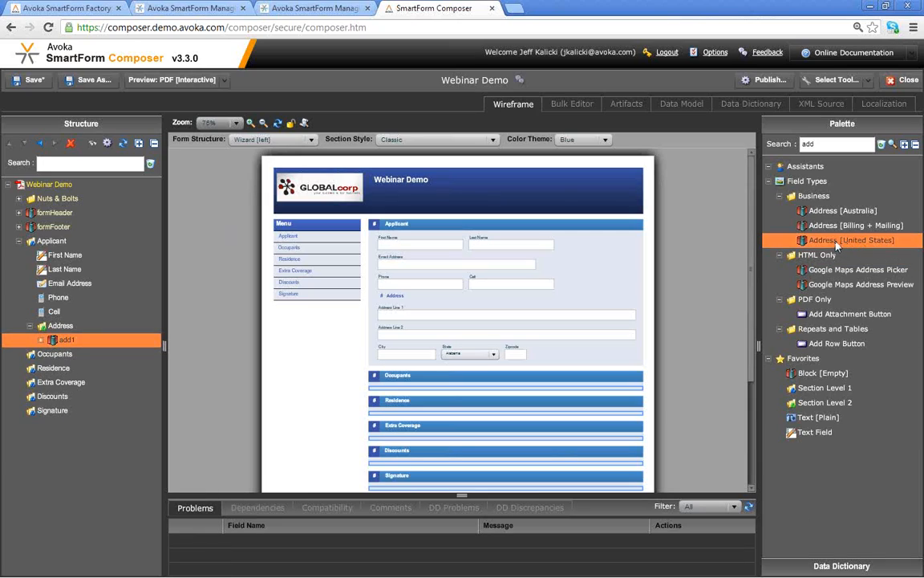
right_click(837, 242)
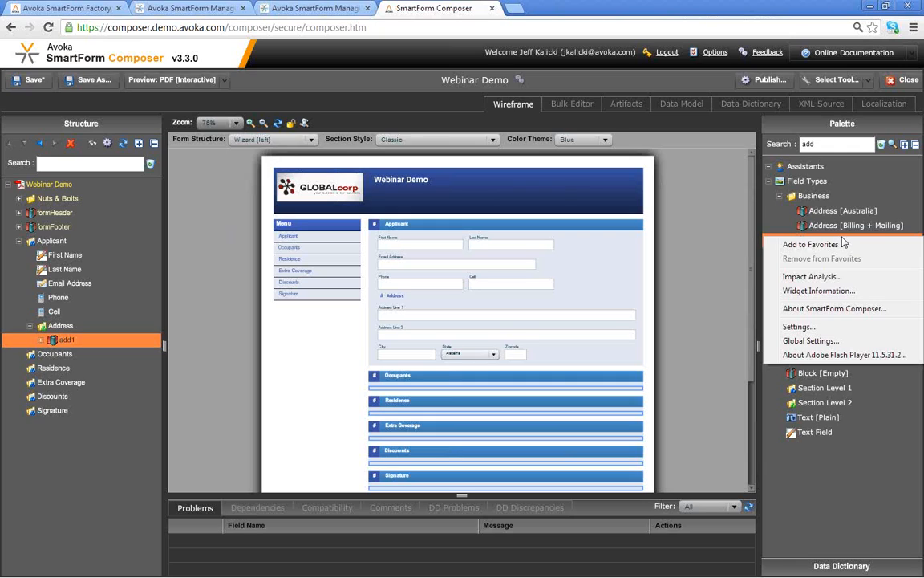
left_click(815, 277)
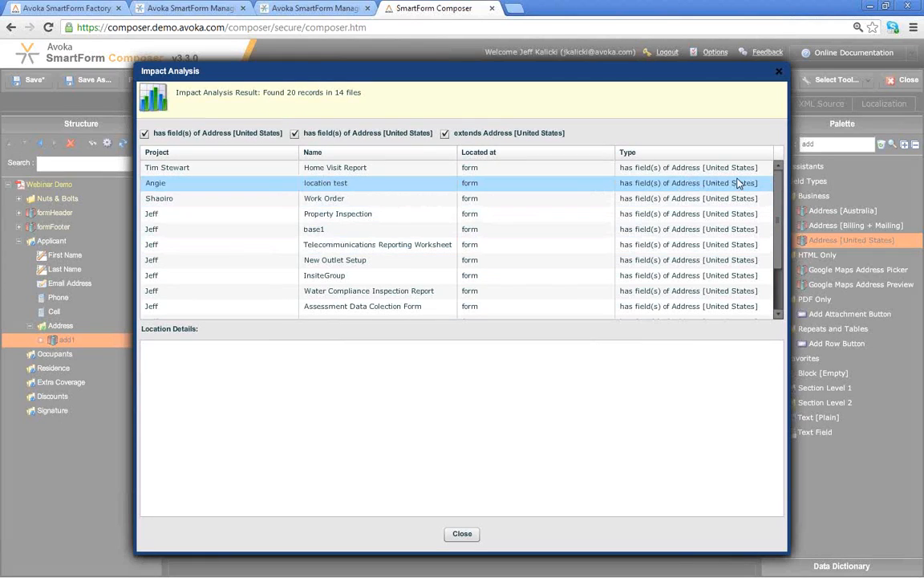
scroll(774, 241, "down", 2)
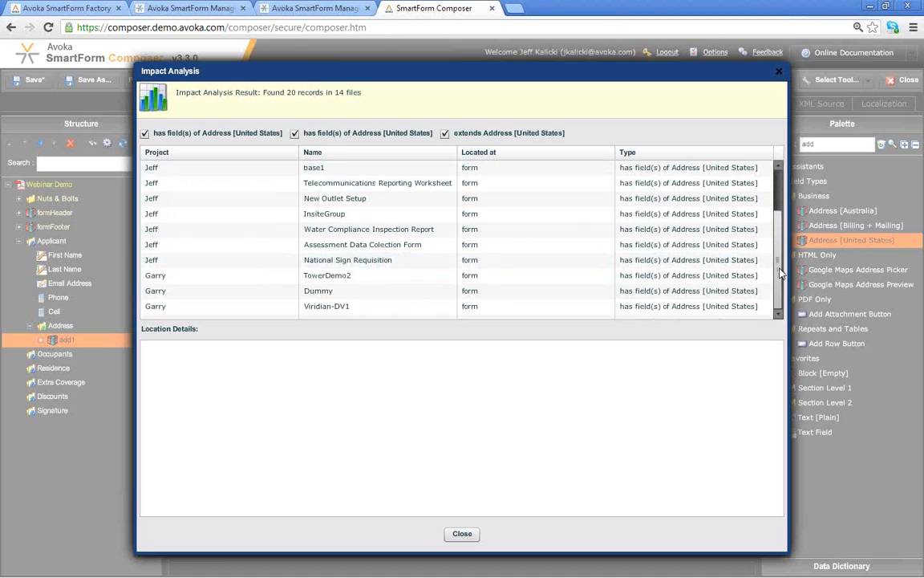
scroll(776, 252, "up", 1)
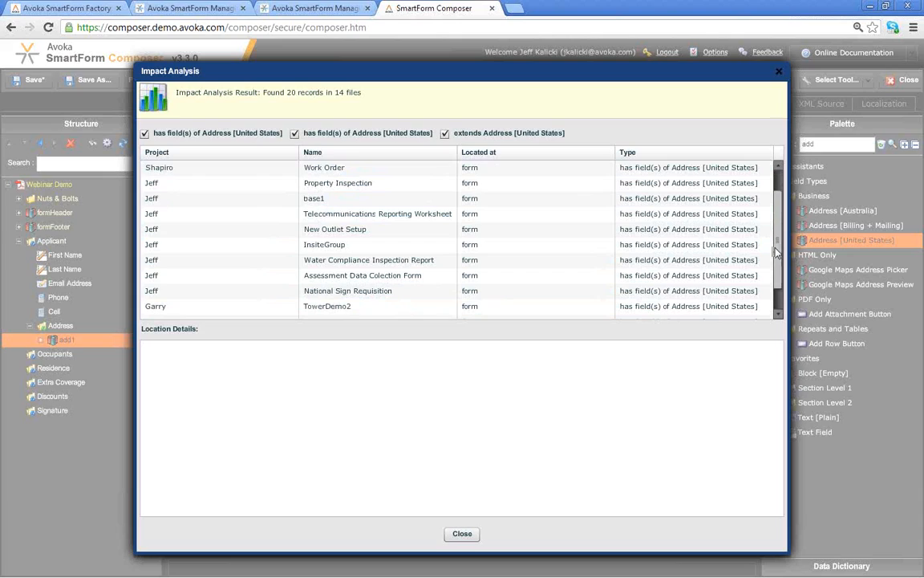
scroll(706, 209, "up", 1)
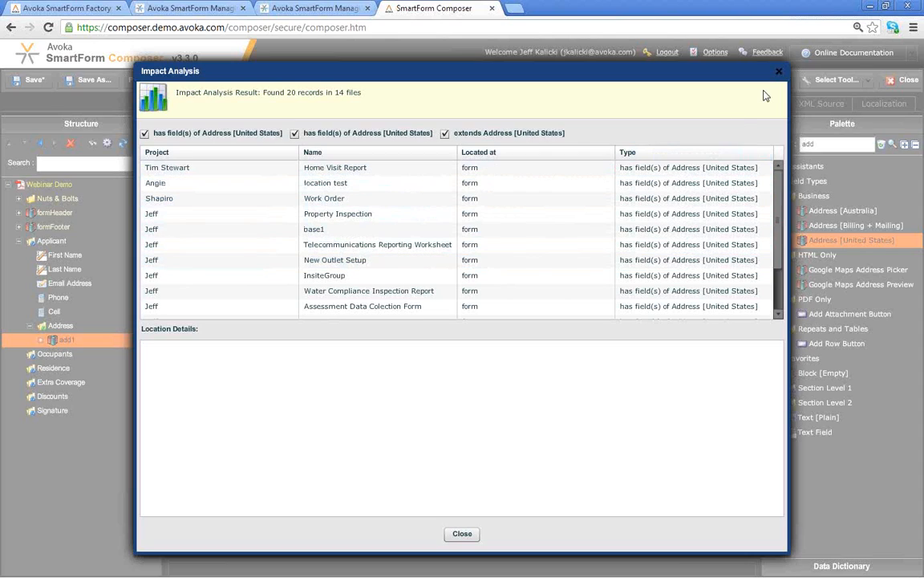
left_click(777, 71)
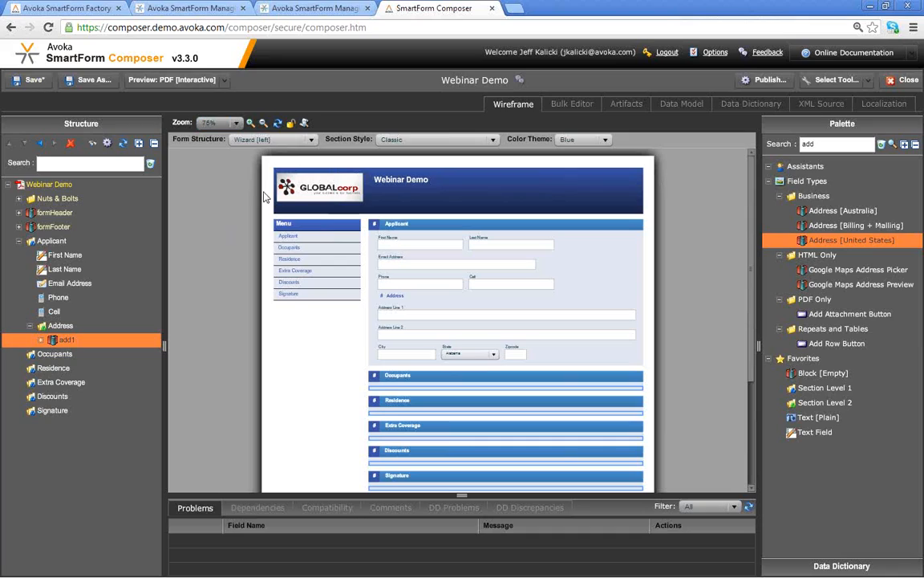
- Save the Webinar Demo form and bring up the Preview format list
left_click(29, 79)
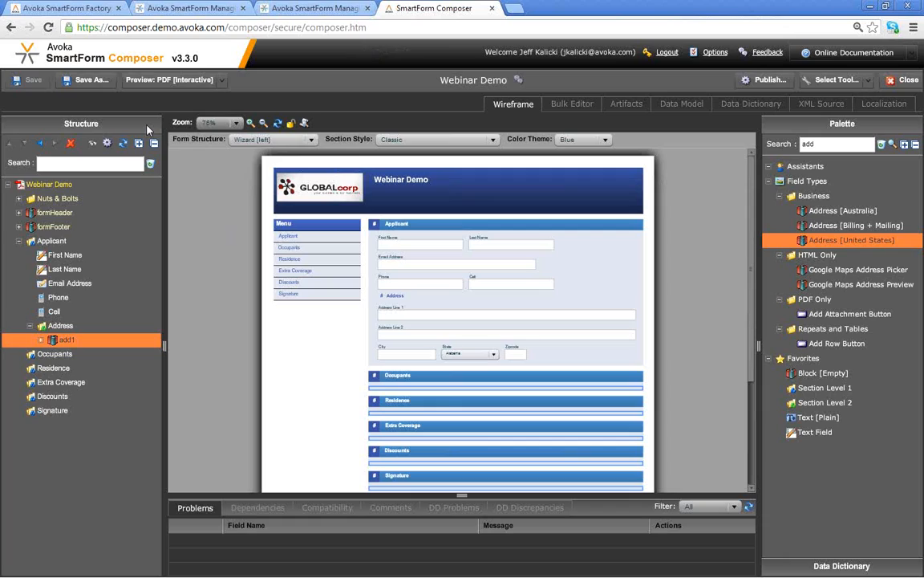
left_click(223, 83)
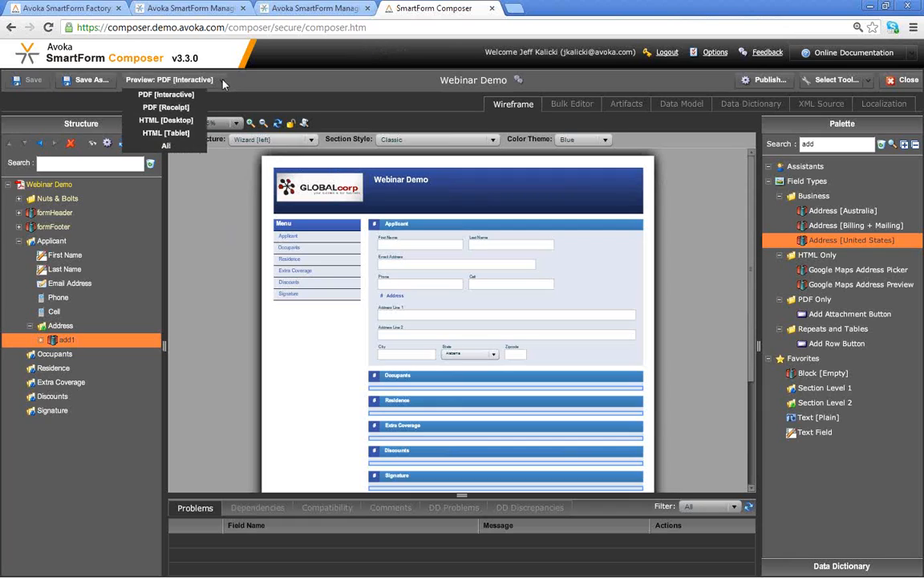
- Preview the form as HTML [Desktop] and step through Occupants and Residence with Next/Previous
left_click(173, 122)
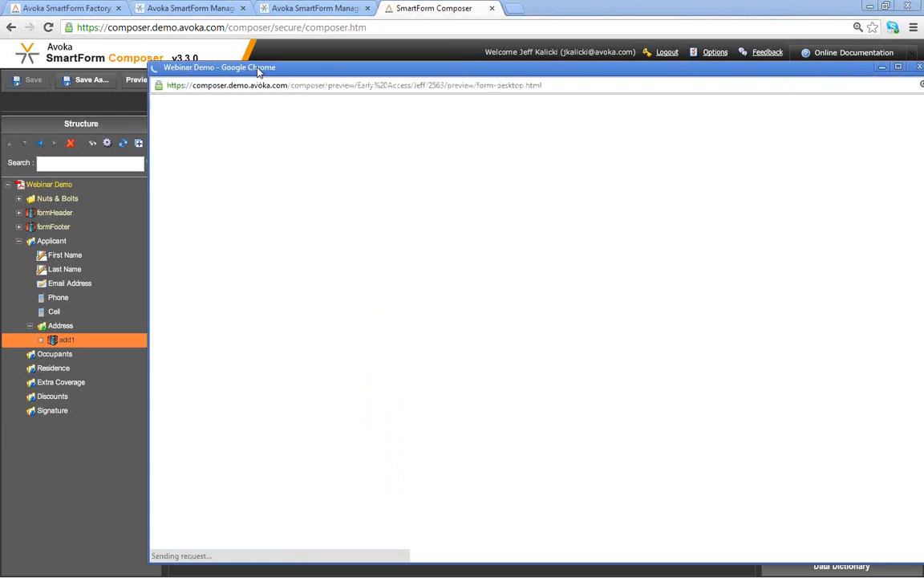
left_click_drag(259, 72, 191, 48)
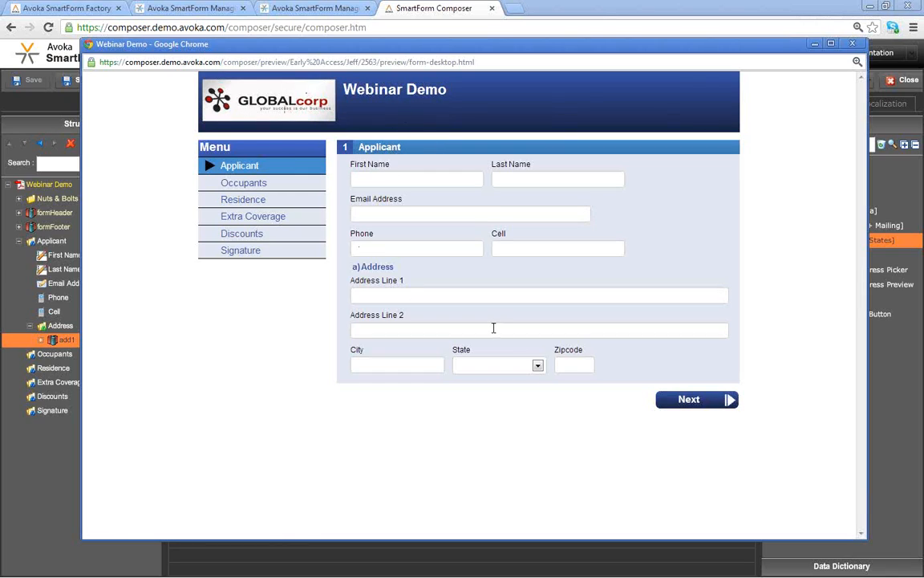
left_click(711, 401)
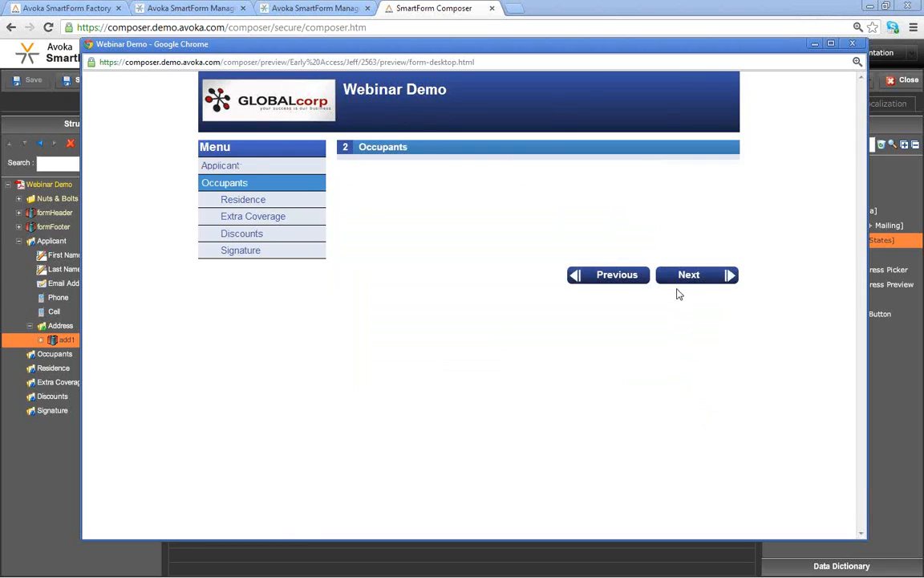
left_click(678, 279)
left_click(604, 279)
- Jump between the Applicant and Discounts pages from the side menu, then close the preview
left_click(239, 168)
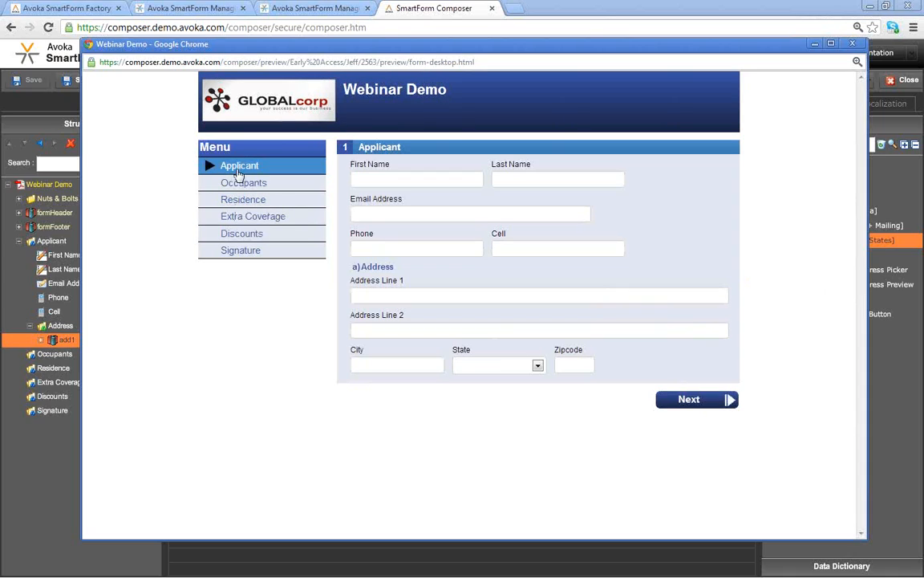
left_click(241, 234)
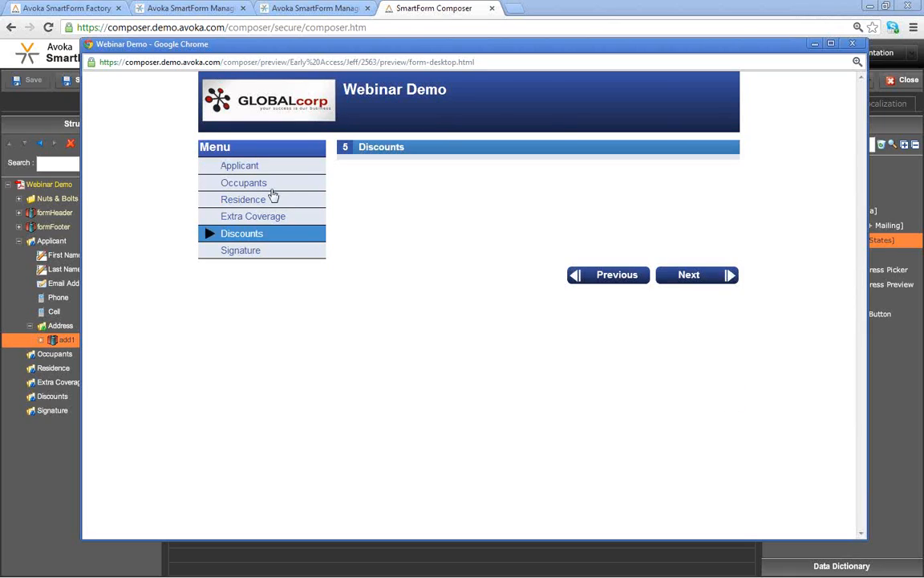
left_click(219, 165)
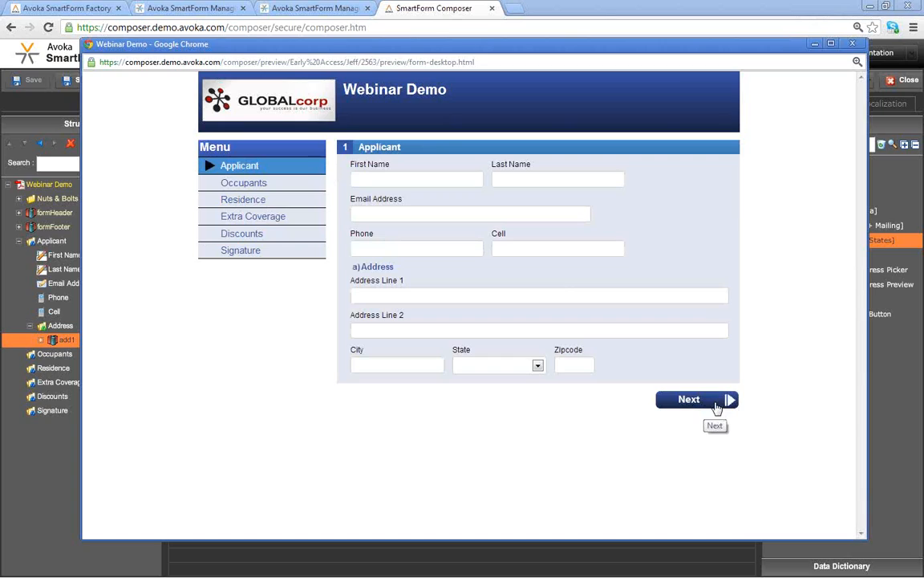
left_click(853, 44)
- Apply the Soft Blue colour theme and switch the form structure to Standard Form
left_click(598, 140)
scroll(609, 188, "down", 1)
scroll(609, 187, "down", 3)
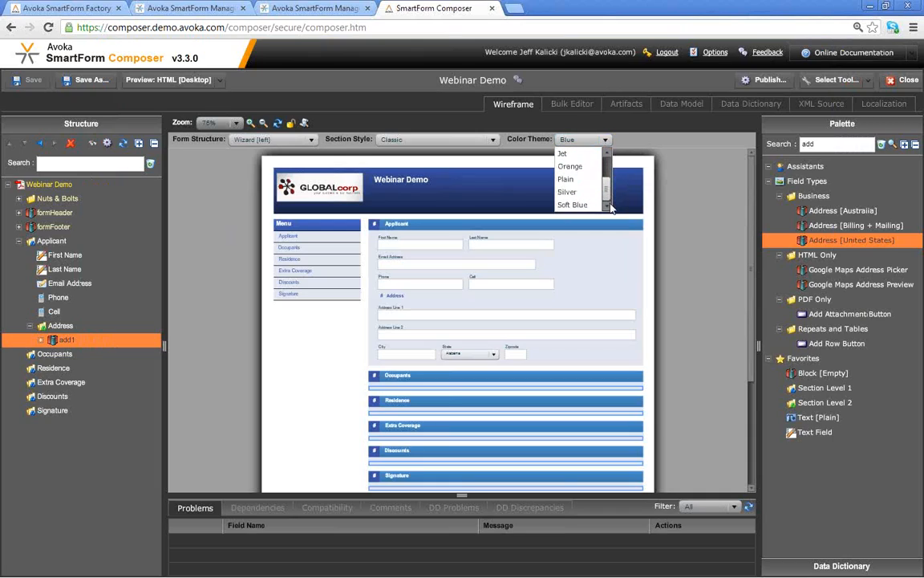
left_click(593, 204)
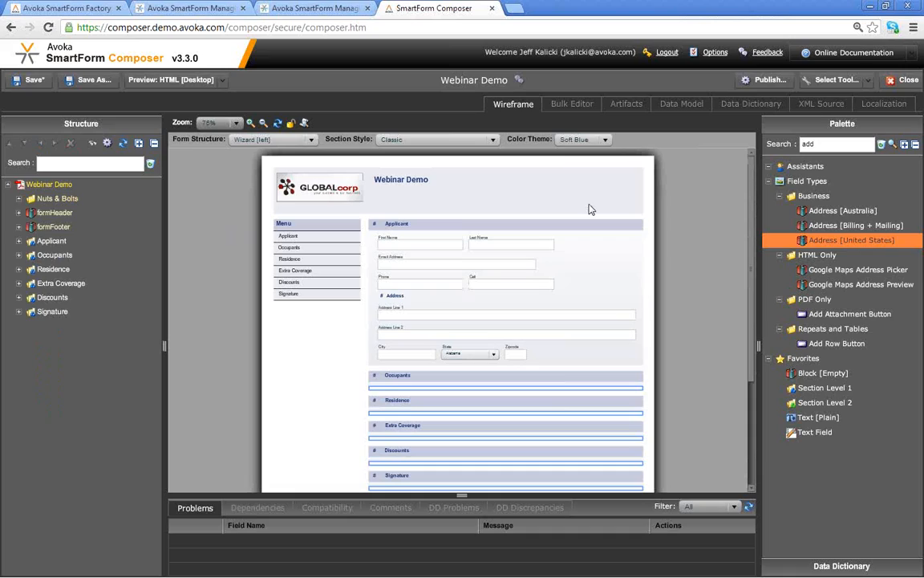
left_click(311, 141)
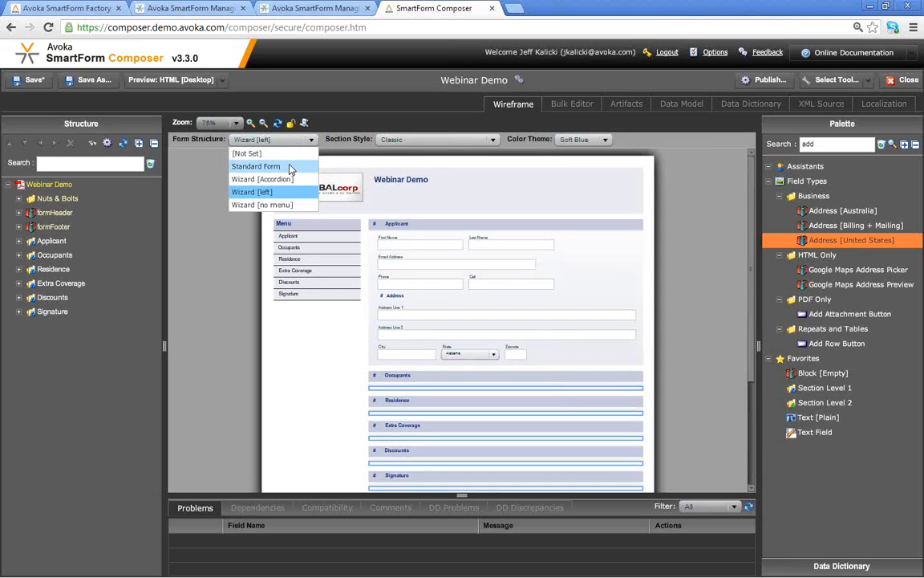
left_click(290, 167)
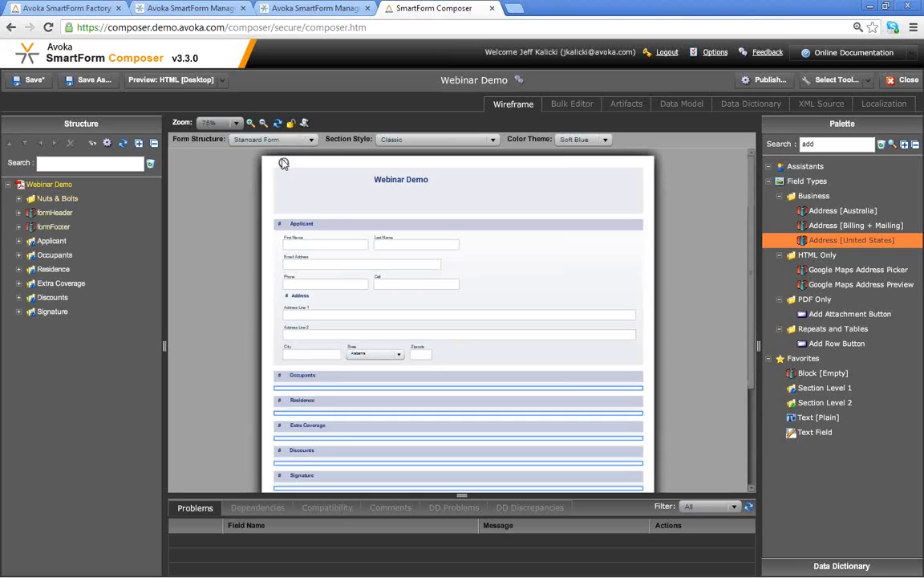
left_click(183, 79)
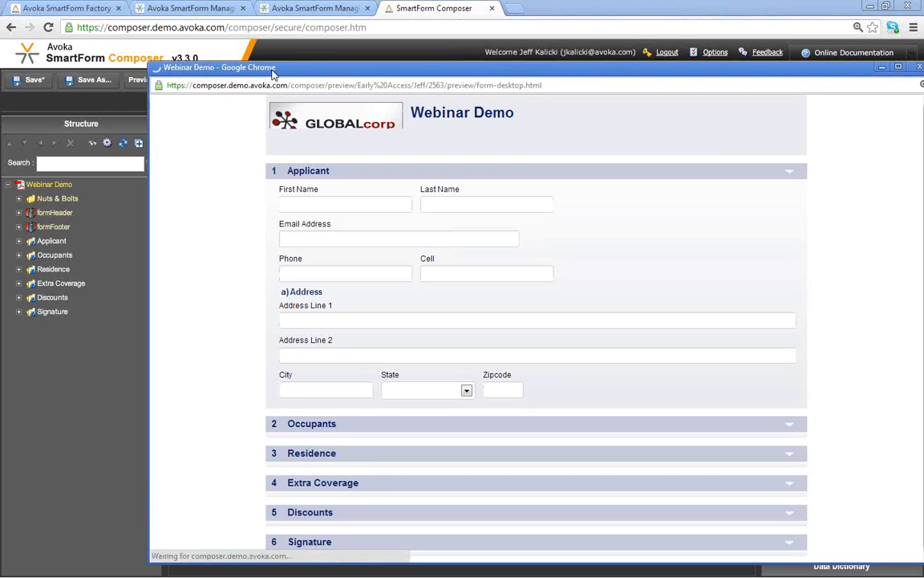
left_click_drag(258, 69, 213, 42)
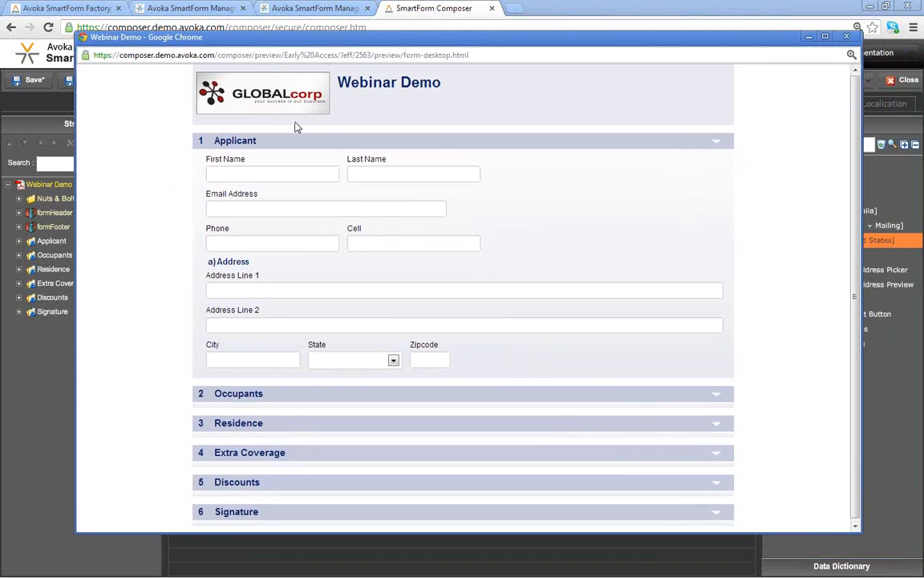
left_click(715, 142)
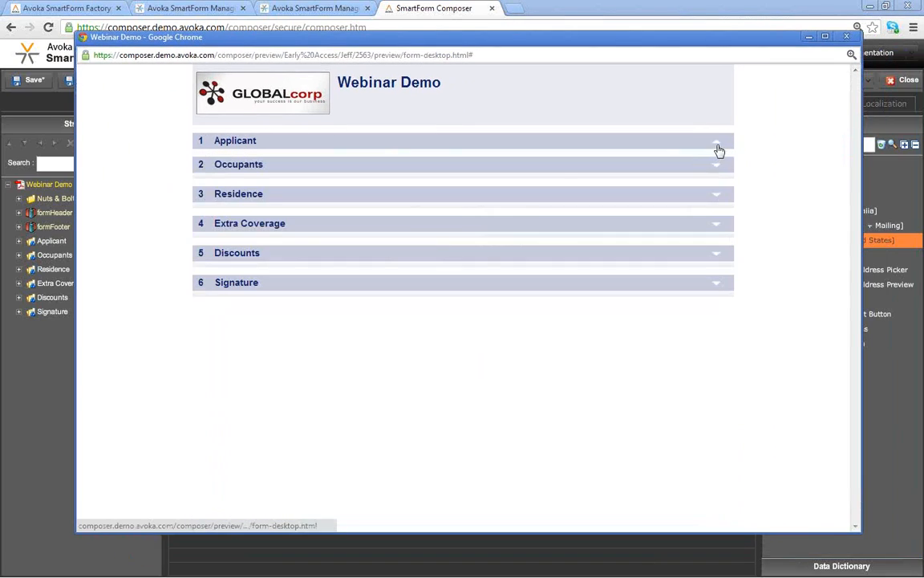
left_click(717, 144)
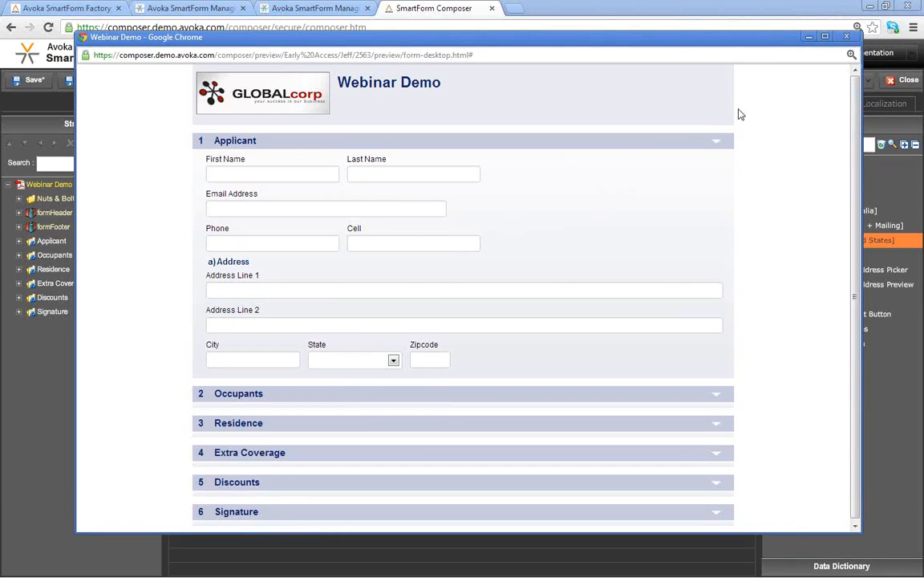
left_click(848, 37)
- Return the form structure to Wizard [left] and save the form
left_click(308, 141)
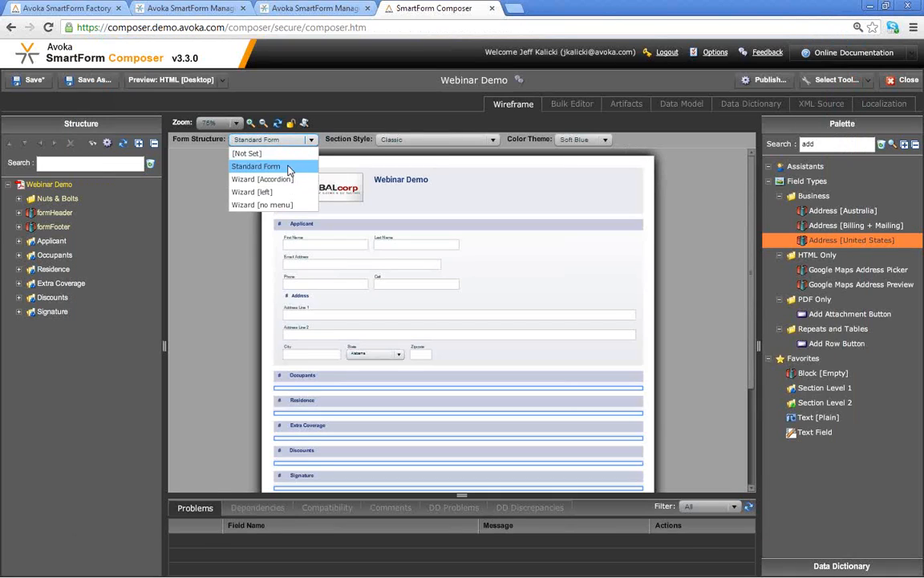
left_click(277, 189)
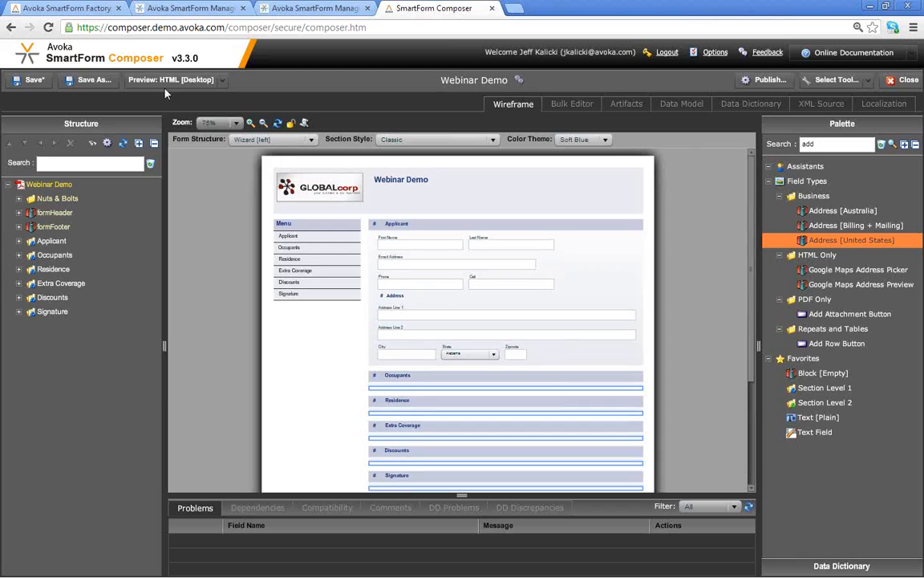
left_click(22, 83)
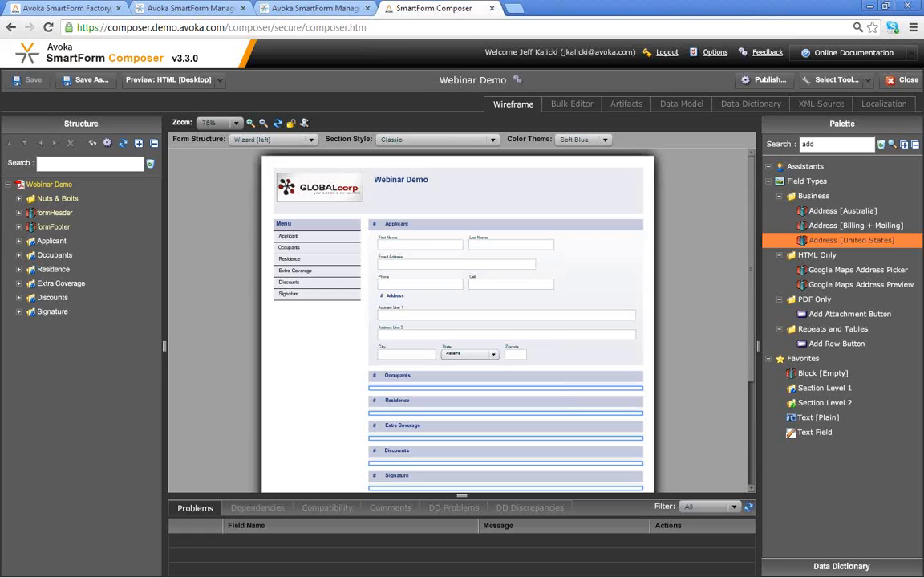
- Add an OccupantBlock named occupant to the Occupants section
double_click(840, 143)
type("occ")
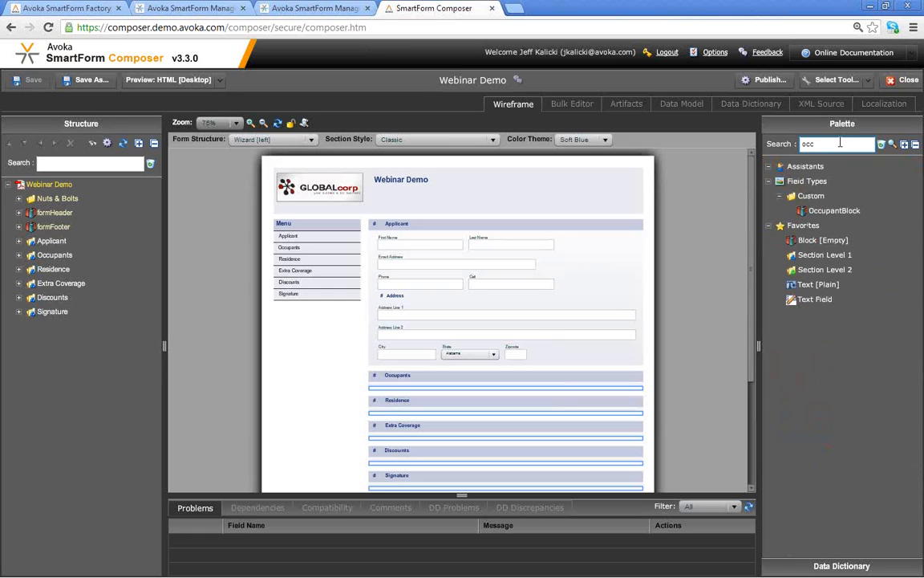
left_click(831, 211)
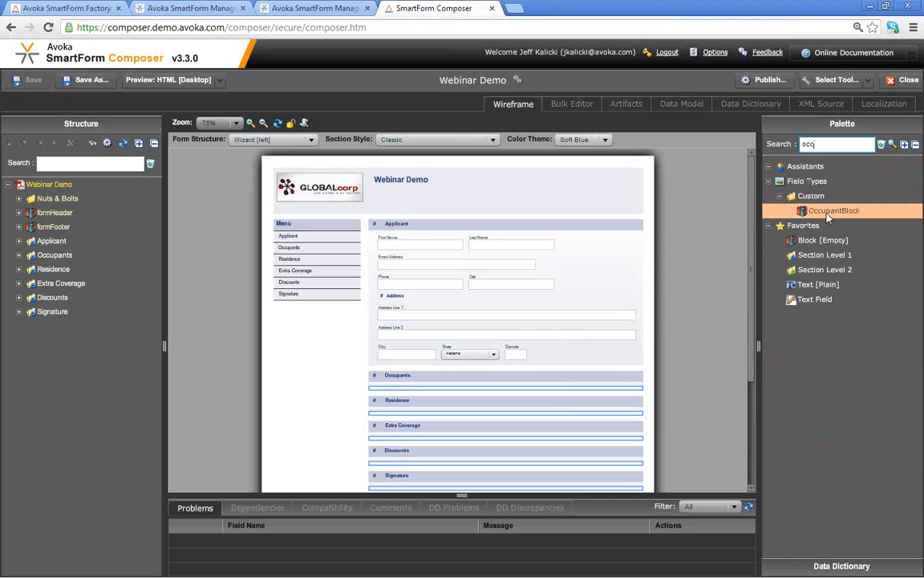
left_click_drag(829, 214, 418, 391)
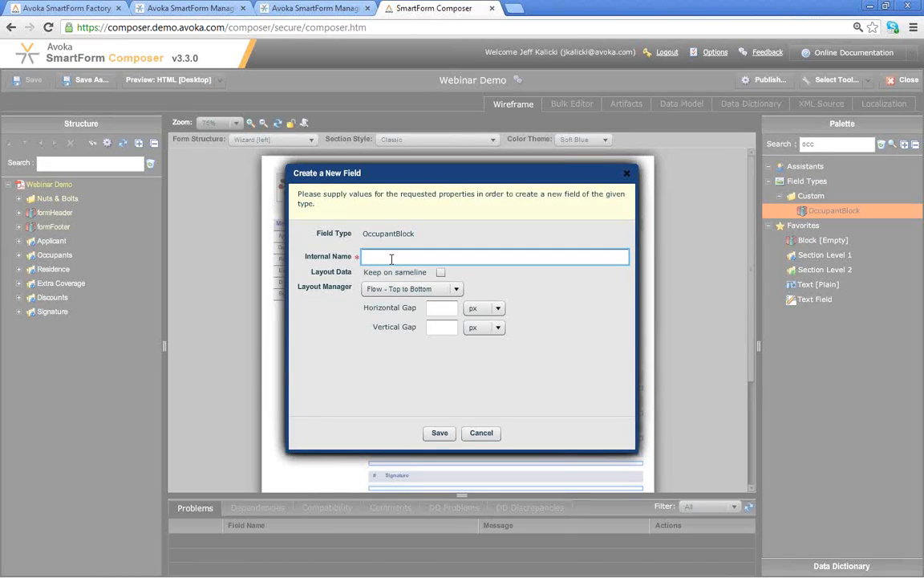
type("occupant")
left_click(446, 434)
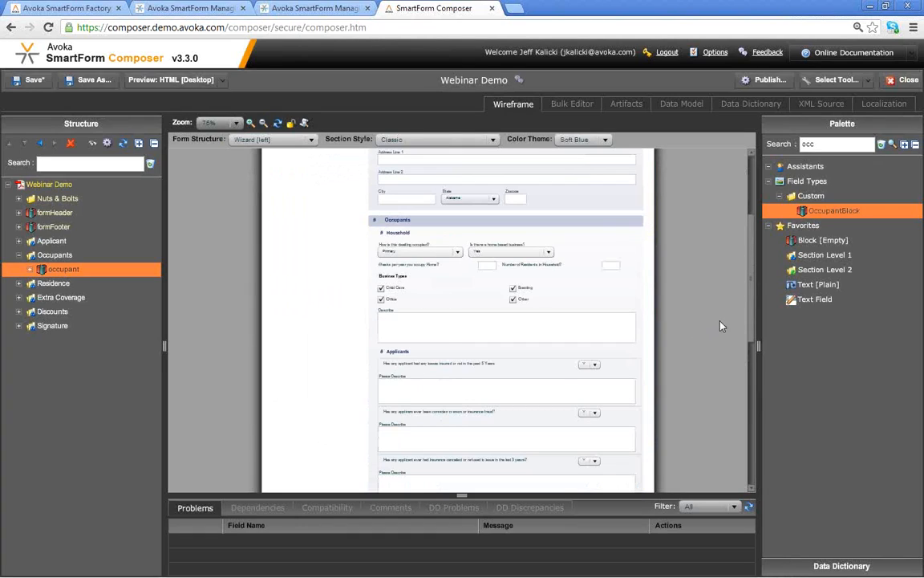
- Save the Webinar Demo form with the new occupant block
left_click_drag(751, 297, 748, 270)
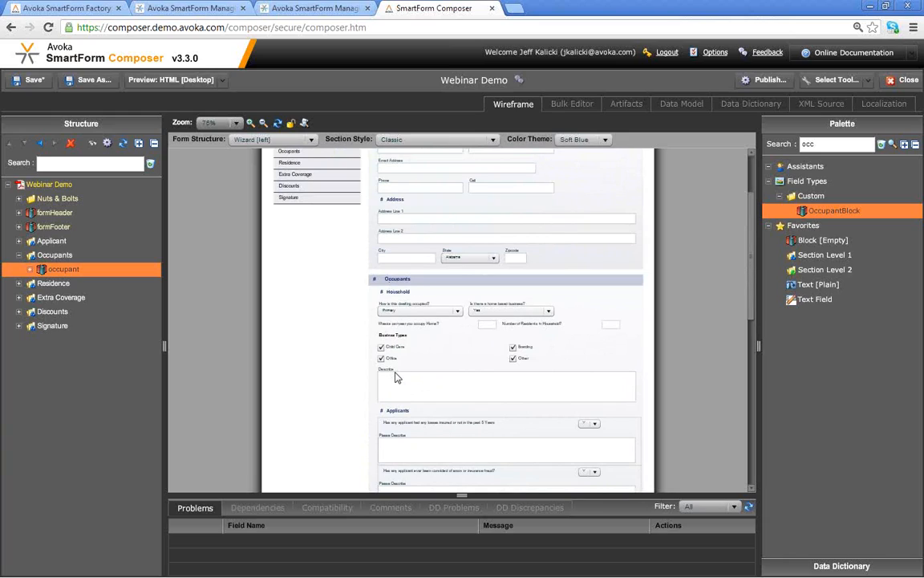
left_click(24, 78)
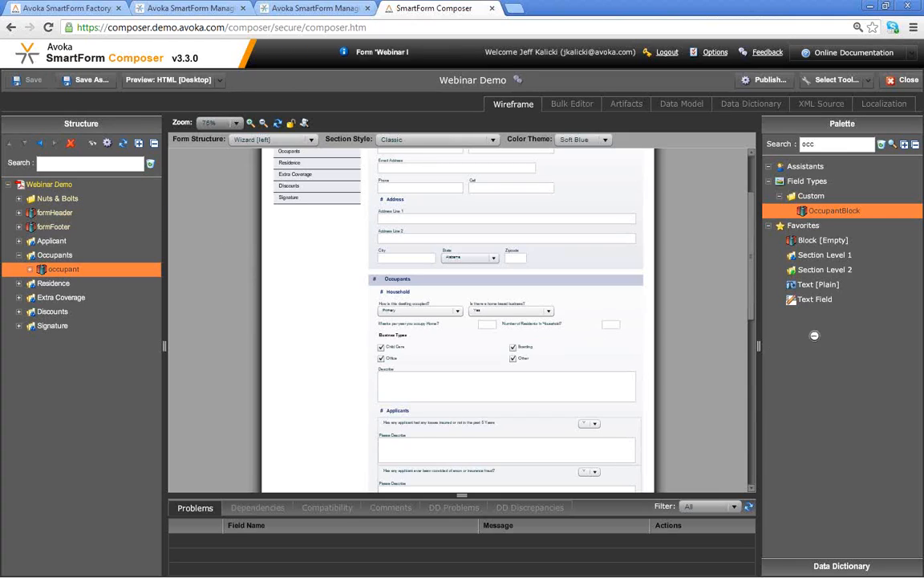
left_click_drag(752, 271, 753, 452)
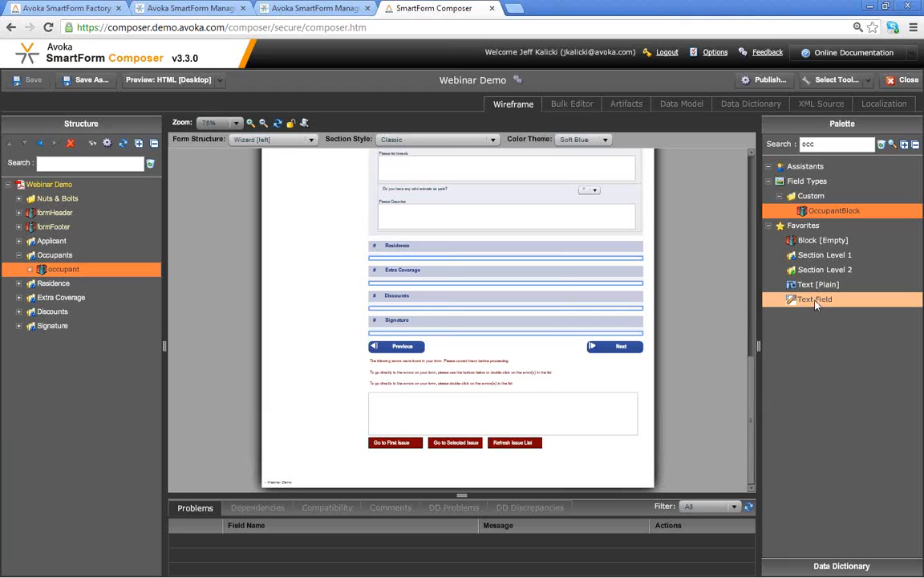
- Add a Date Field labelled Year Built to the Residence section
double_click(823, 145)
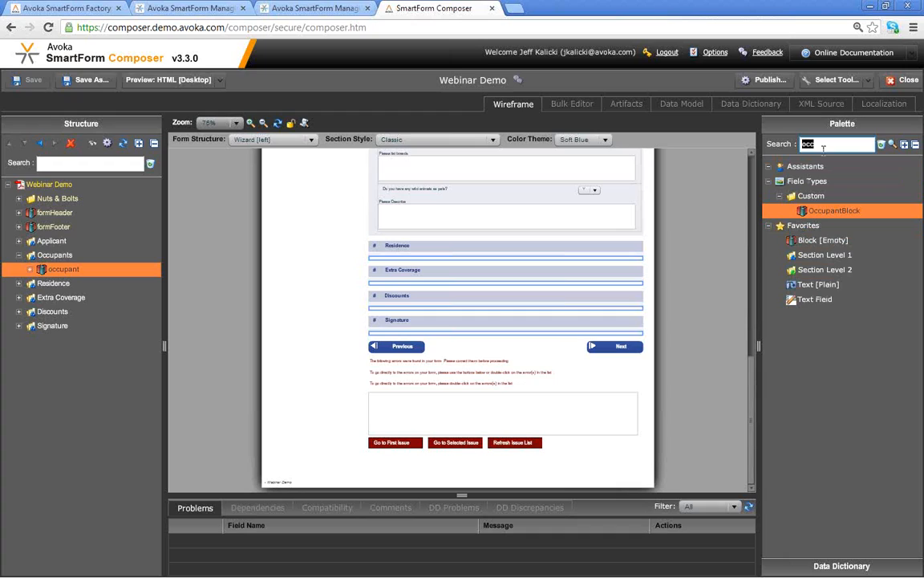
type("dat")
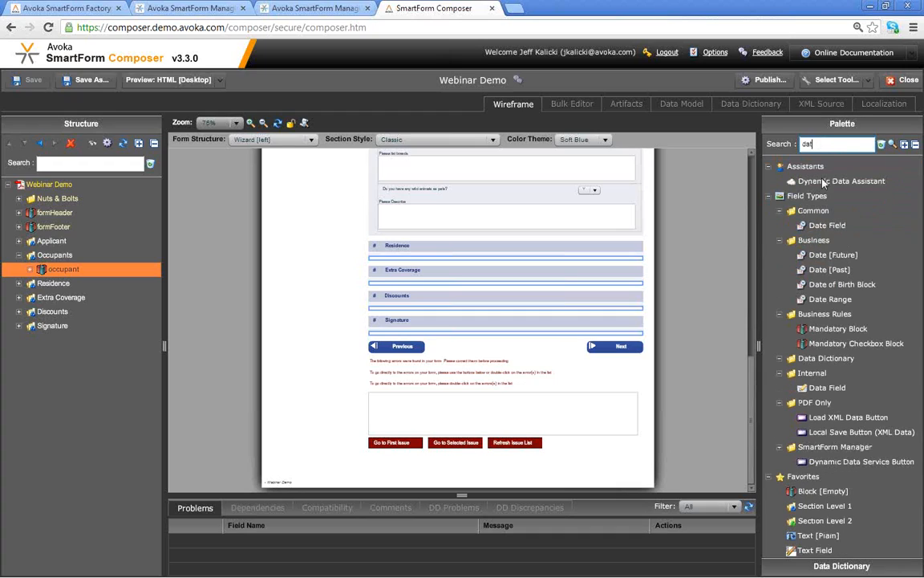
left_click_drag(827, 226, 392, 256)
type("Year Built")
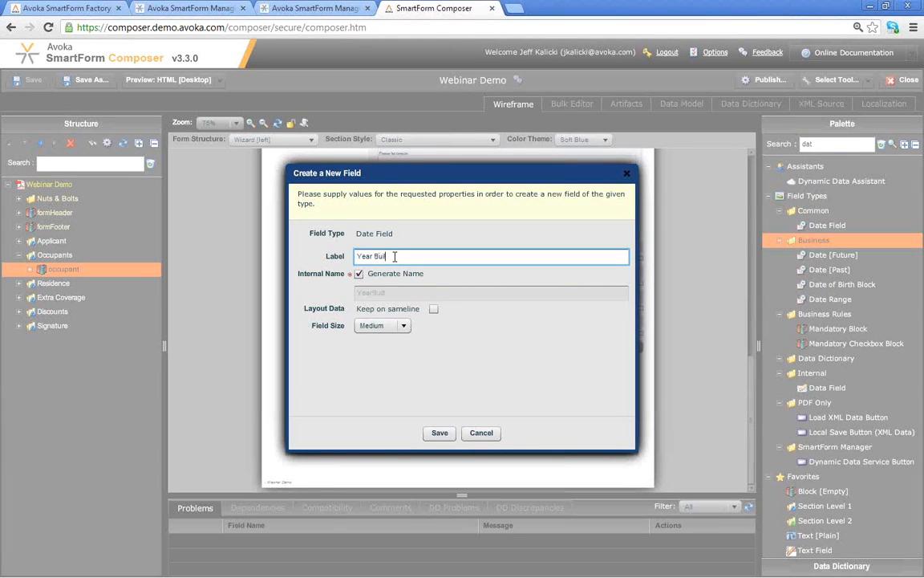
left_click(440, 433)
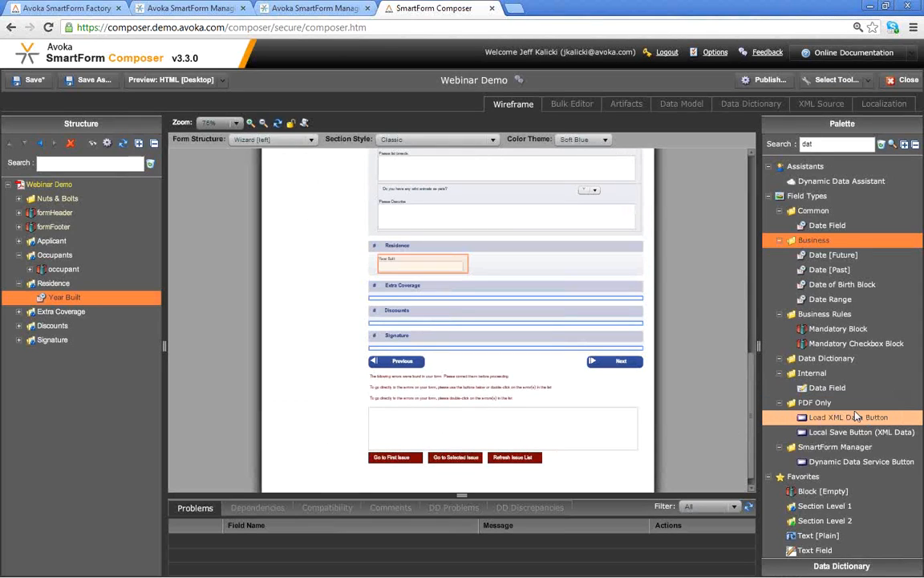
- Add an Integer Field labelled Square Feet on the same line as Year Built
double_click(834, 145)
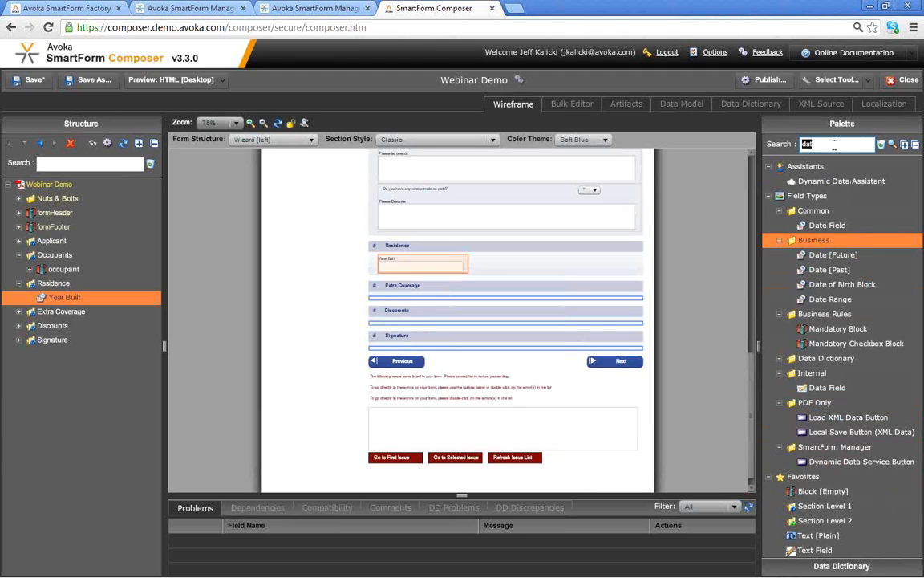
type("int")
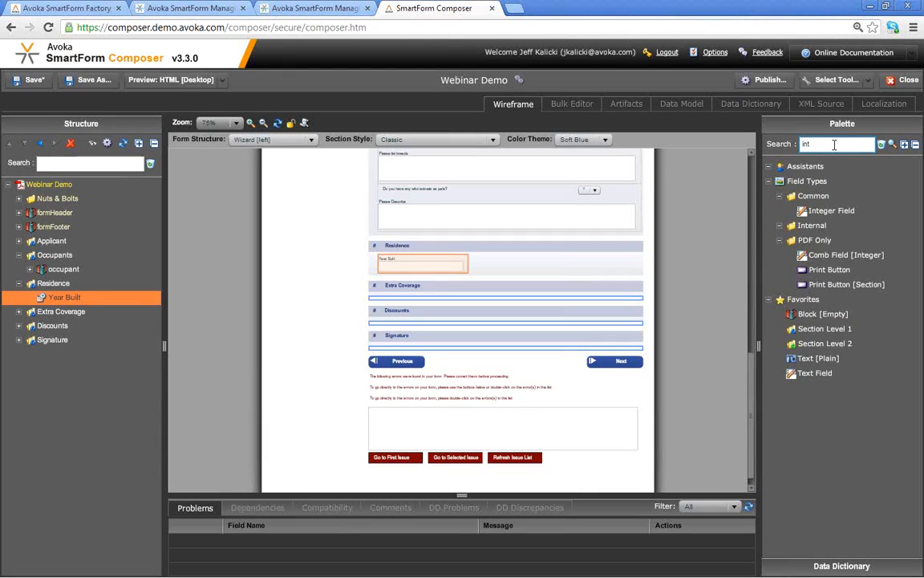
double_click(824, 212)
type("Square Feet")
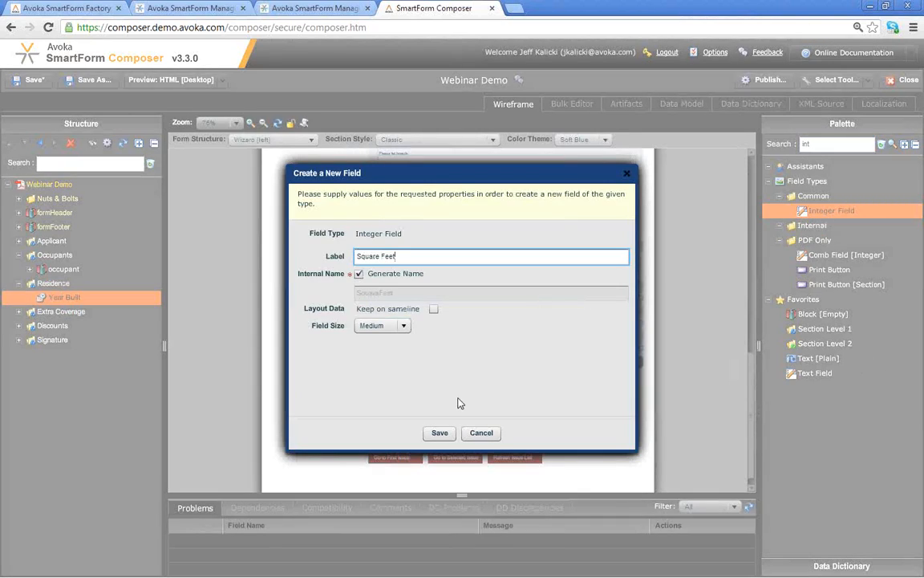
left_click(433, 309)
left_click(439, 433)
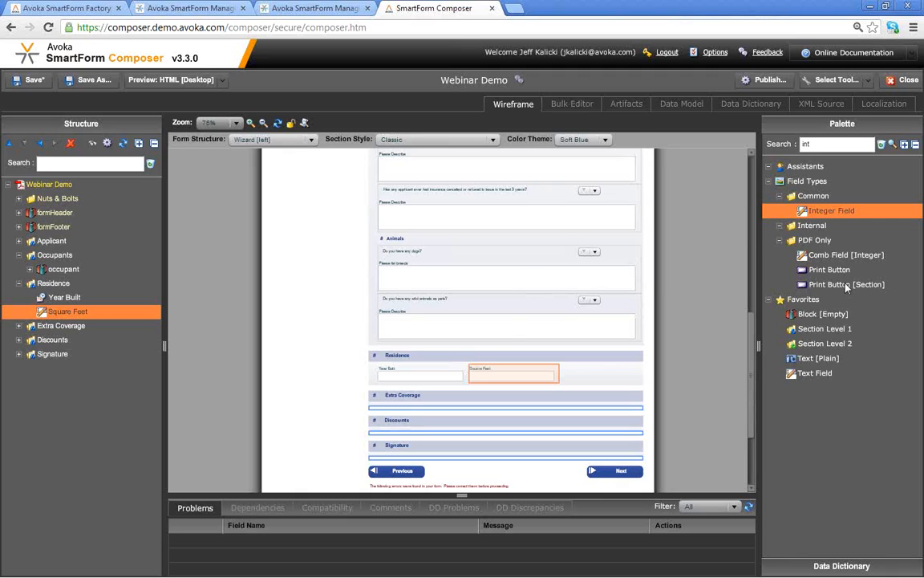
- Start a Radio Button Assistant group labelled Construction Type in Residence
left_click(881, 146)
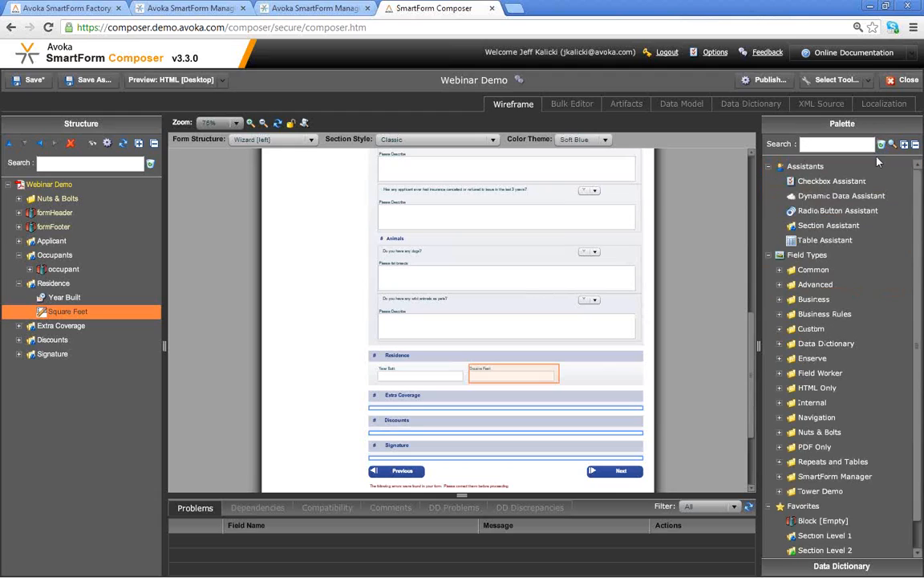
left_click(869, 210)
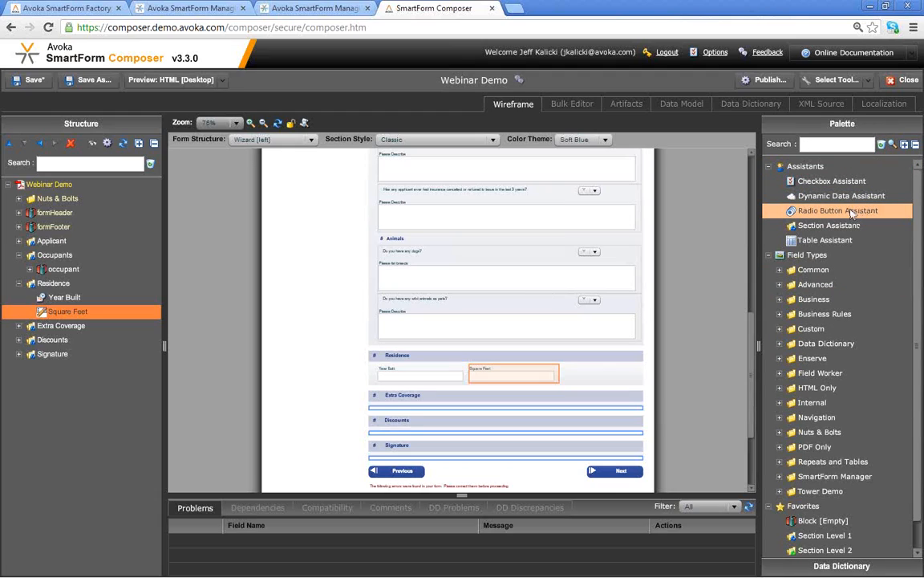
left_click_drag(852, 214, 77, 282)
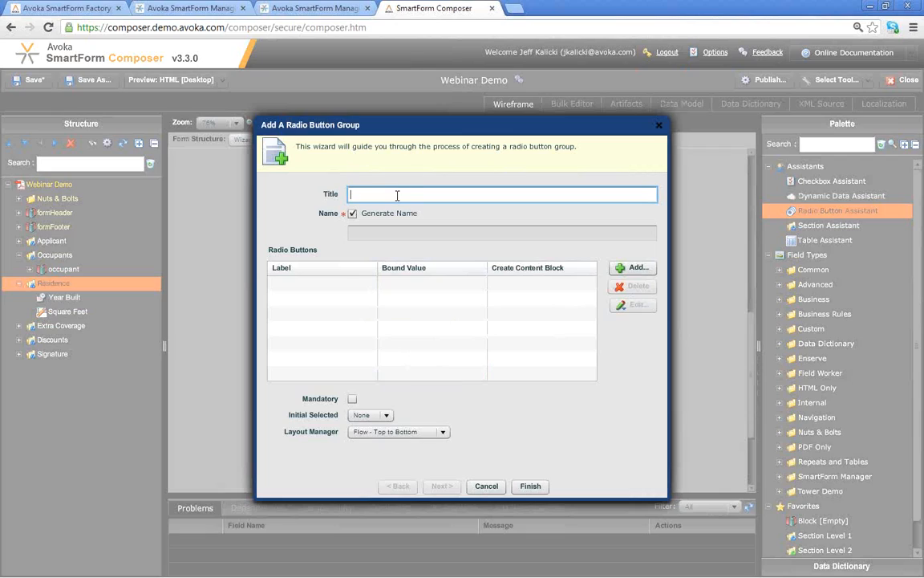
type("Construction Type")
- Add the radio options Frame, Masonary, Log and Brick
left_click(625, 272)
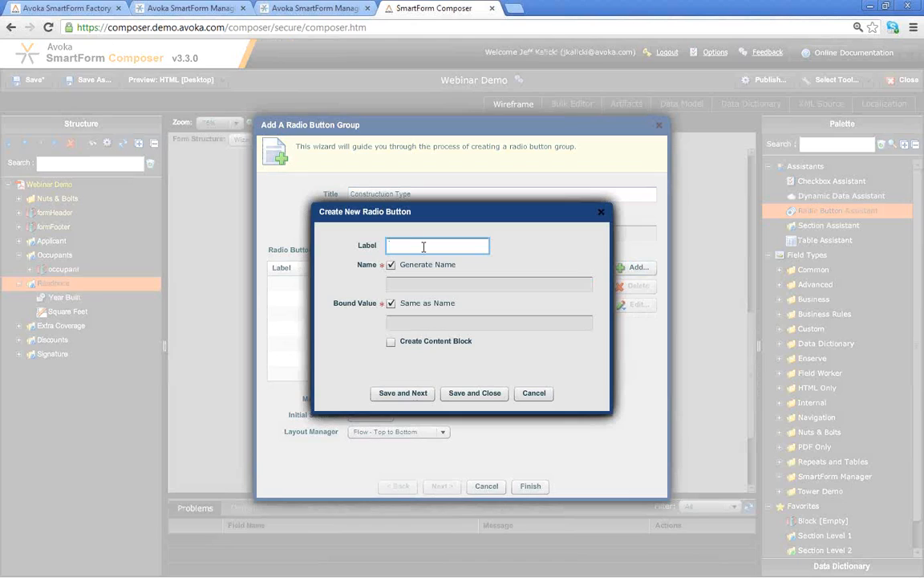
type("Frame")
left_click(416, 396)
type("Masonary")
left_click(416, 396)
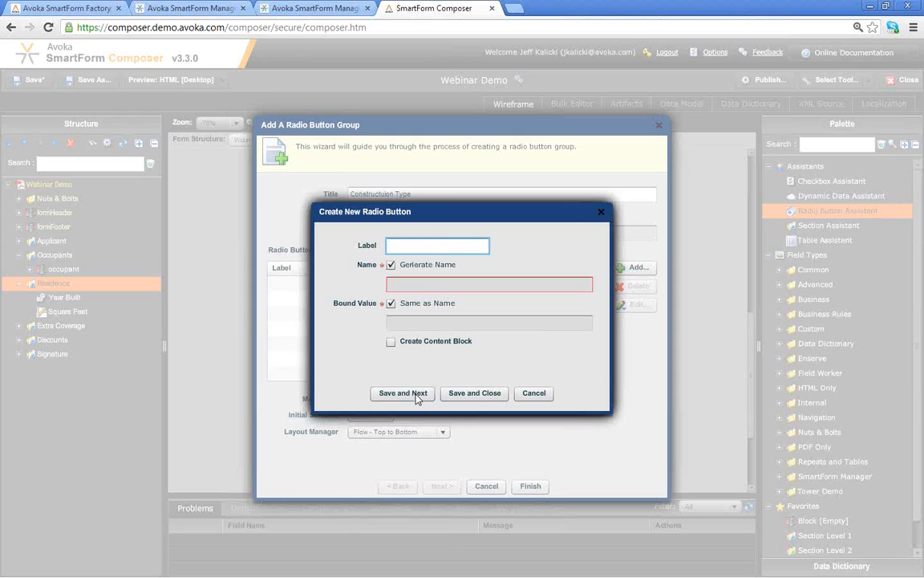
type("Log")
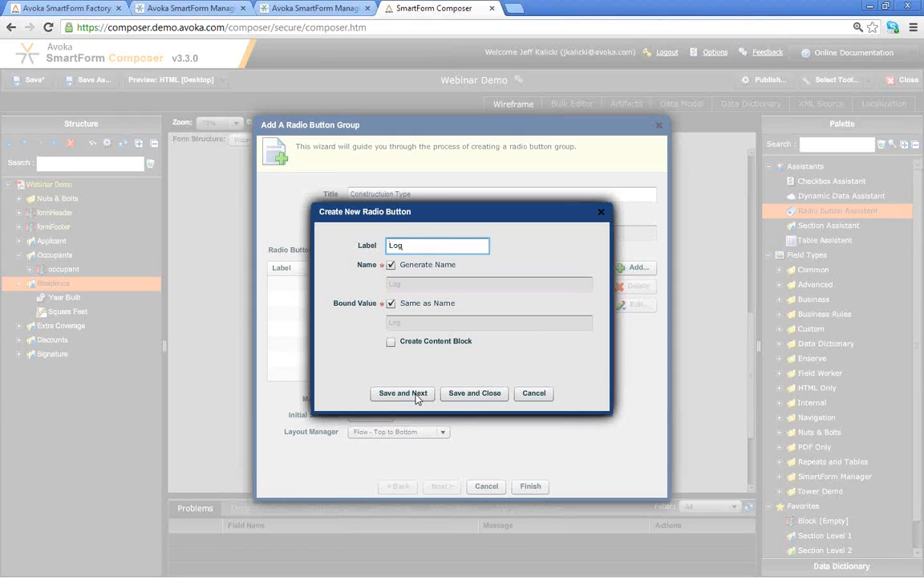
left_click(416, 396)
type("Brick")
left_click(462, 395)
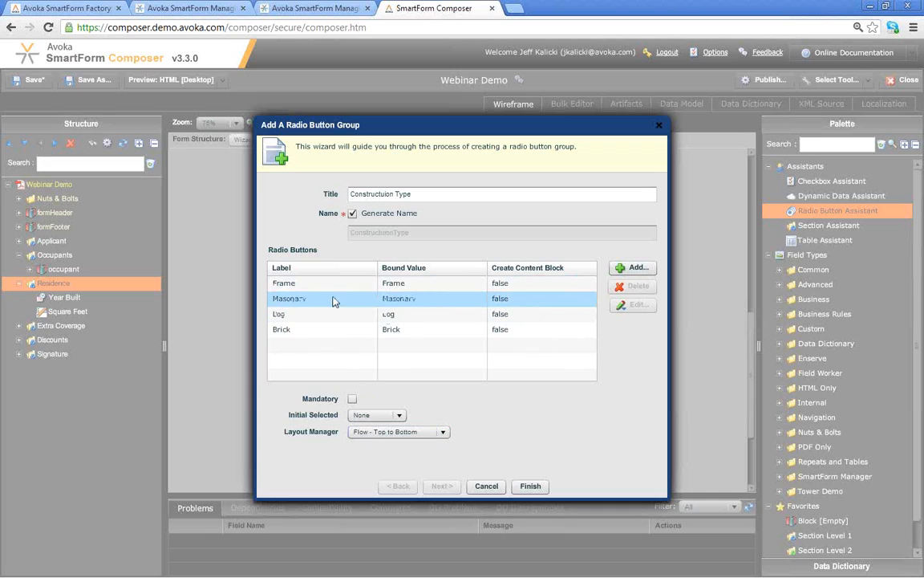
- Set the radio group layout to a 2-column Grid and finish creating it
left_click(396, 435)
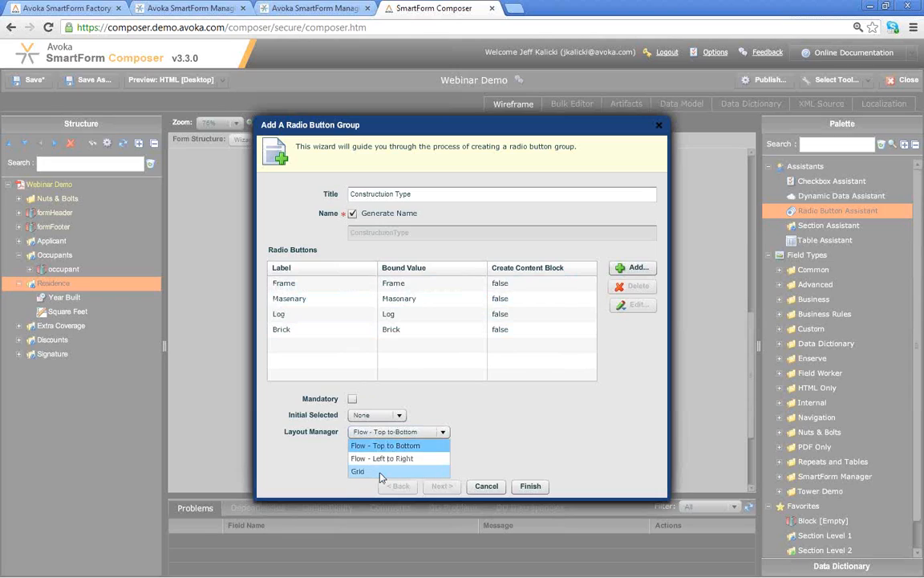
left_click(382, 471)
left_click(366, 450)
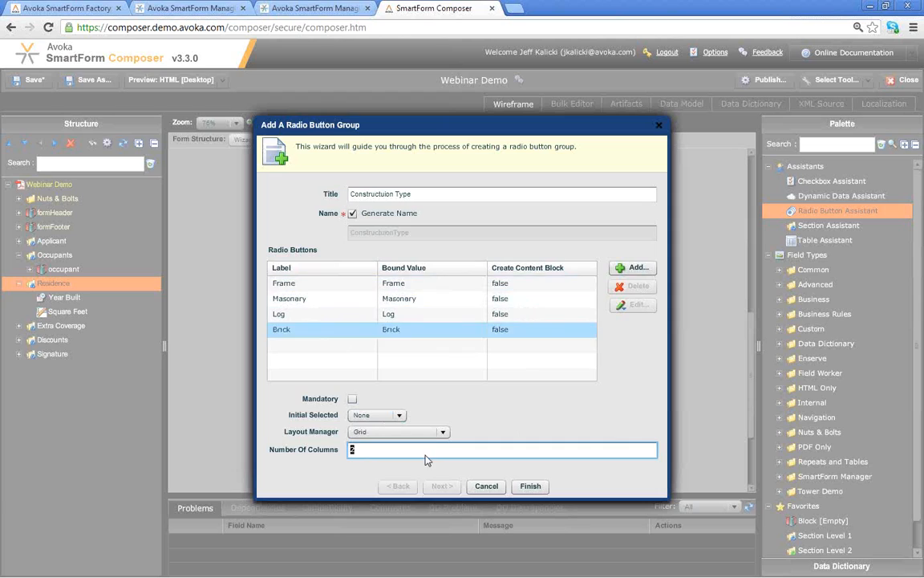
left_click(530, 486)
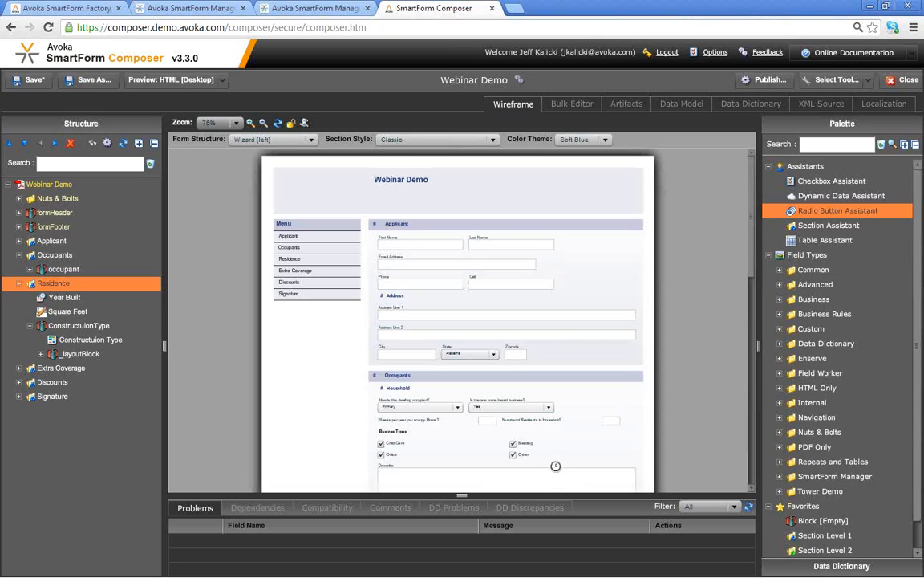
scroll(745, 273, "down", 10)
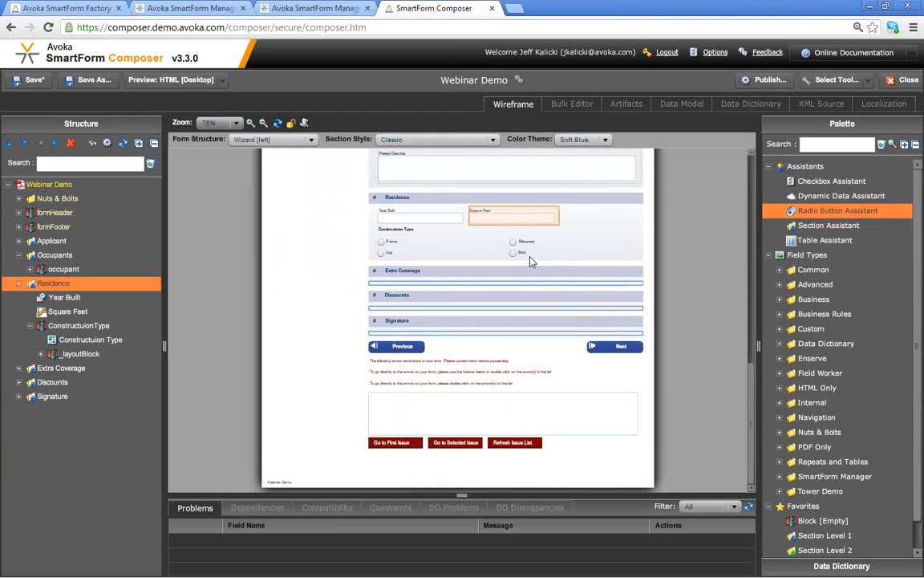
left_click(143, 80)
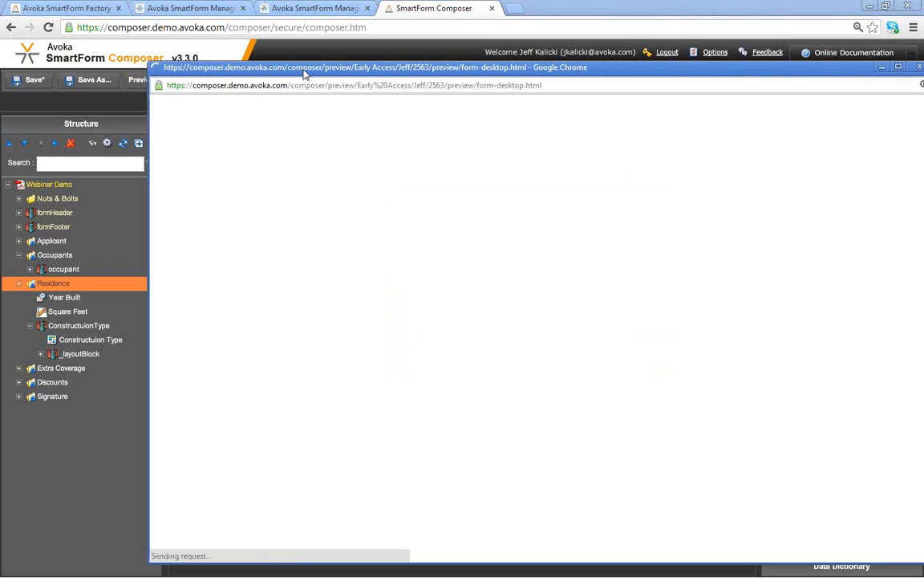
left_click_drag(277, 69, 271, 44)
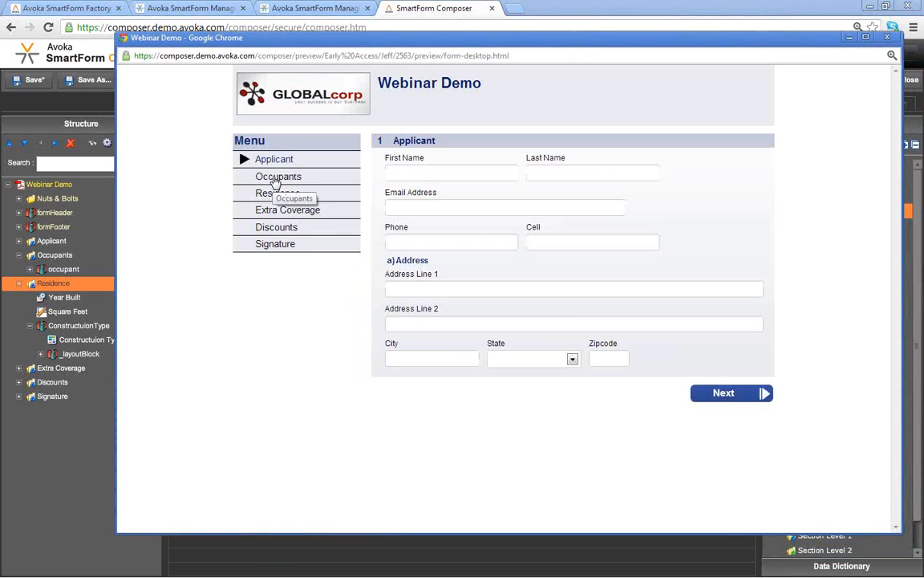
left_click(276, 178)
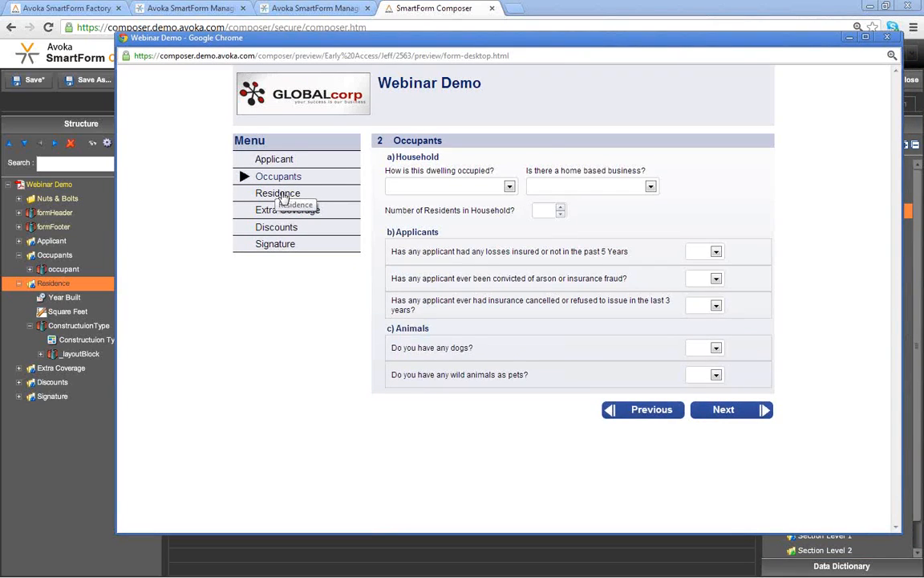
left_click(280, 194)
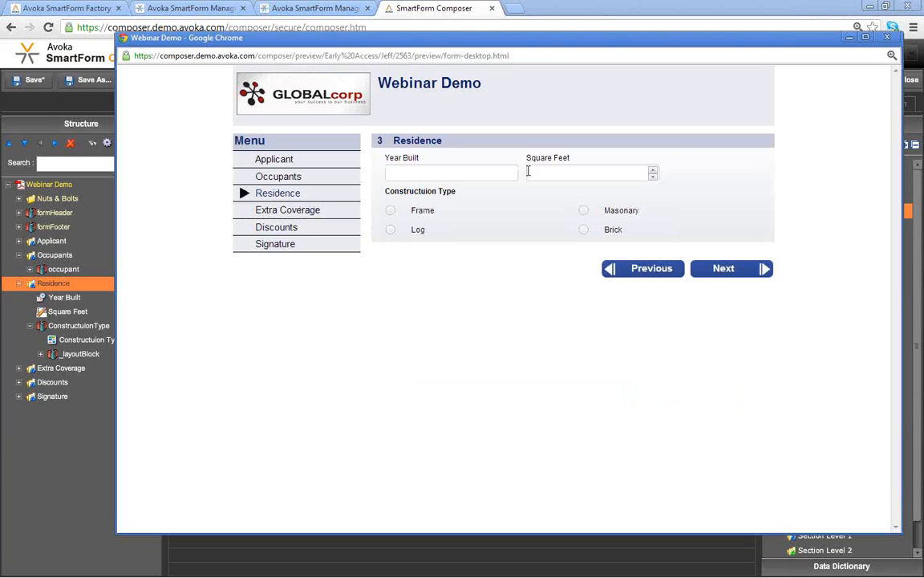
left_click(391, 230)
left_click(583, 210)
left_click(887, 38)
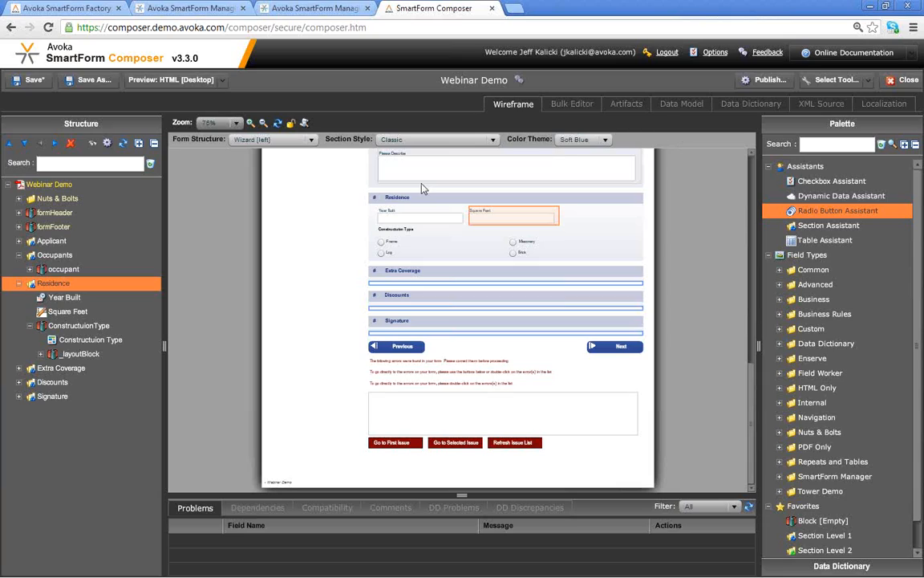
- Add a Table Assistant table titled 'Extra Coverage' to the Extra Coverage section and begin its first column
left_click(19, 283)
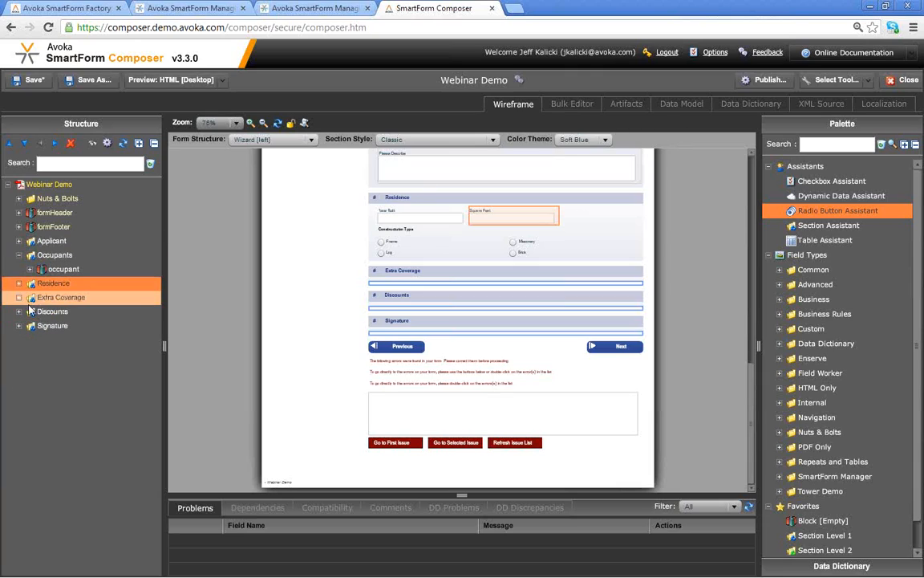
left_click(57, 301)
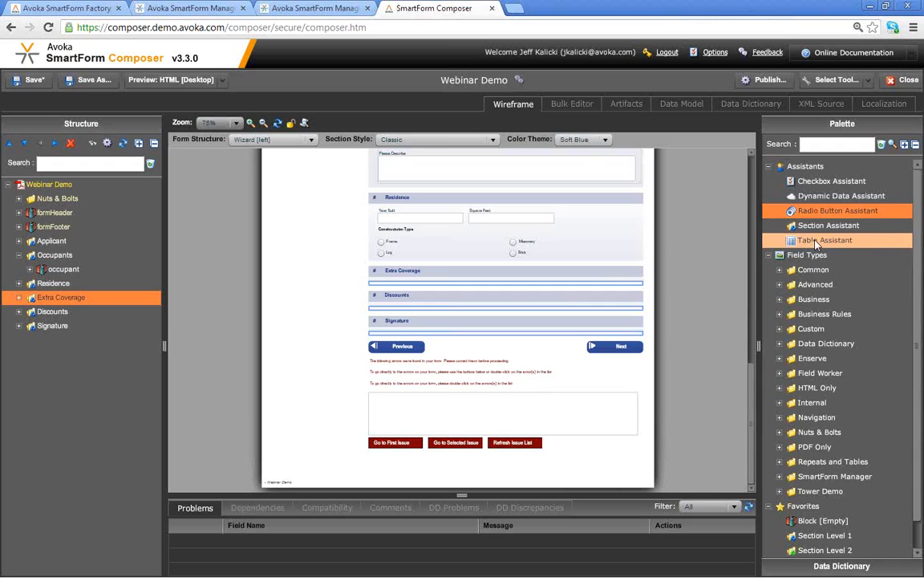
left_click_drag(818, 243, 64, 299)
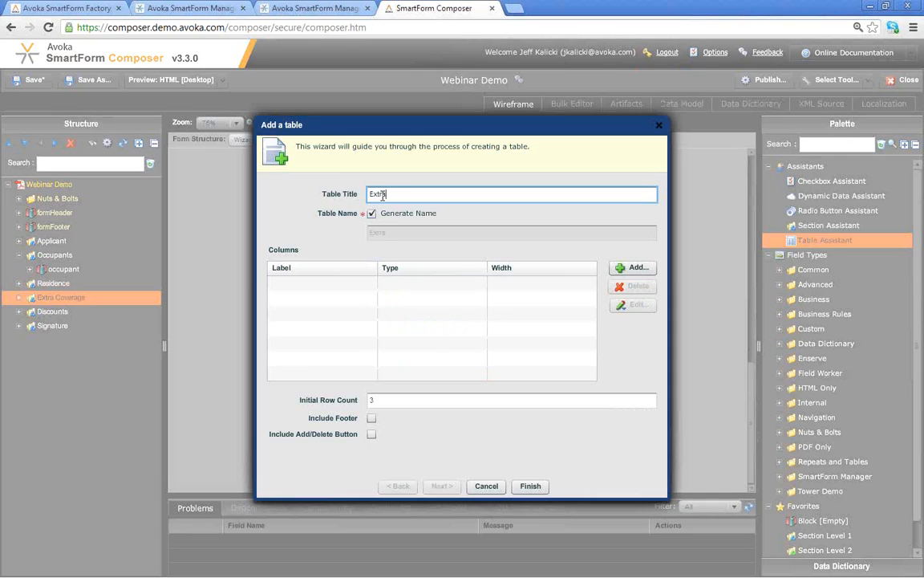
type("Extra Coverage")
left_click(636, 273)
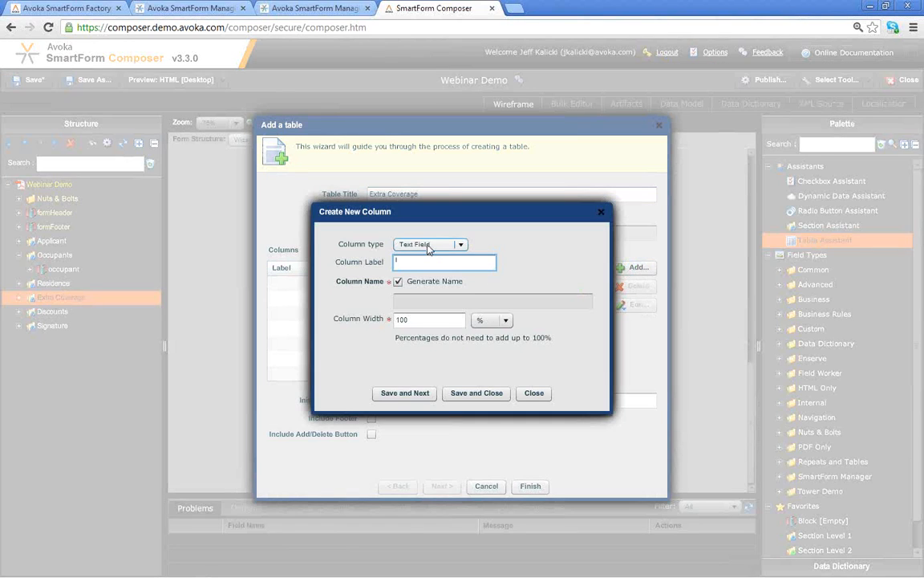
- Add an 'Item Description' Text Field column at 65% width
left_click(428, 249)
scroll(466, 270, "up", 1)
scroll(465, 270, "down", 2)
left_click(454, 263)
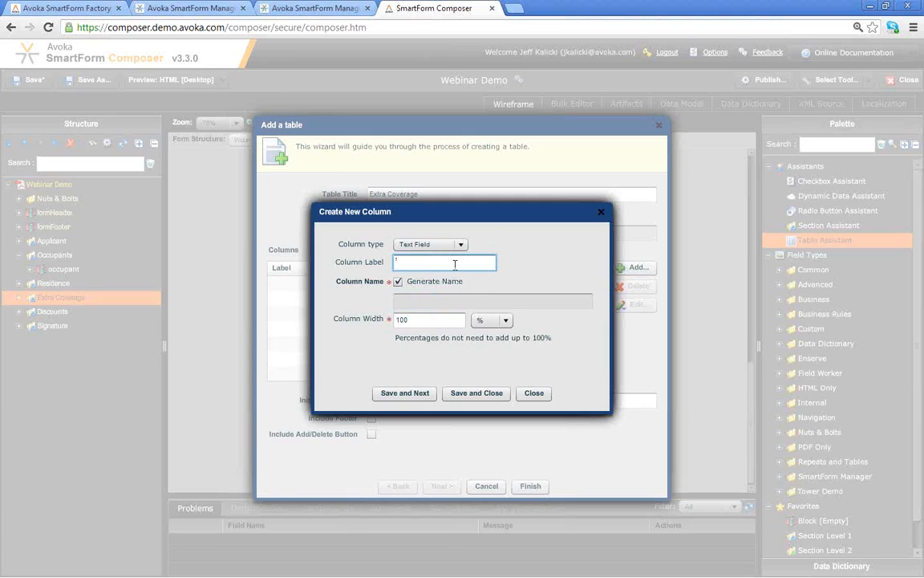
type("Item Description")
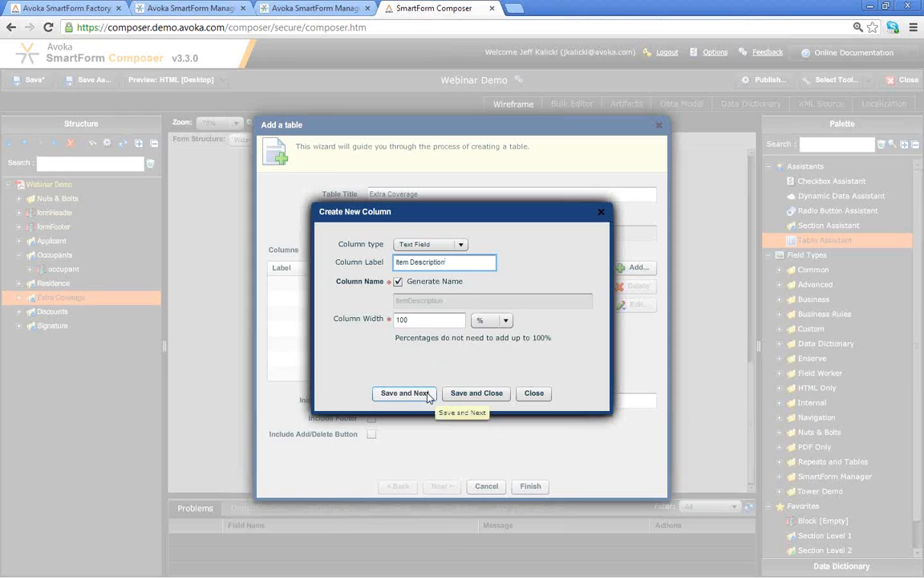
double_click(429, 320)
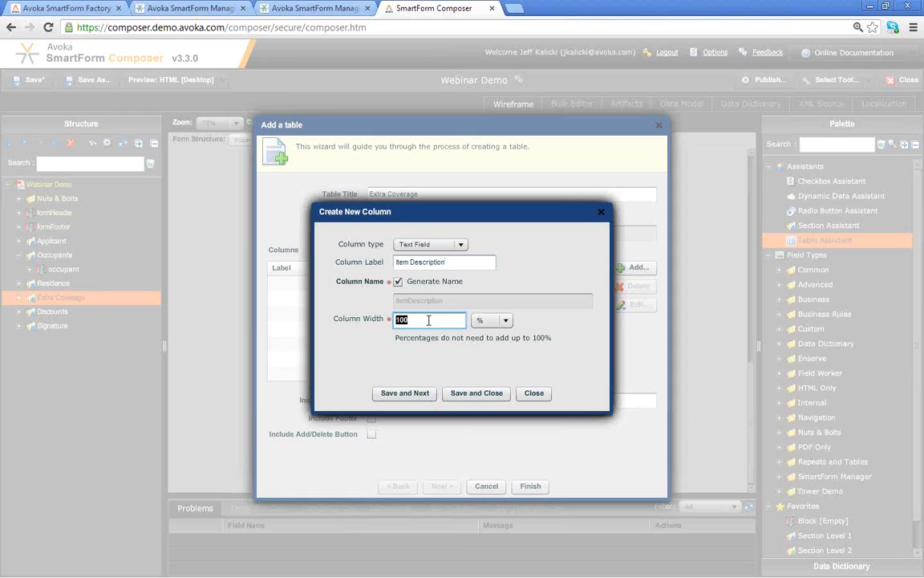
type("65")
left_click(411, 393)
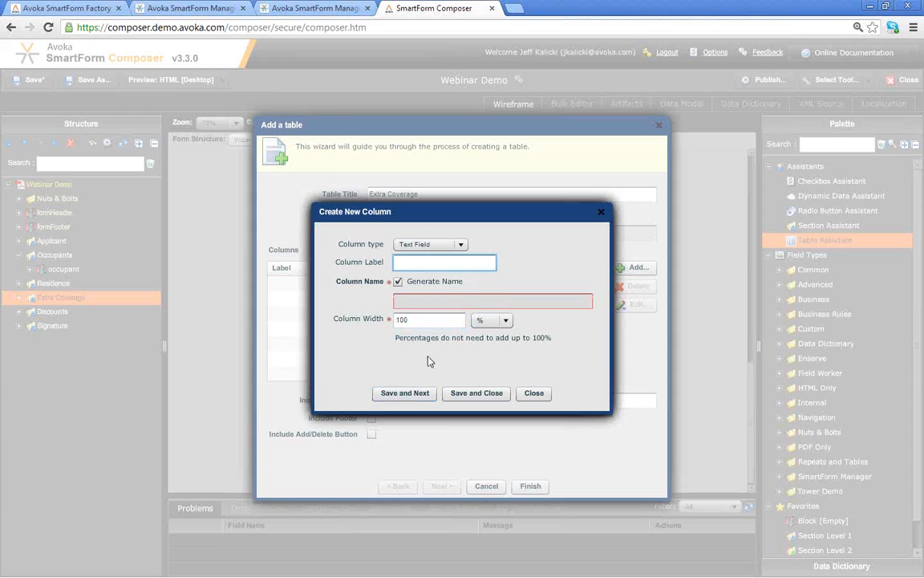
- Add a 'Value' Currency Field column at 25% width
left_click(459, 244)
left_click(449, 259)
left_click(438, 265)
type("Value")
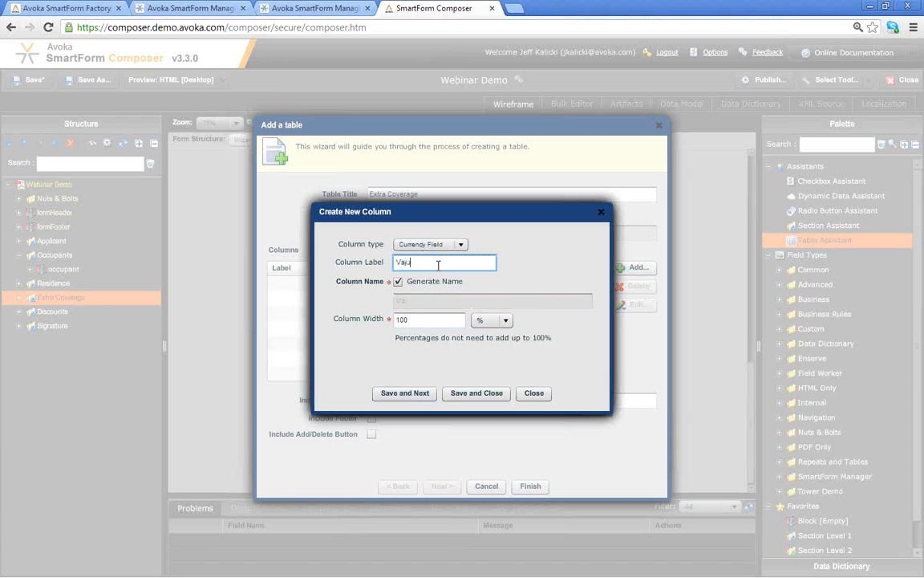
left_click(430, 318)
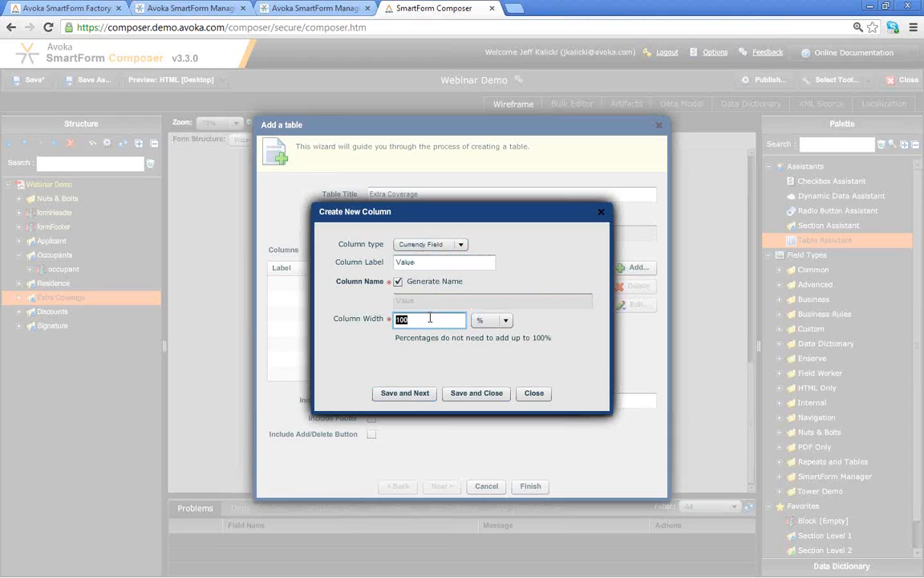
type("25")
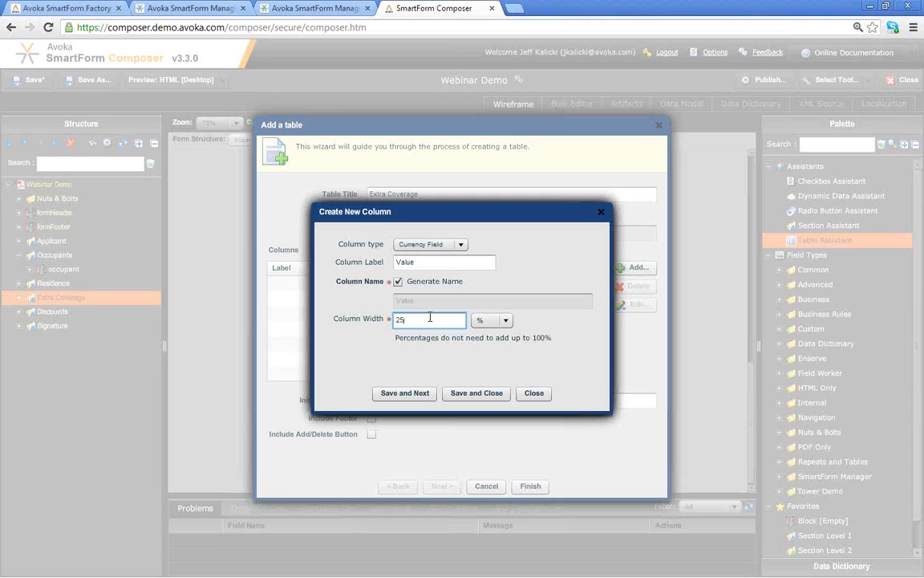
left_click(472, 393)
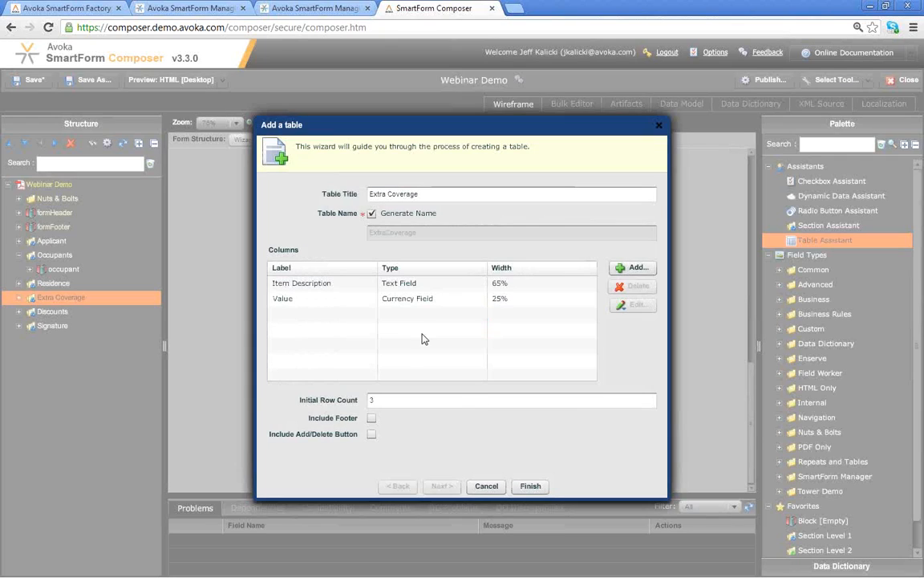
- Include Add/Delete row buttons and finish creating the ExtraCoverage table
left_click(373, 435)
left_click(449, 300)
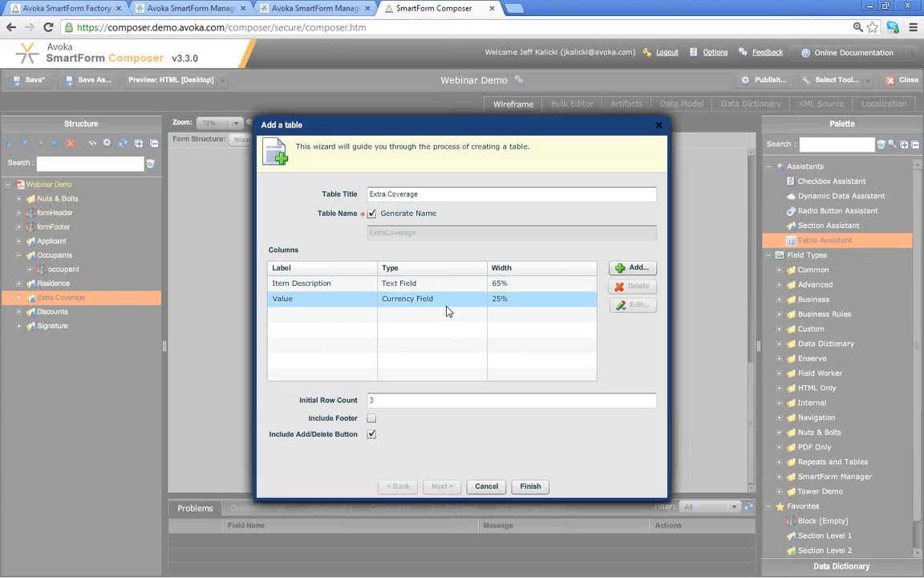
left_click(530, 486)
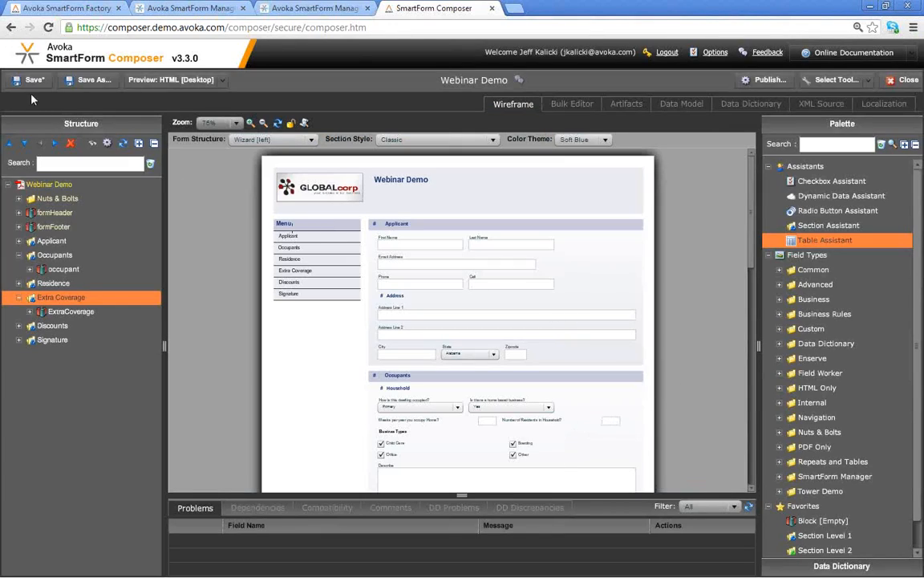
left_click(165, 80)
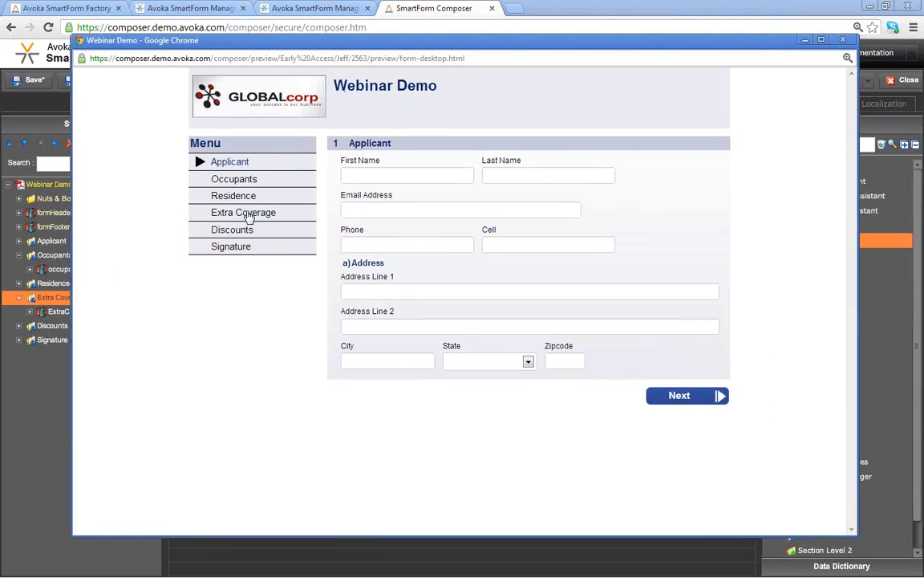
left_click(248, 215)
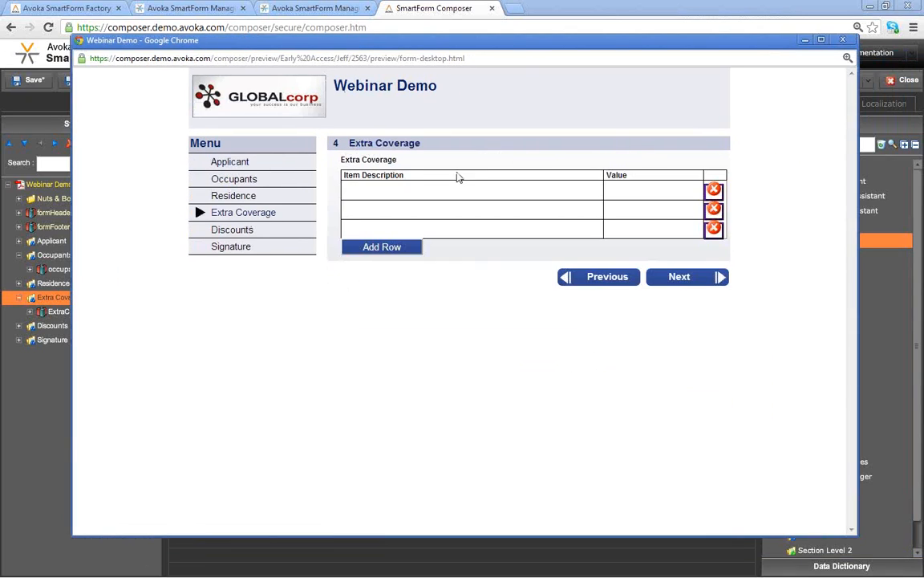
left_click(373, 249)
left_click(382, 265)
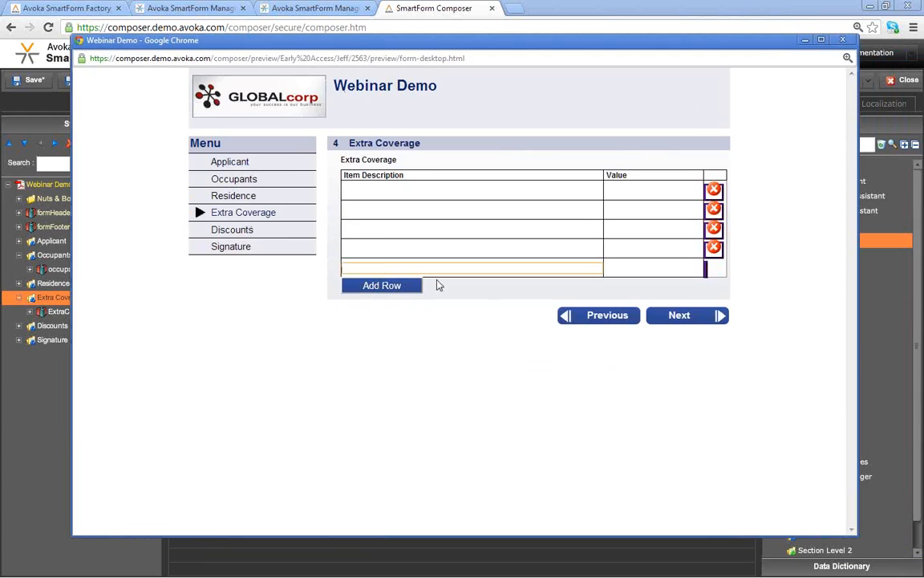
left_click(714, 266)
left_click(713, 248)
left_click(713, 229)
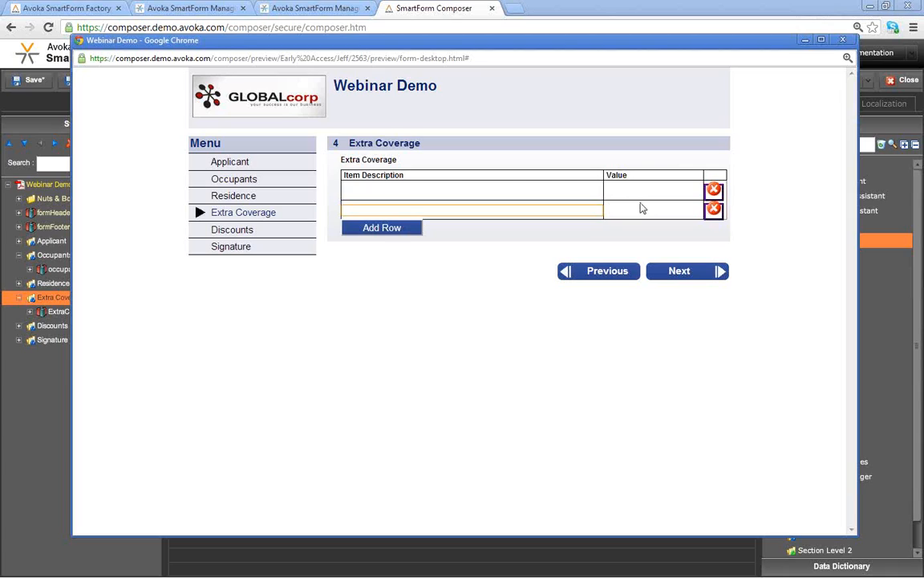
left_click(713, 189)
left_click(403, 210)
left_click(398, 229)
left_click(396, 252)
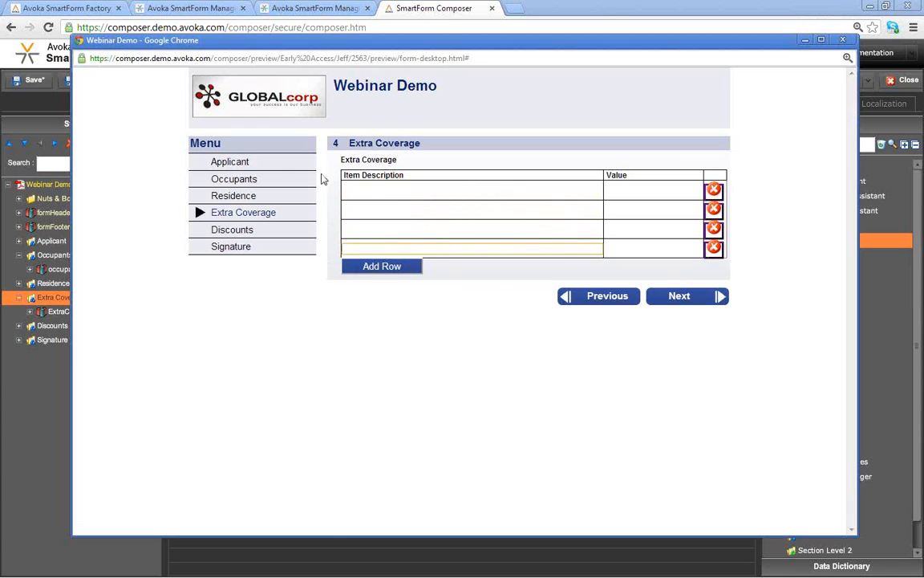
left_click(210, 161)
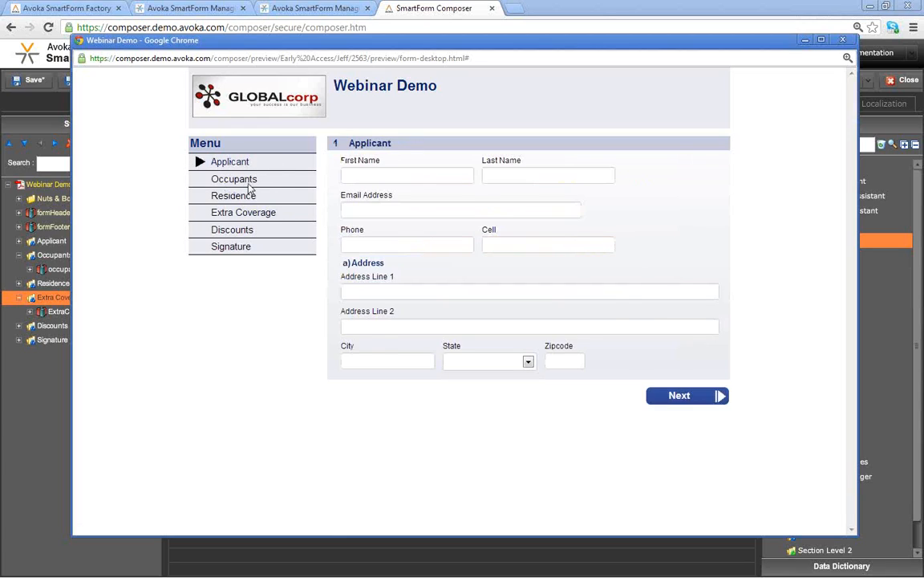
left_click(248, 181)
left_click(248, 196)
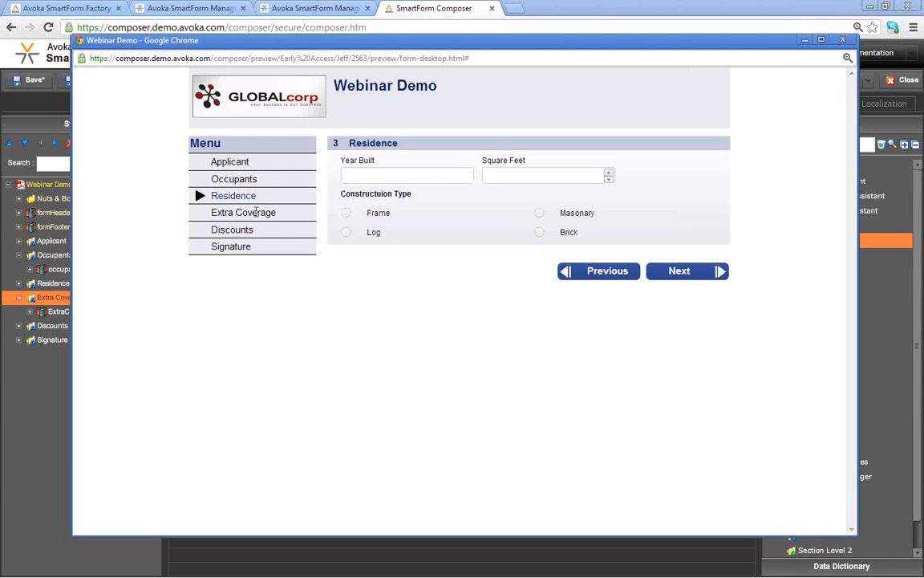
left_click(249, 213)
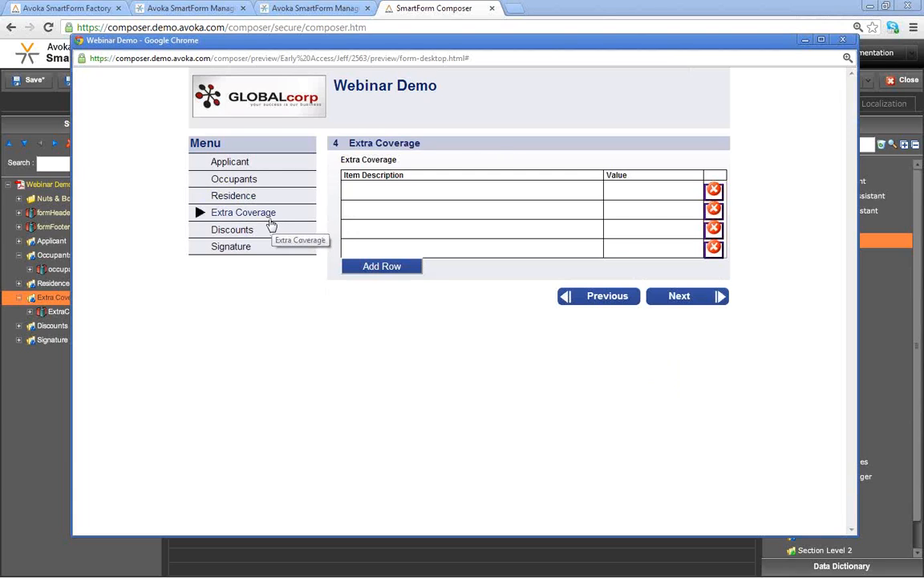
left_click(714, 245)
left_click(713, 228)
left_click(714, 211)
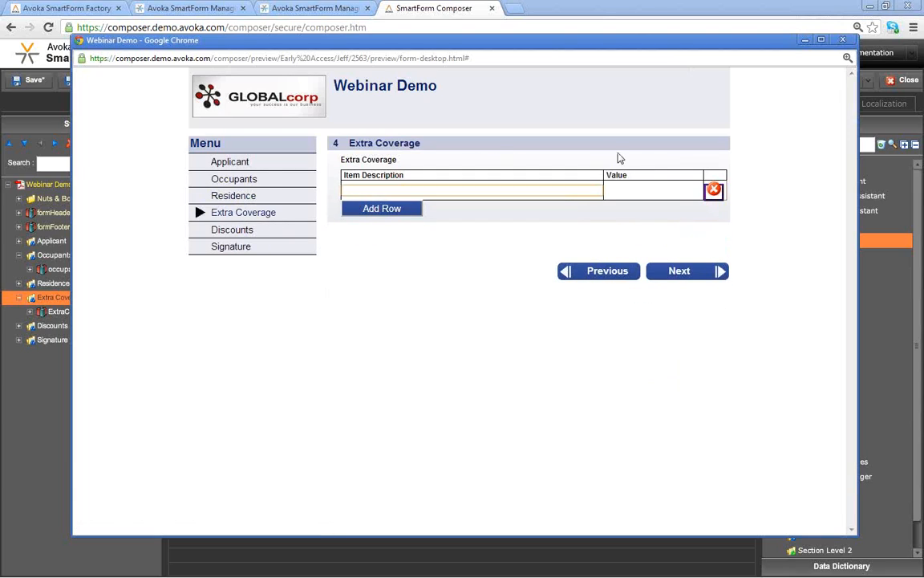
left_click(843, 40)
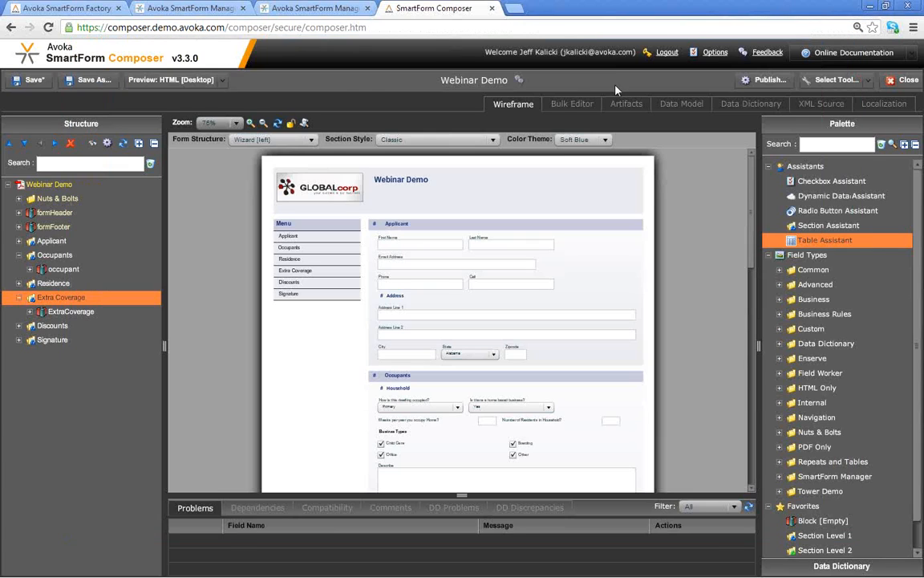
- Preview the Webinar Demo form as PDF [Interactive]
left_click(223, 81)
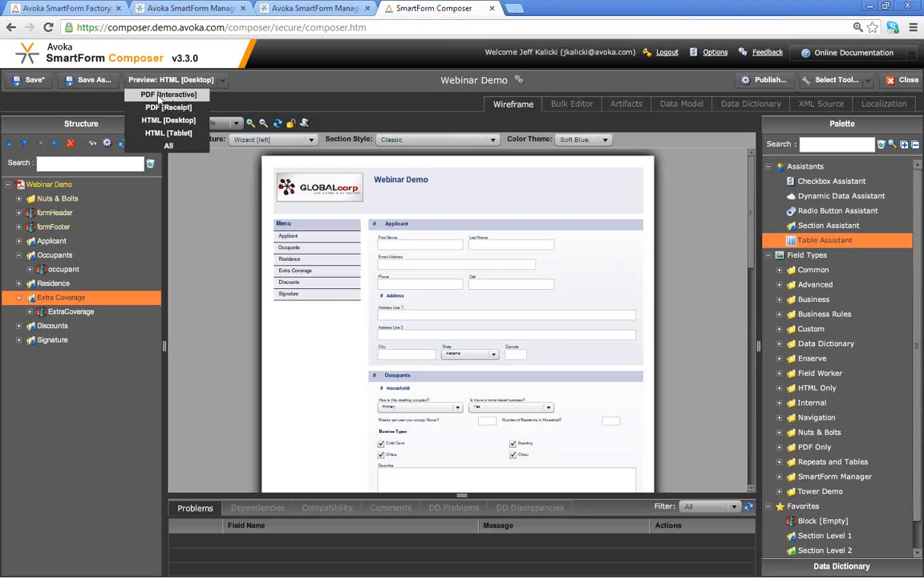
left_click(157, 95)
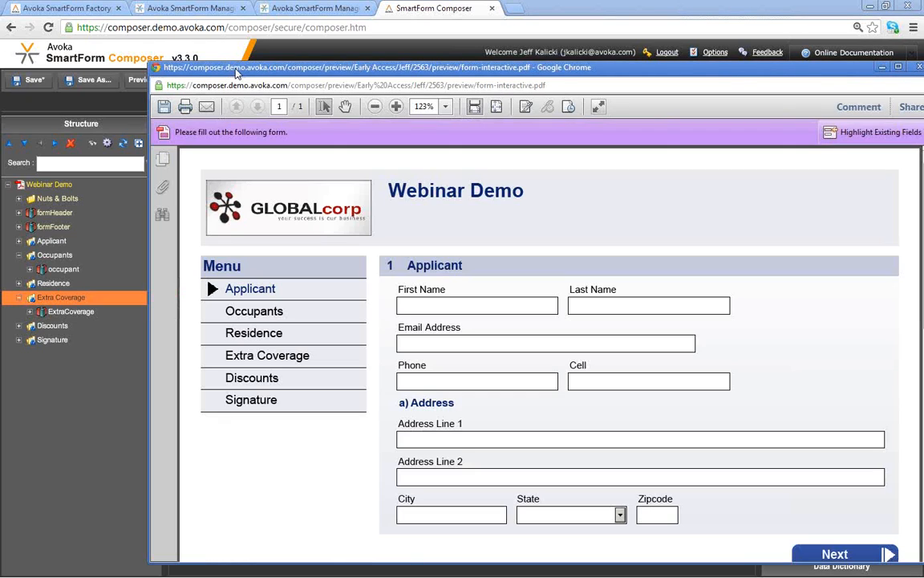
- View the PDF preview at 100% and go through Occupants and Residence to Extra Coverage
left_click_drag(228, 70, 118, 22)
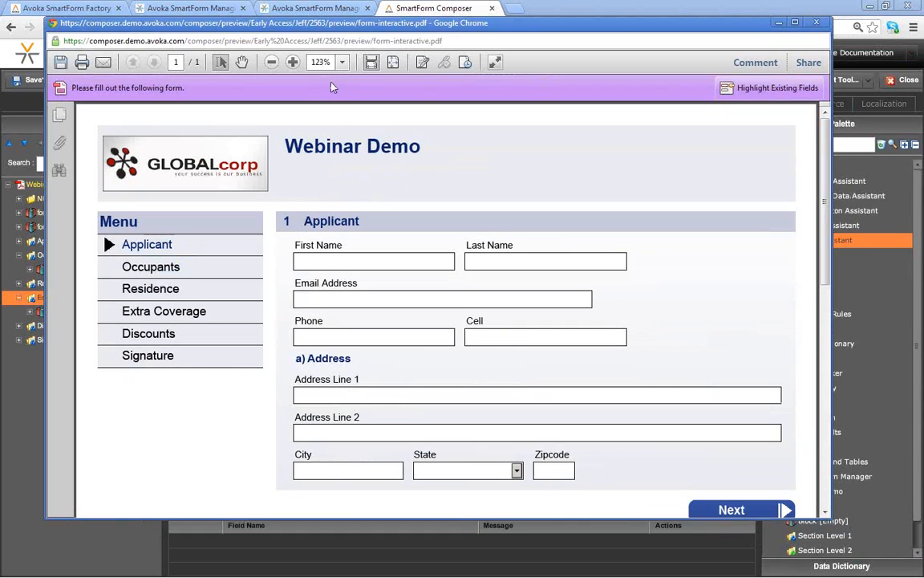
left_click(342, 62)
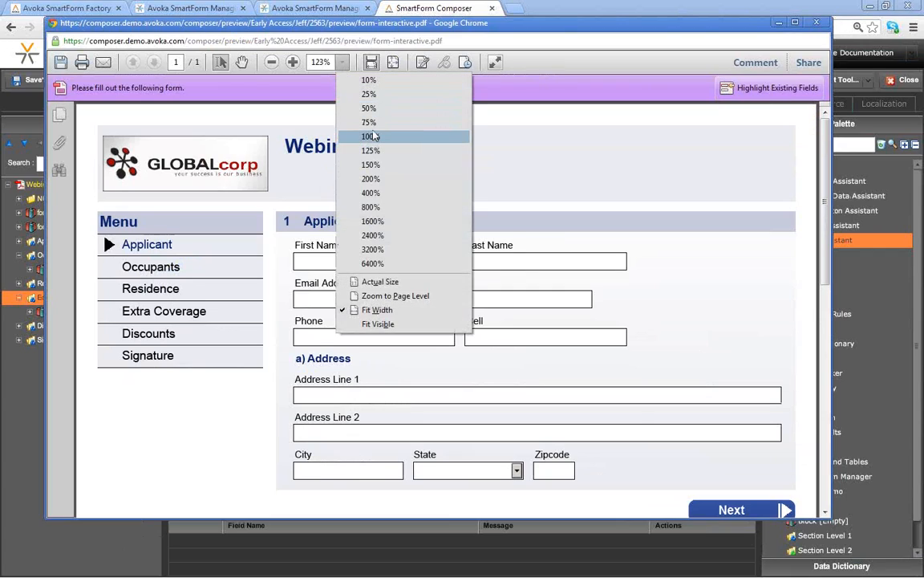
left_click(371, 137)
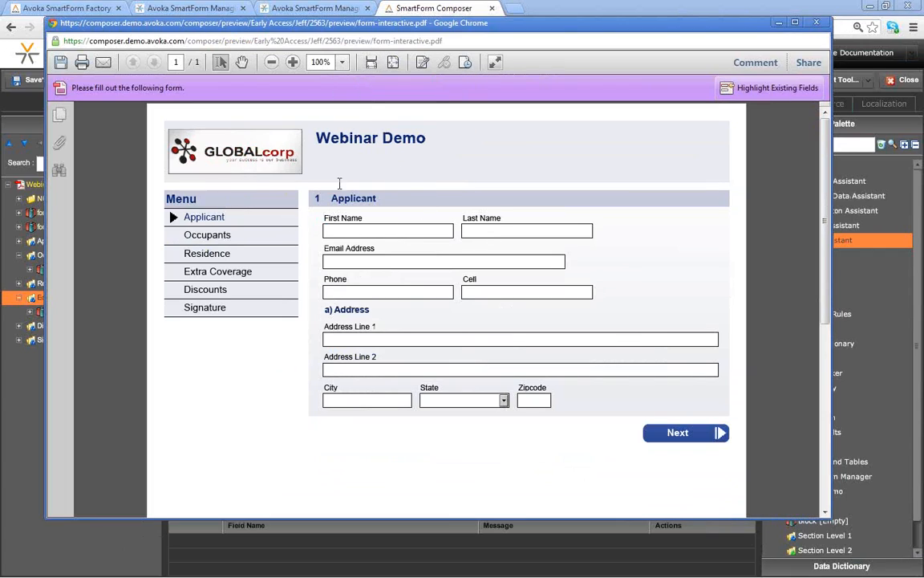
left_click(207, 237)
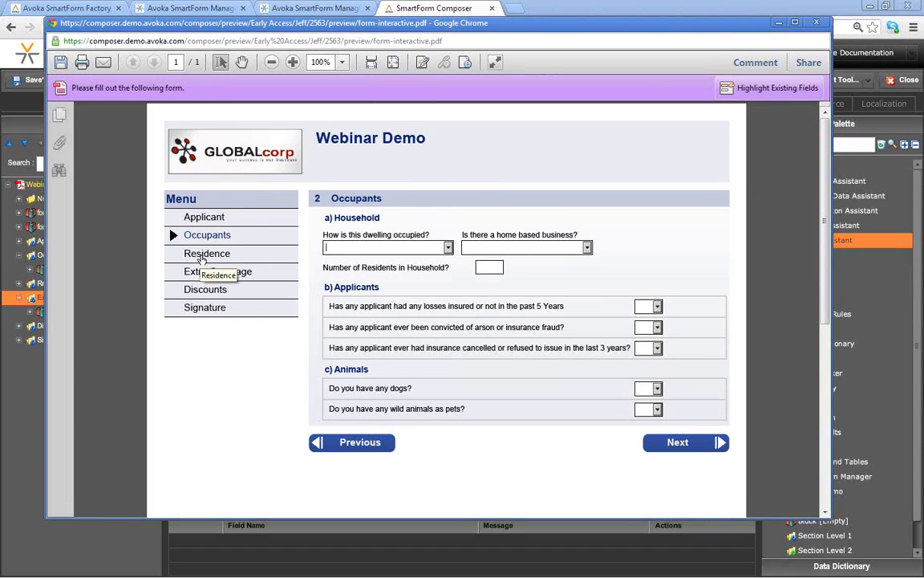
left_click(205, 260)
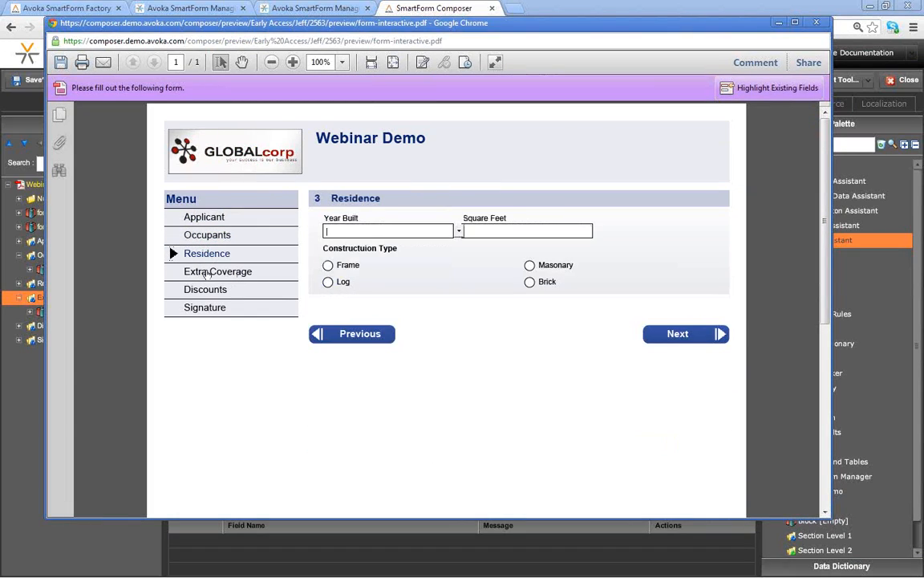
left_click(208, 271)
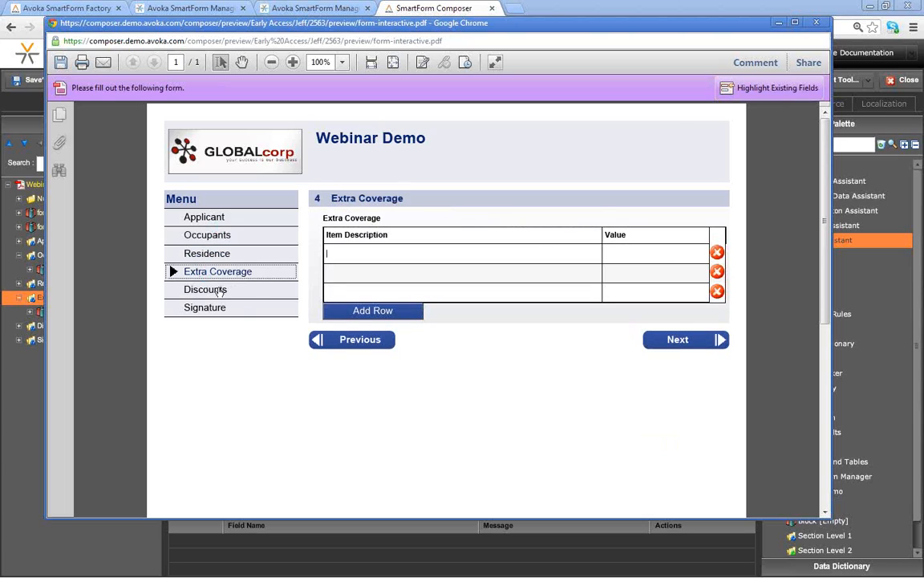
- Add three rows to the Extra Coverage table, try the last row, then close the preview
left_click(339, 309)
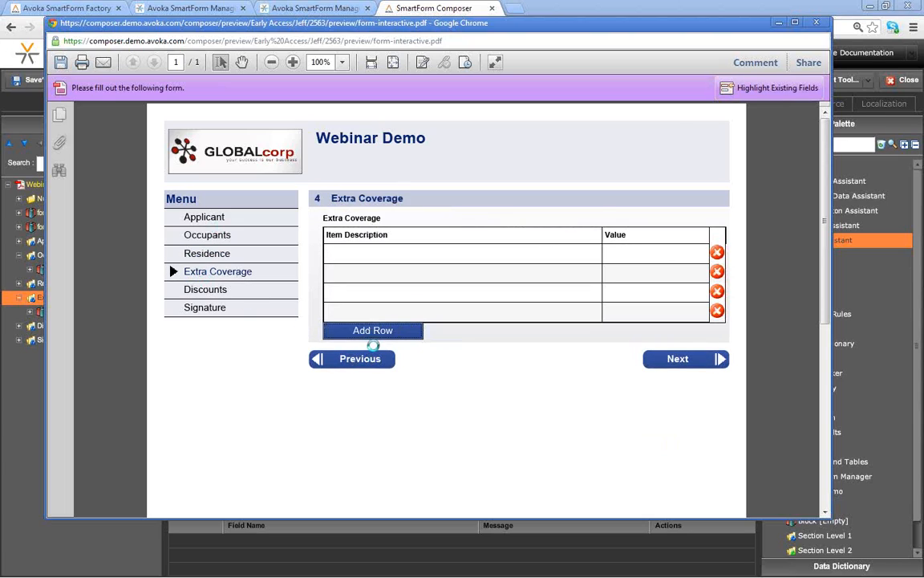
left_click(369, 333)
left_click(373, 350)
left_click(378, 352)
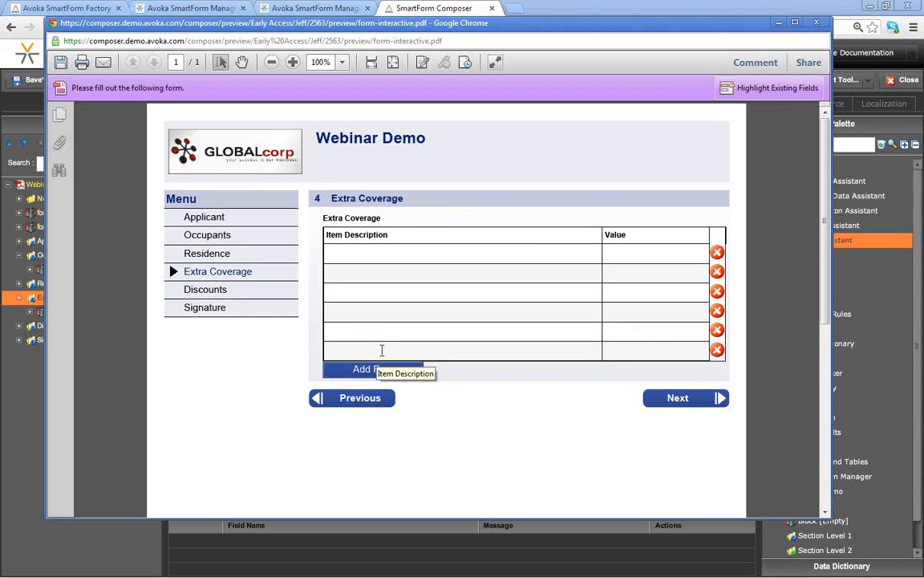
left_click(817, 23)
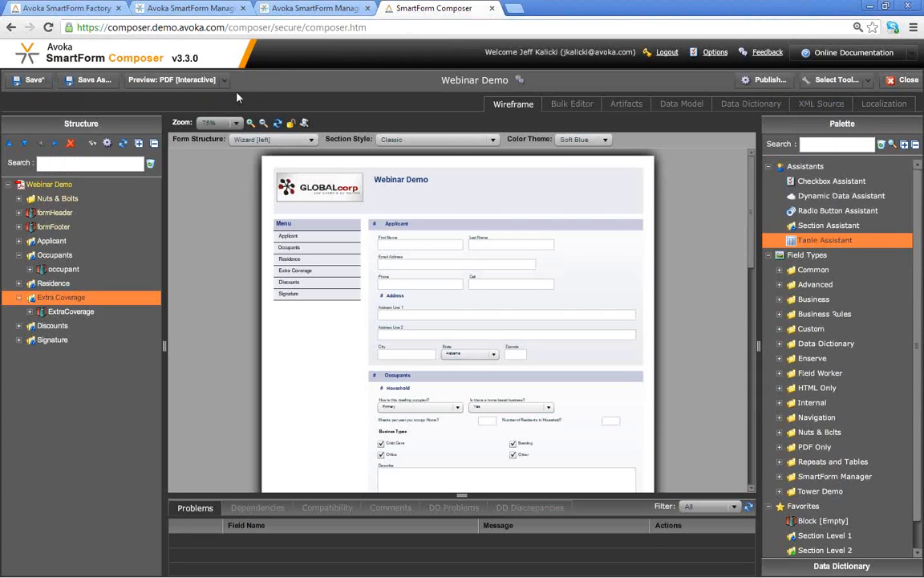
- Switch the preview format to HTML [Tablet] and launch the tablet preview
left_click(225, 82)
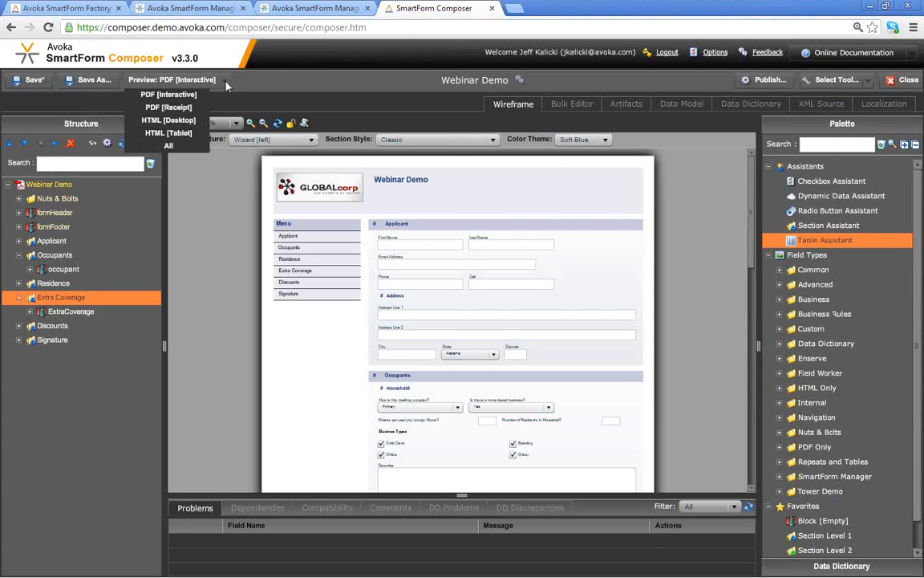
left_click(169, 133)
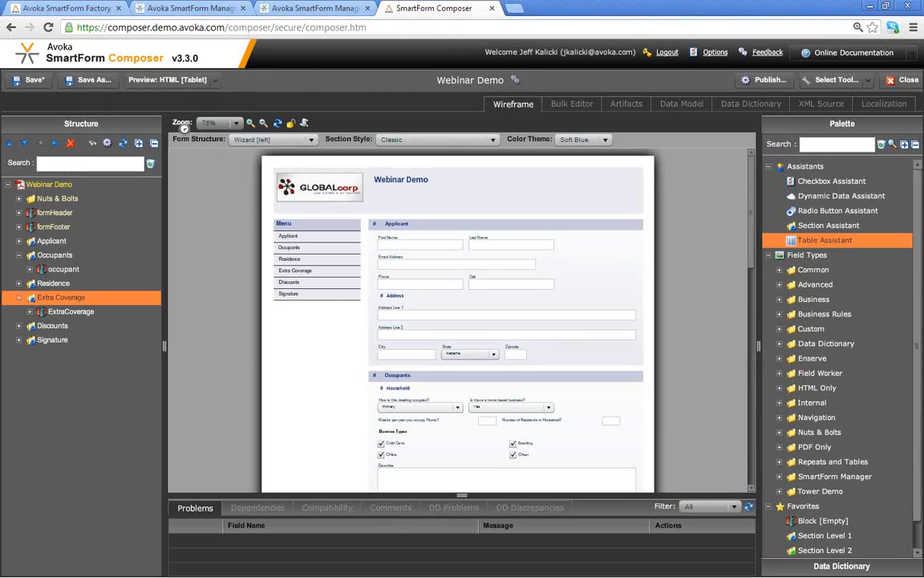
left_click(167, 80)
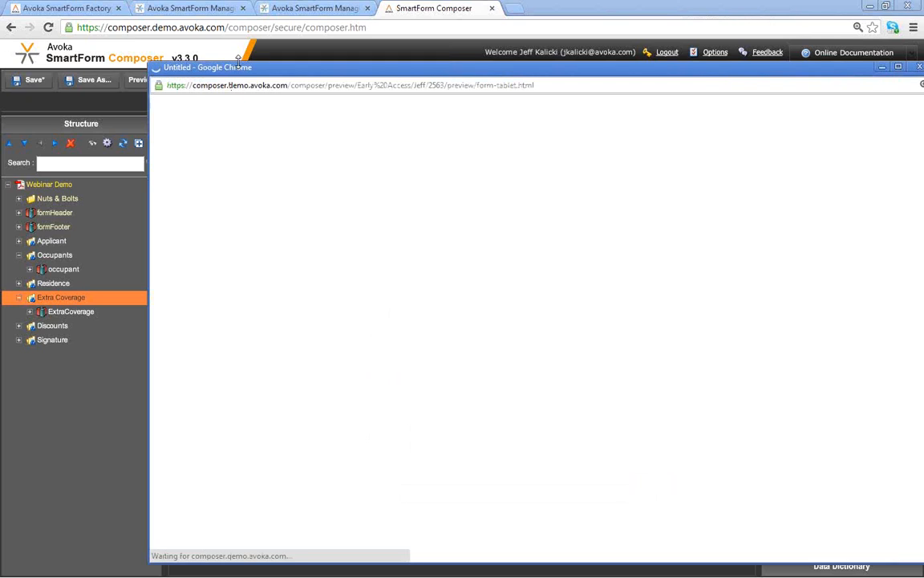
left_click_drag(243, 70, 179, 52)
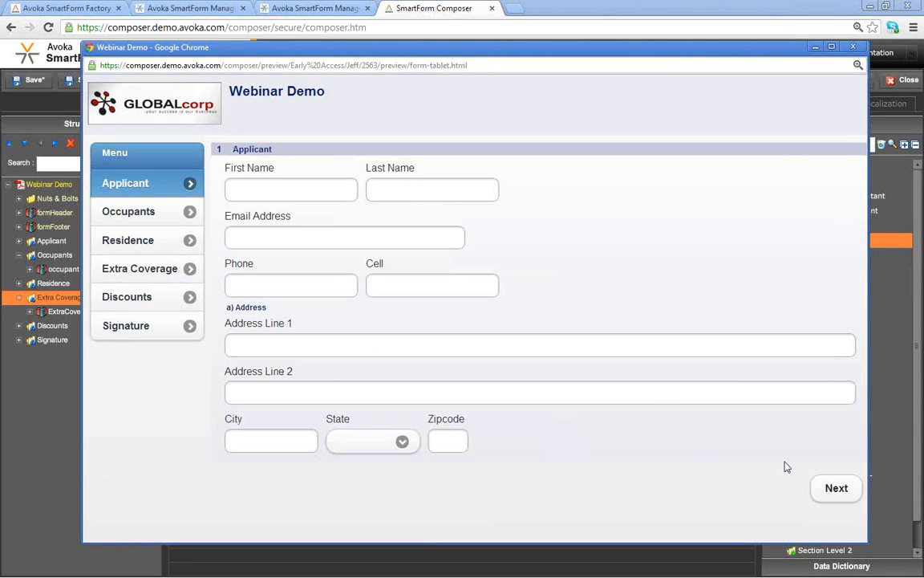
- Step through to Extra Coverage, add two rows, delete one, and close the tablet preview
left_click(830, 503)
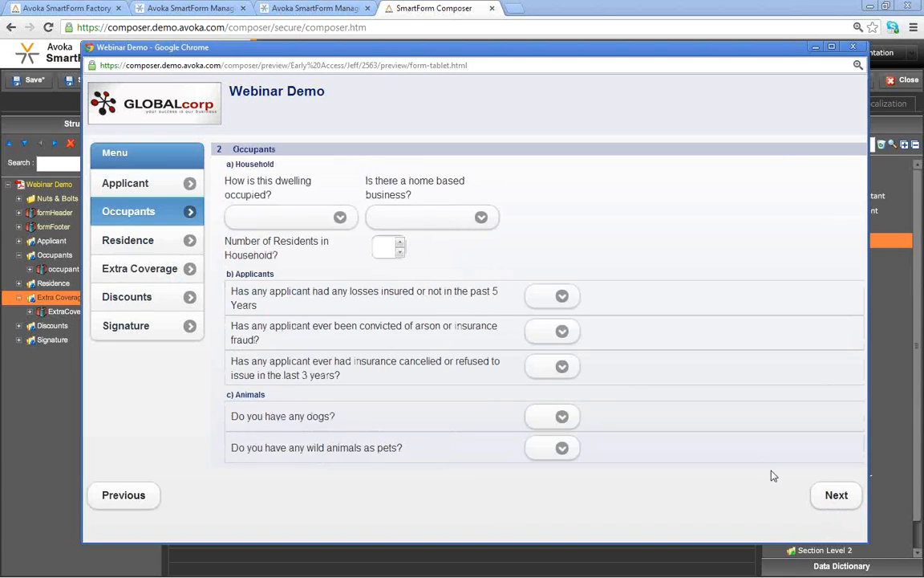
left_click(830, 506)
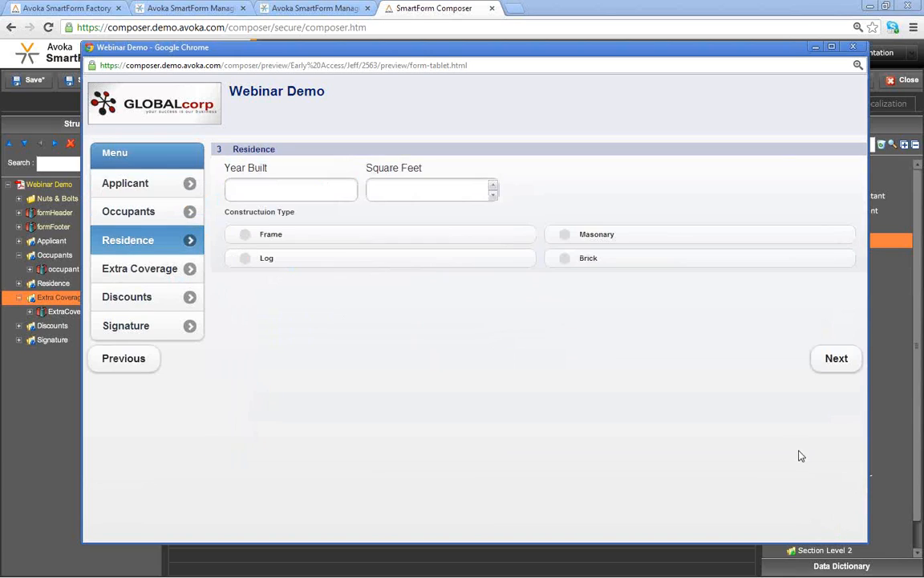
left_click(834, 359)
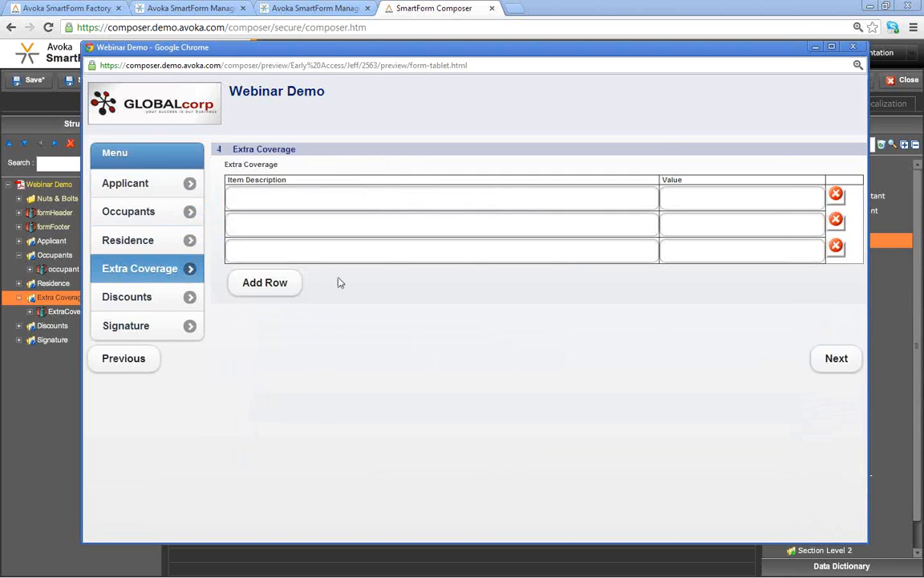
left_click(278, 287)
left_click(277, 317)
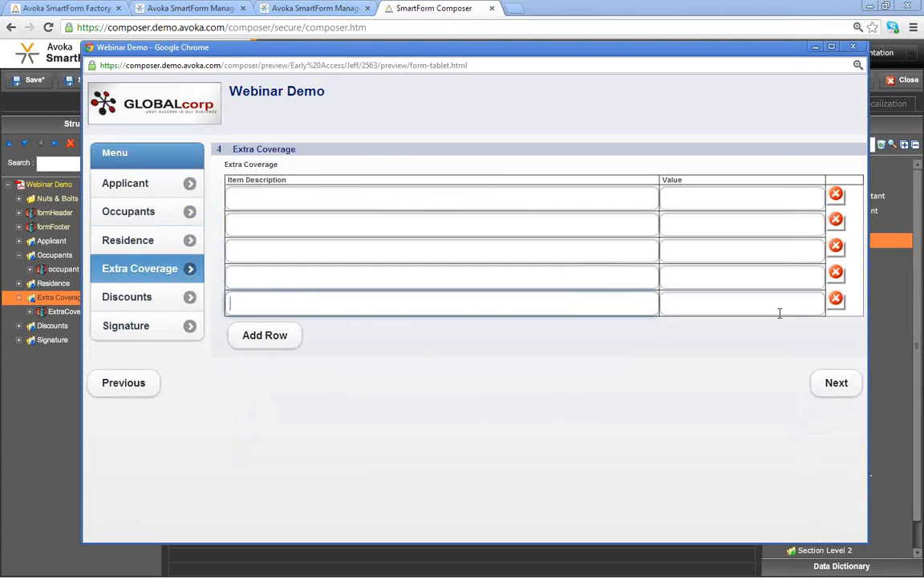
left_click(843, 283)
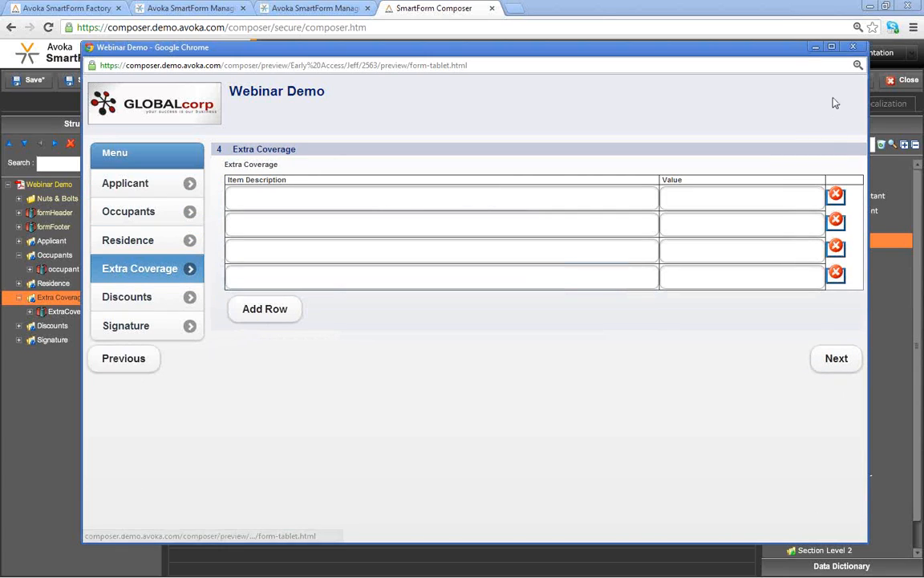
left_click(855, 48)
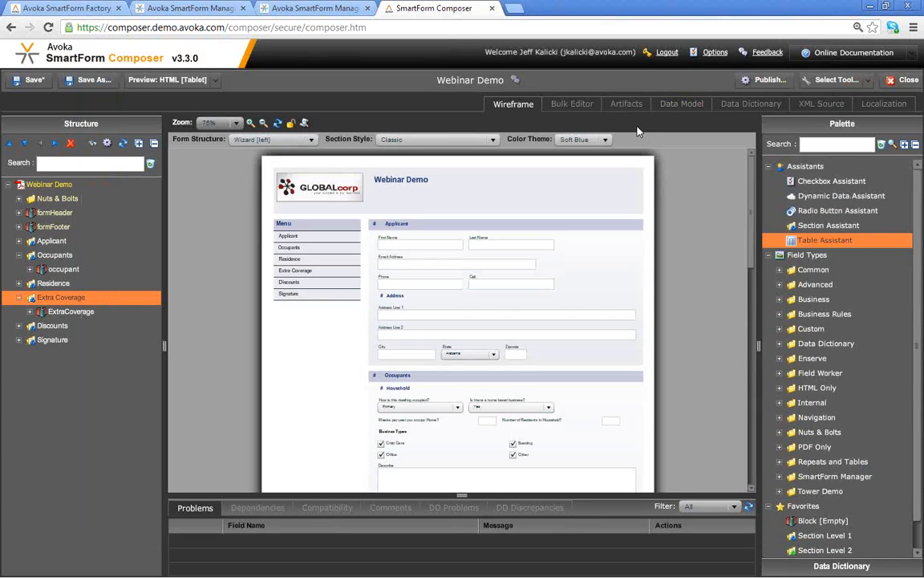
left_click(300, 193)
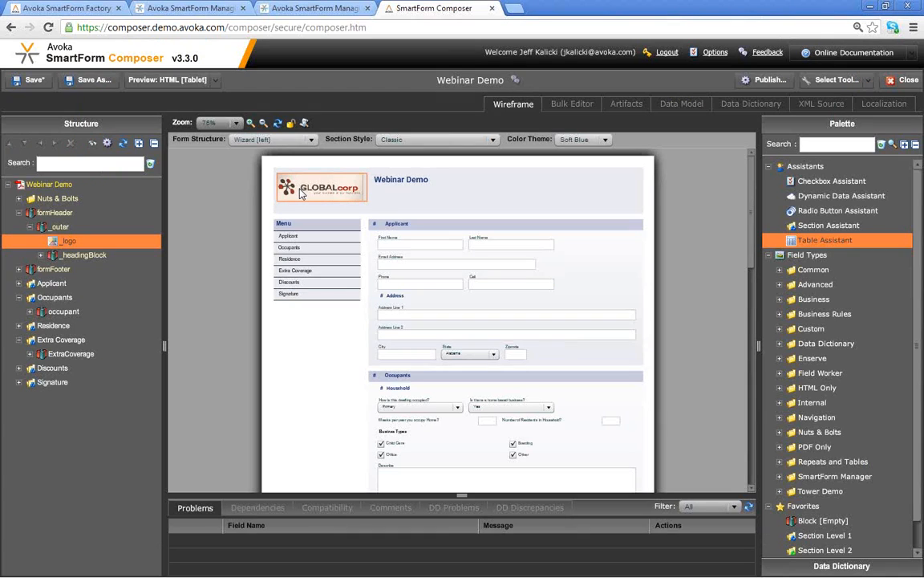
- Set the GLOBALcorp logo's visibility rule to Never Visible and save
double_click(303, 193)
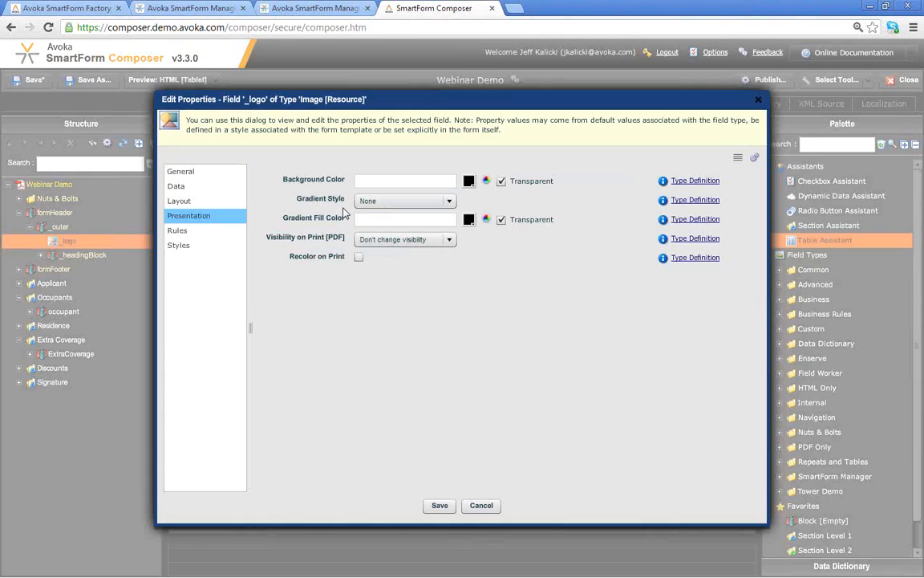
left_click(192, 231)
left_click(439, 183)
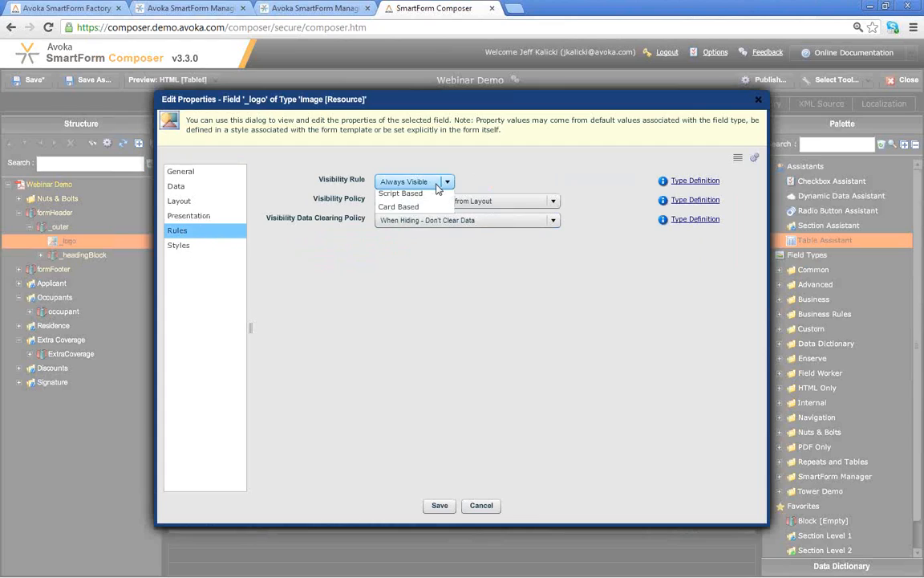
left_click(424, 212)
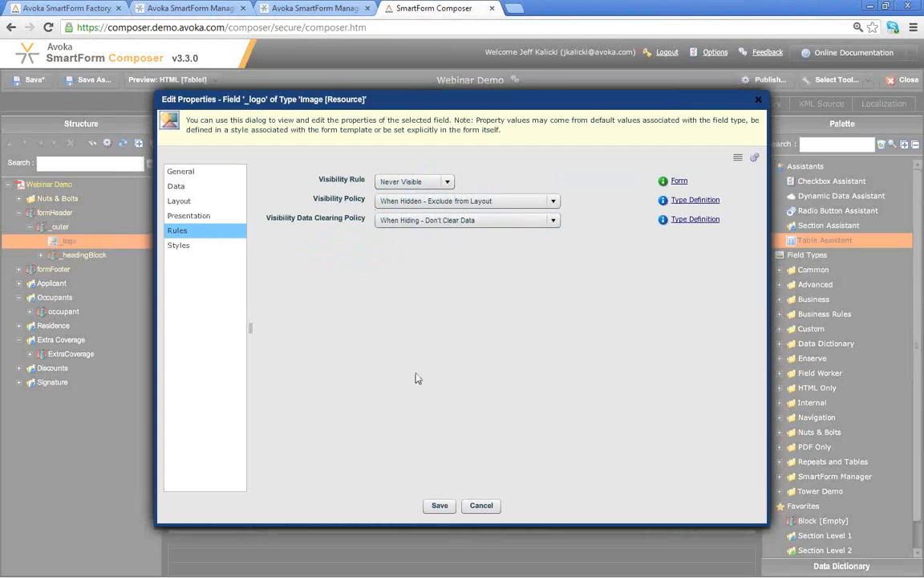
left_click(440, 507)
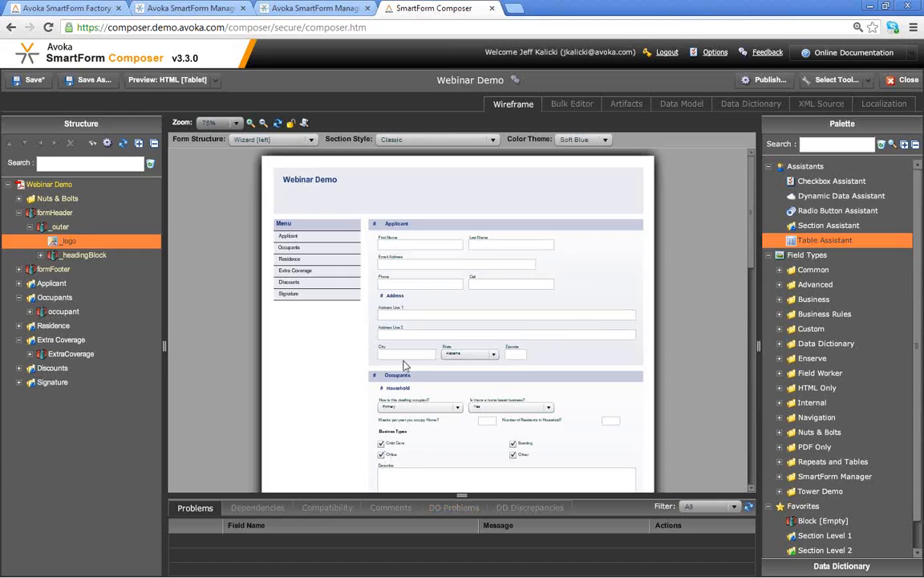
- Save and publish the form to Demo.avoka.com as HTML only, leaving out PDF [with PDF receipt]
left_click(761, 80)
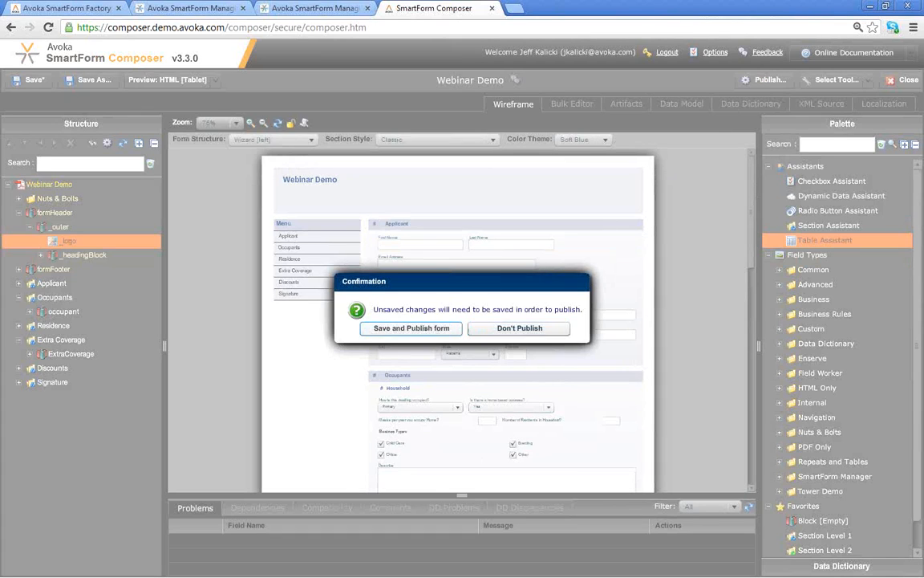
left_click(420, 328)
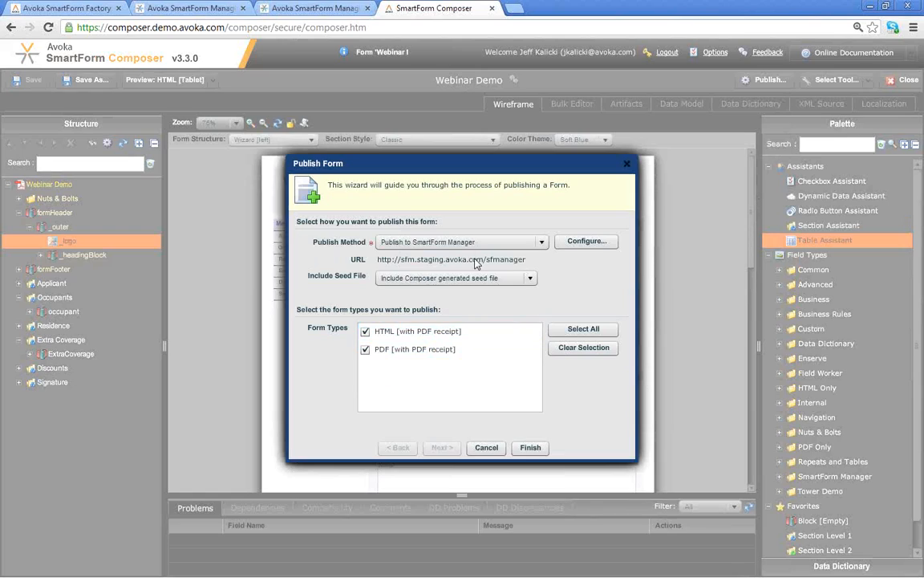
left_click(541, 241)
left_click(453, 309)
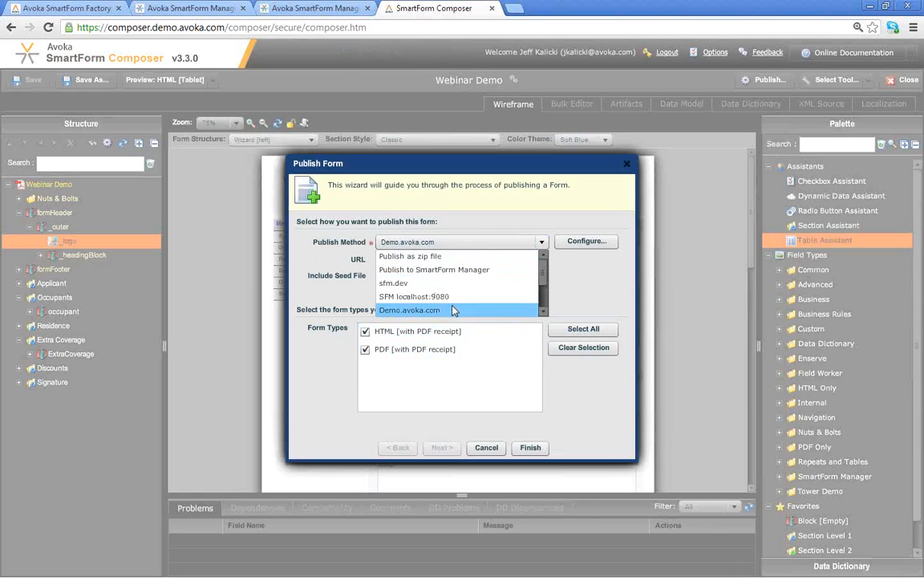
left_click(453, 310)
left_click(413, 350)
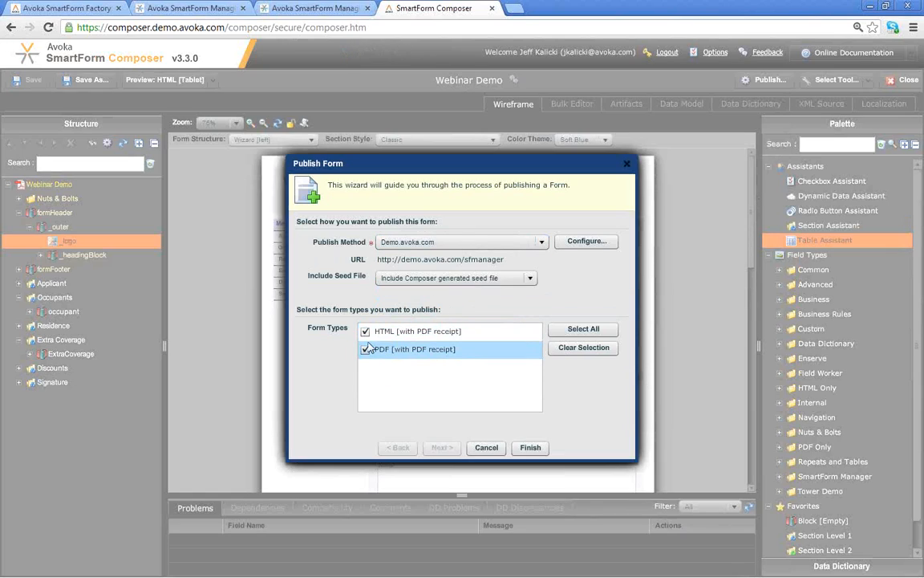
left_click(365, 349)
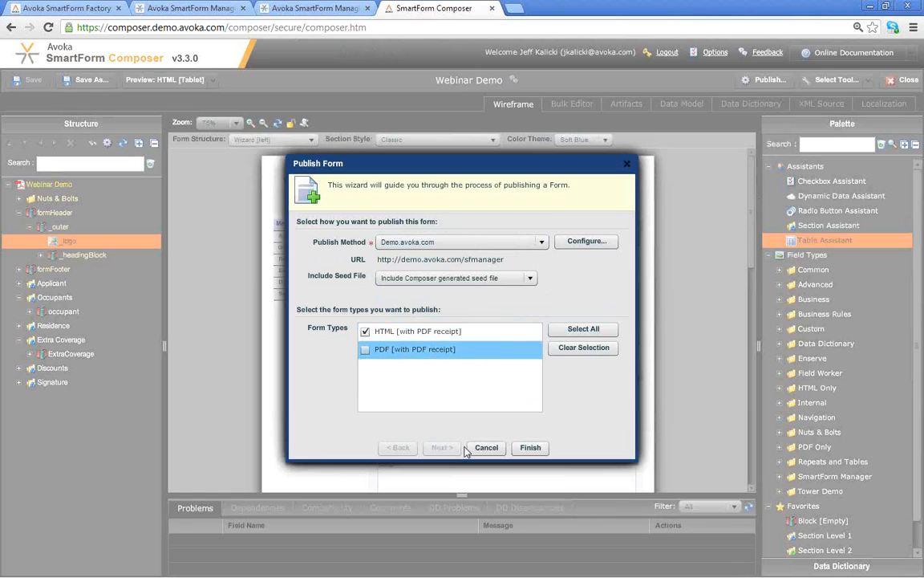
left_click(529, 449)
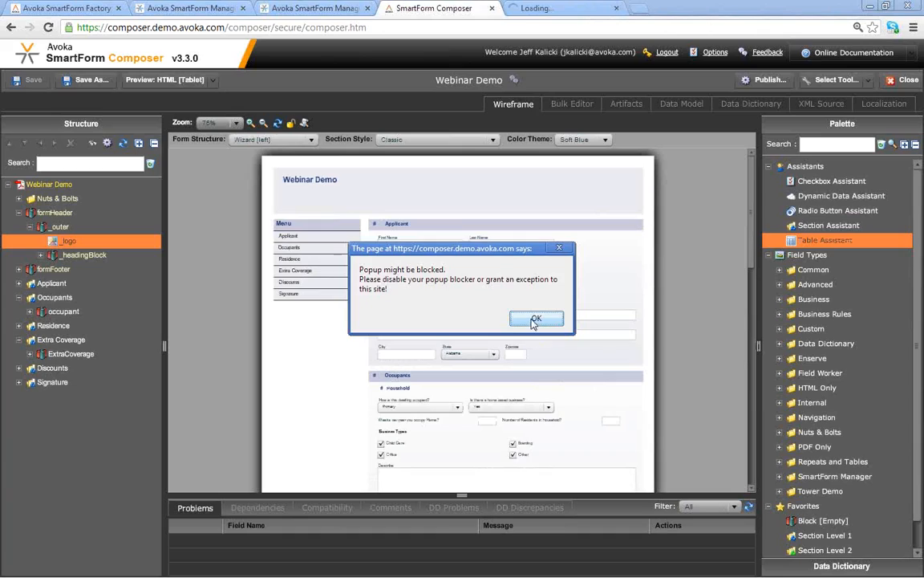
- Log in to SmartForm Manager in the new tab with the user's login name and password
left_click(536, 318)
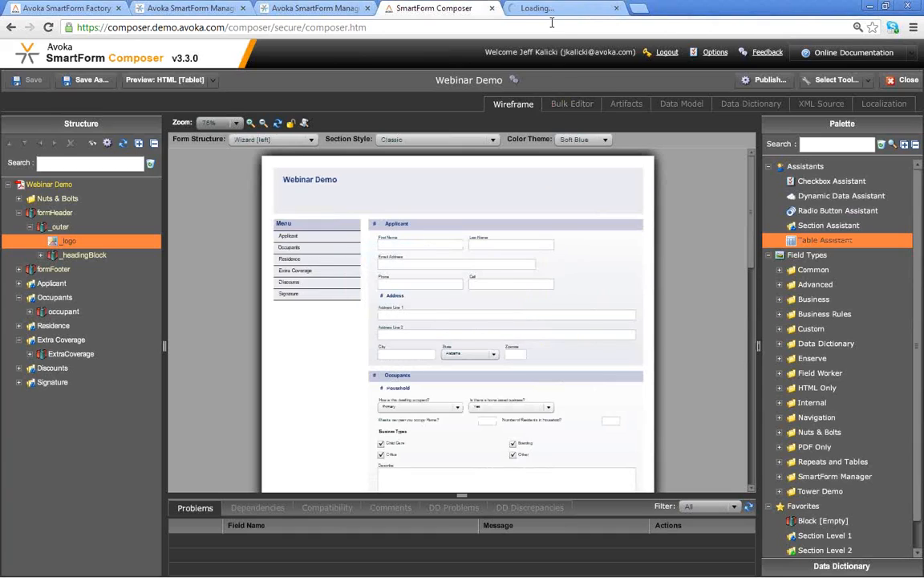
left_click(528, 9)
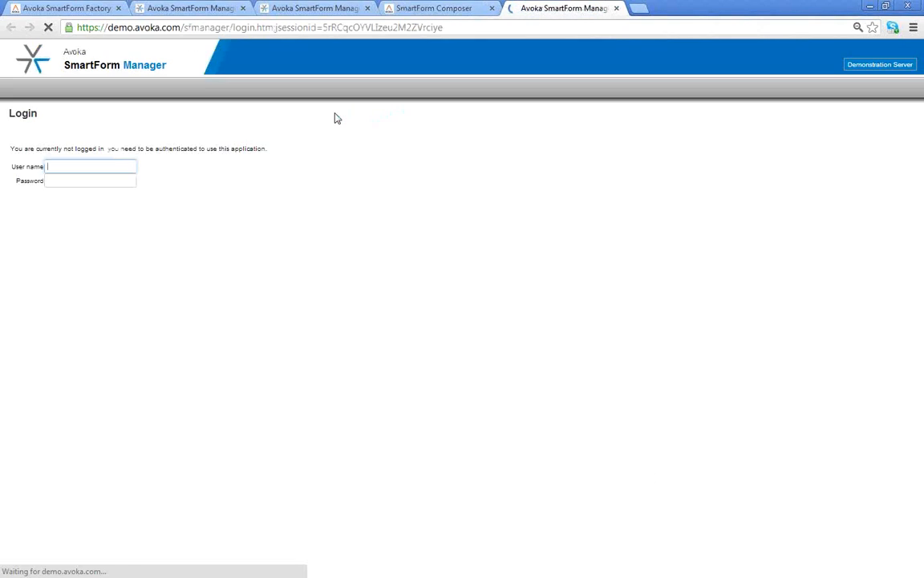
key("Tab")
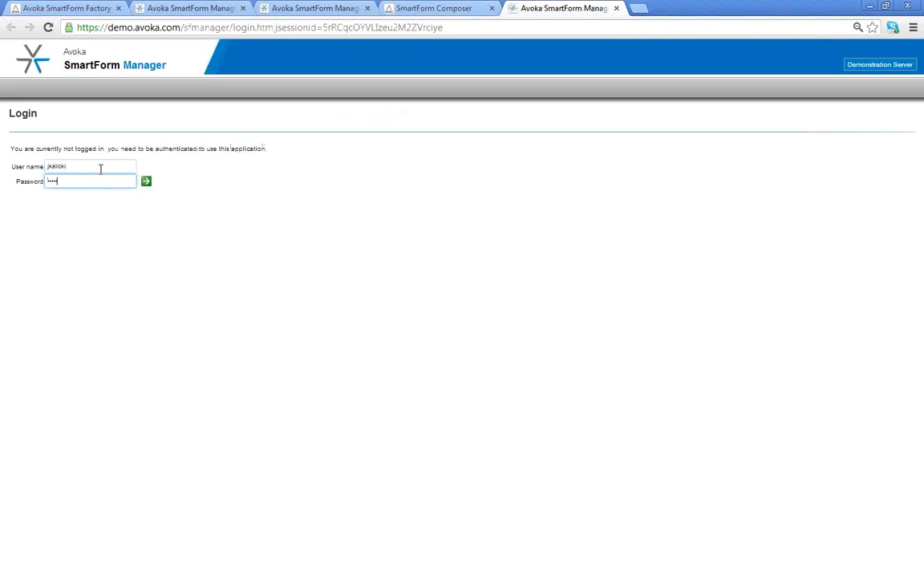
key("Return")
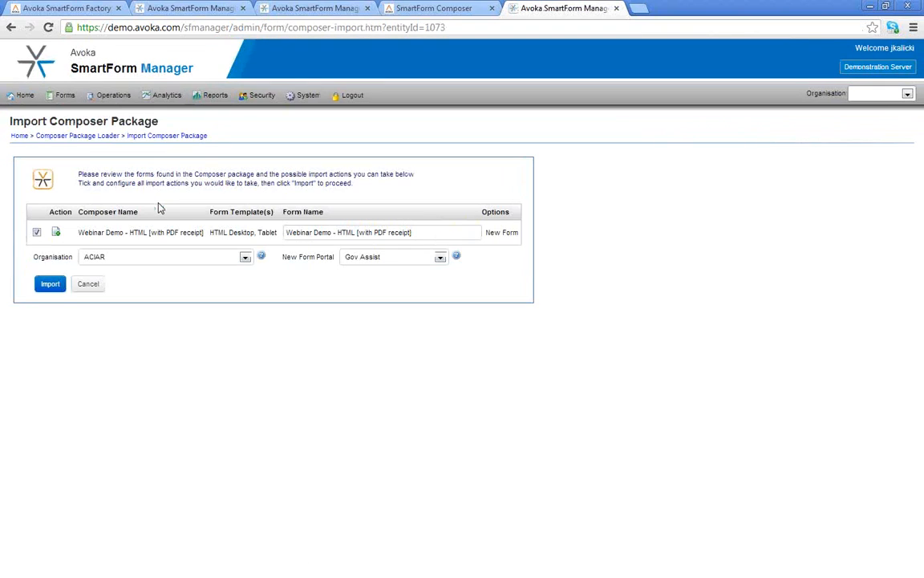
key("ctrl+plus")
key("ctrl+plus")
- Choose FinanceCorp as organisation and Finance Corporation as the form portal
left_click(169, 305)
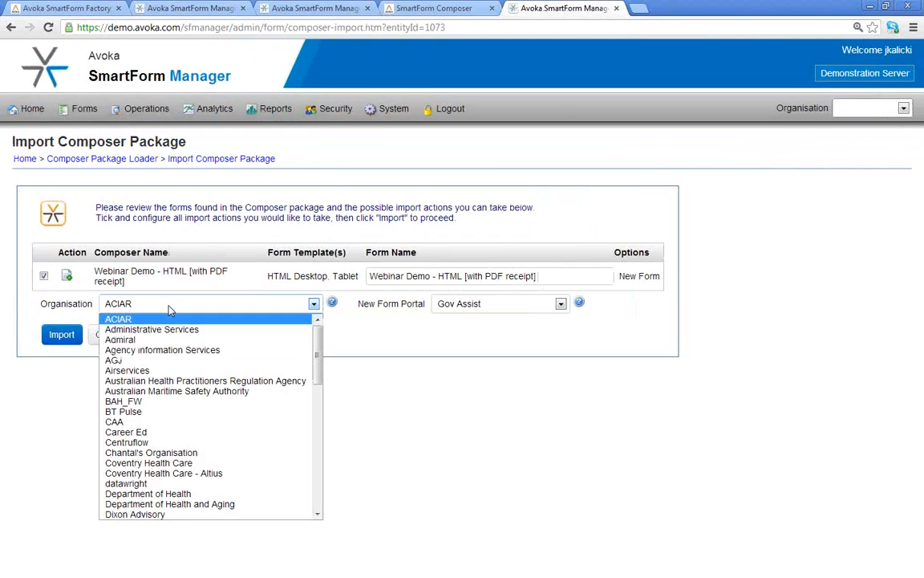
key("f")
key("Return")
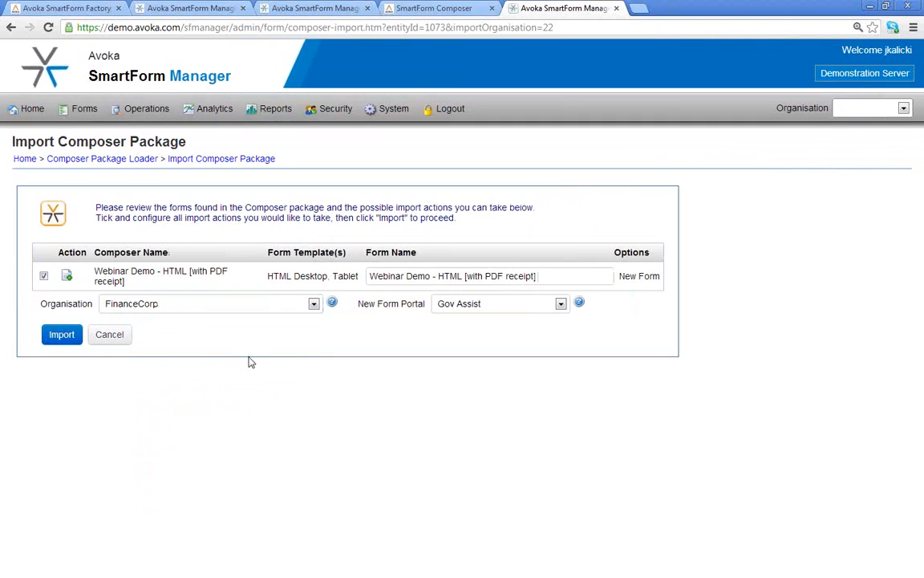
left_click(560, 305)
key("Up")
key("Return")
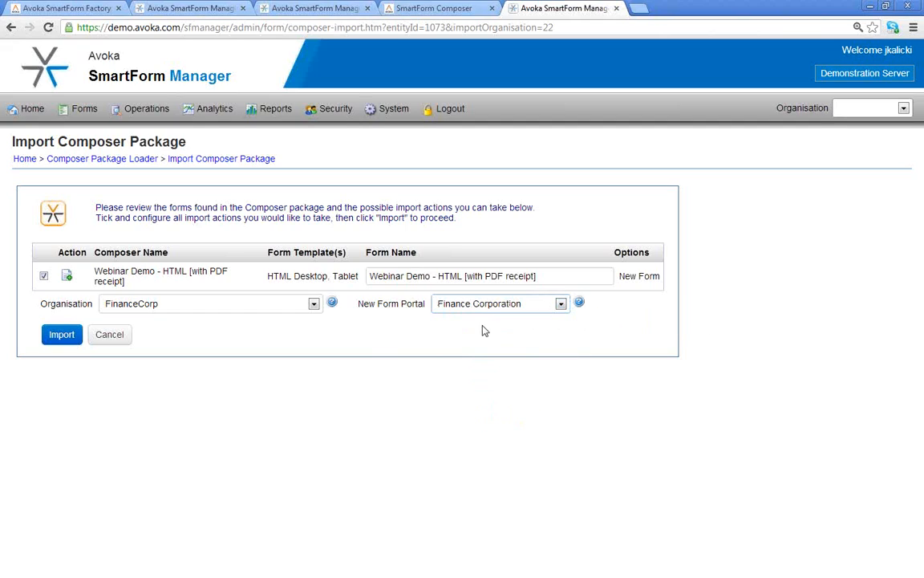
- Trim the Form Name to 'Webinar Demo - Insurance' and import the package
left_click(563, 276)
left_click_drag(563, 276, 438, 276)
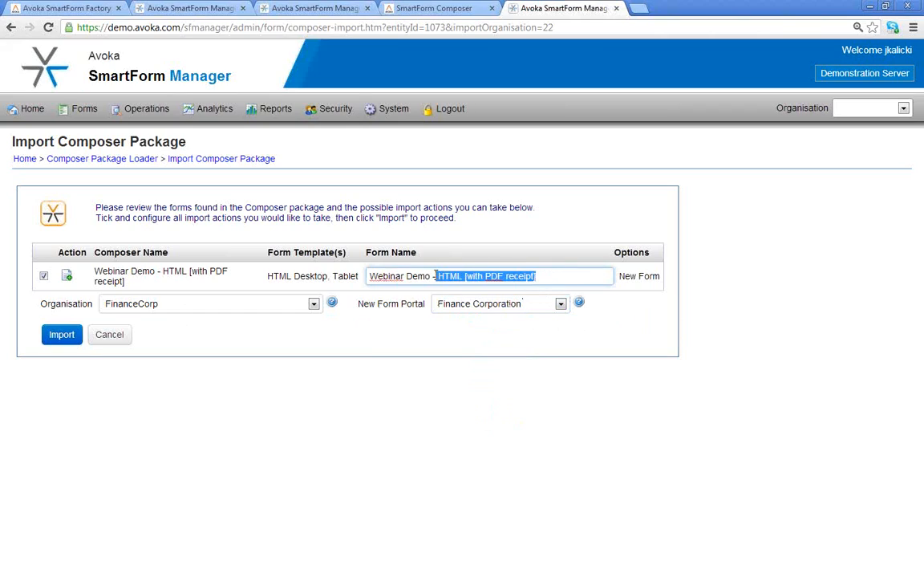
key("BackSpace")
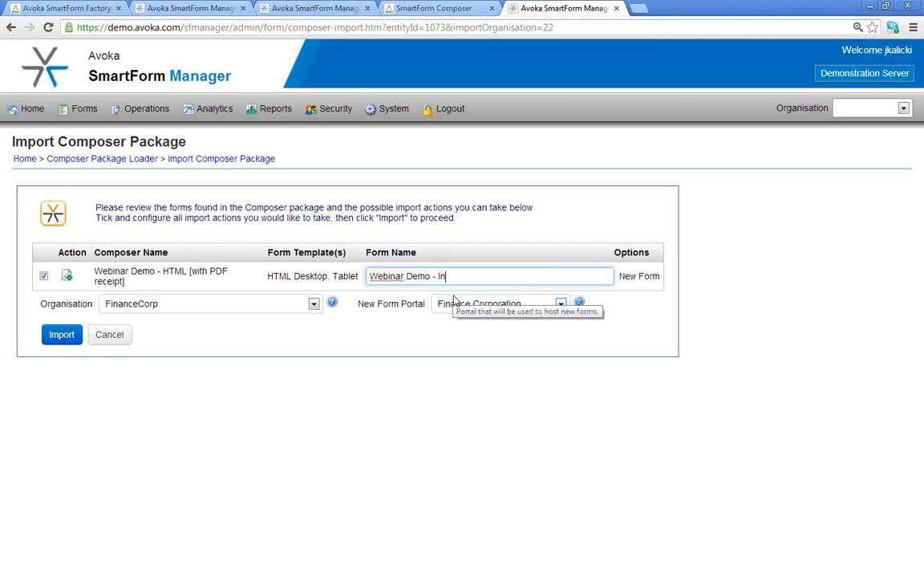
type("rance")
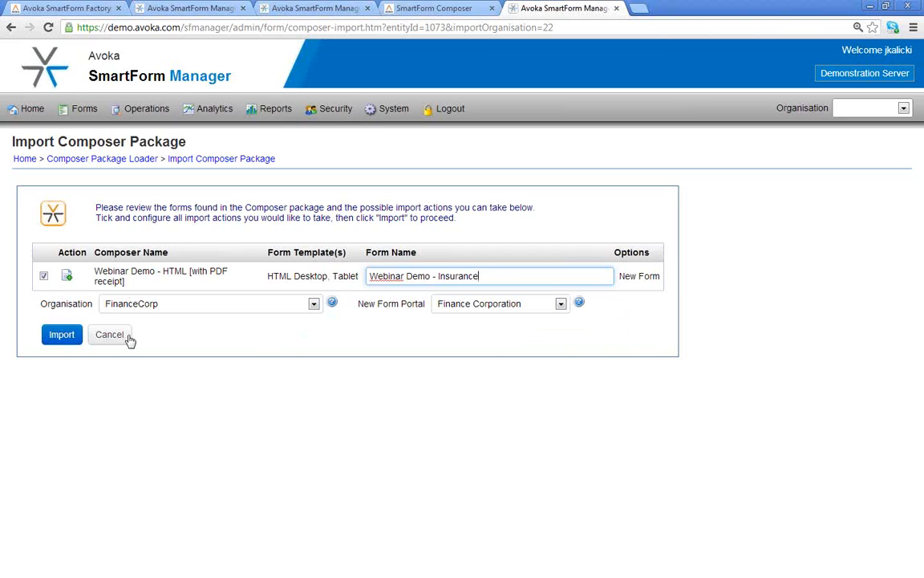
left_click(57, 339)
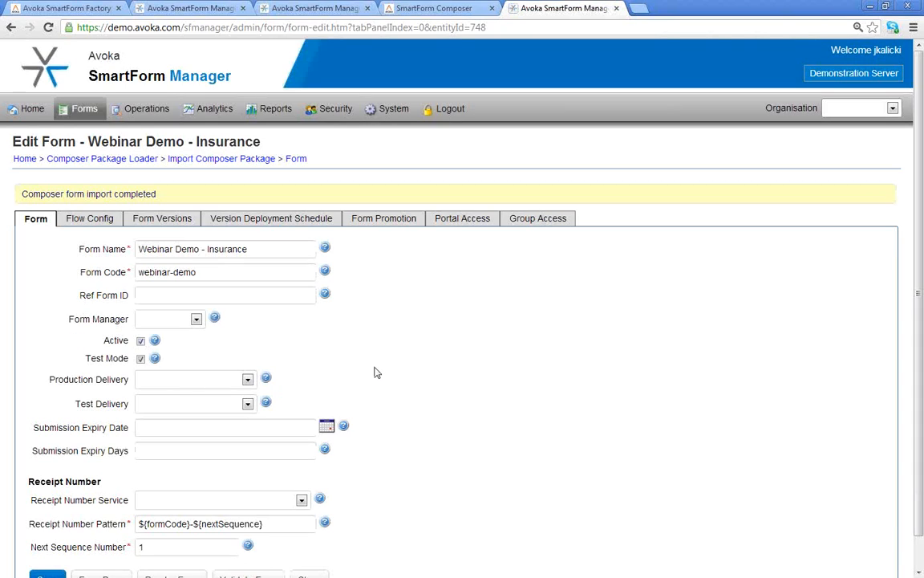
- Review the form's promotion record without changes and return to the Form tab
scroll(374, 372, "down", 1)
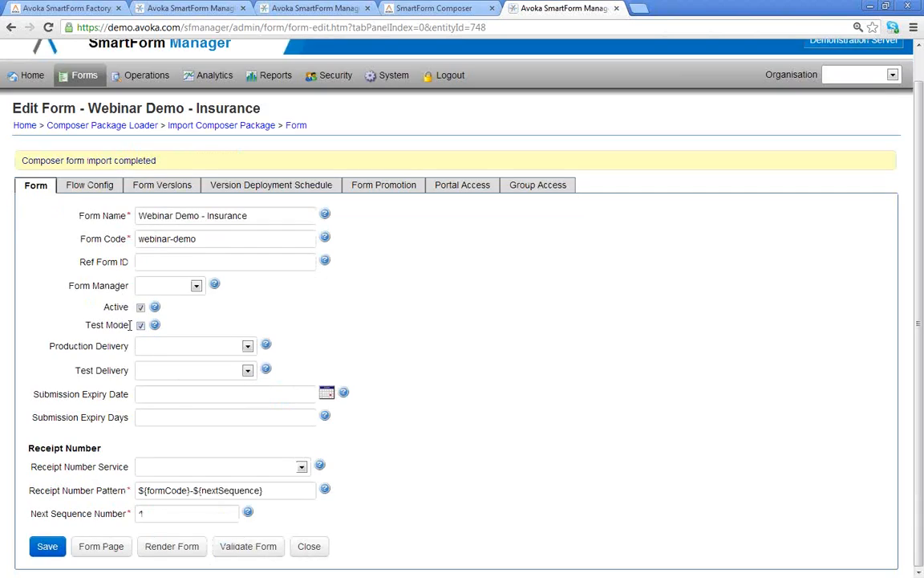
left_click(405, 189)
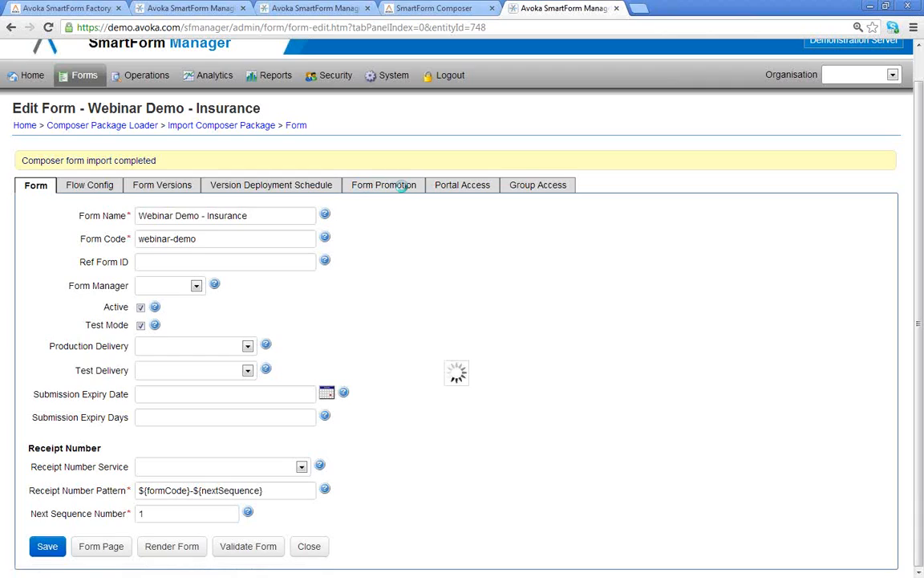
left_click(391, 247)
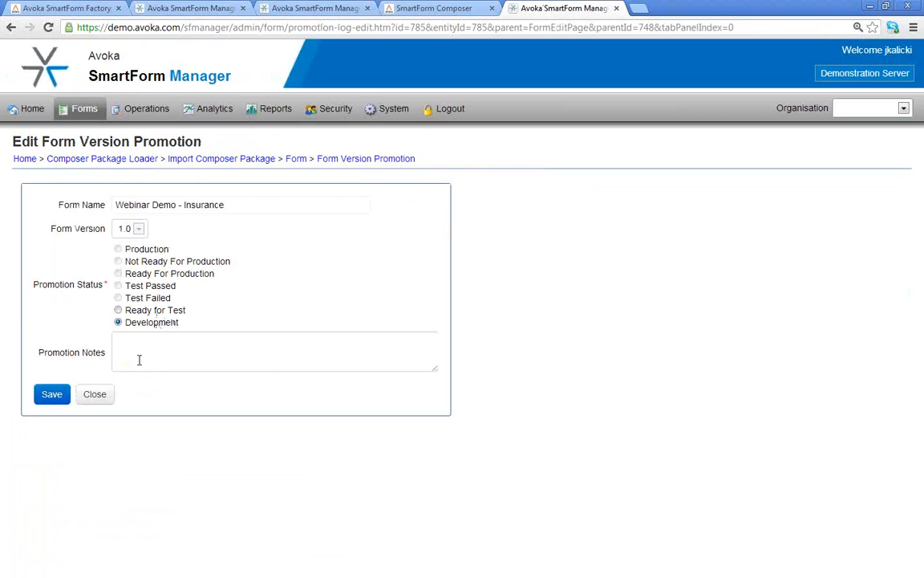
left_click(94, 394)
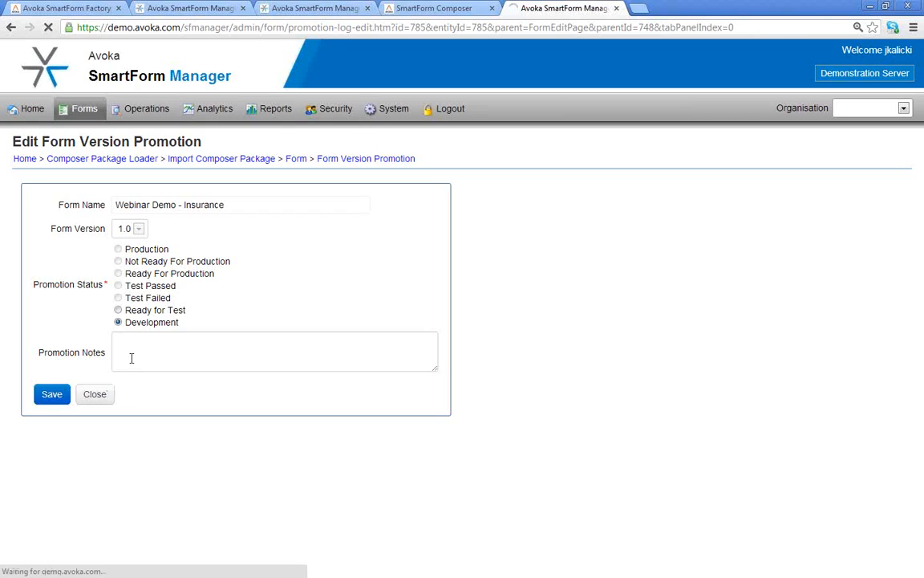
left_click(36, 191)
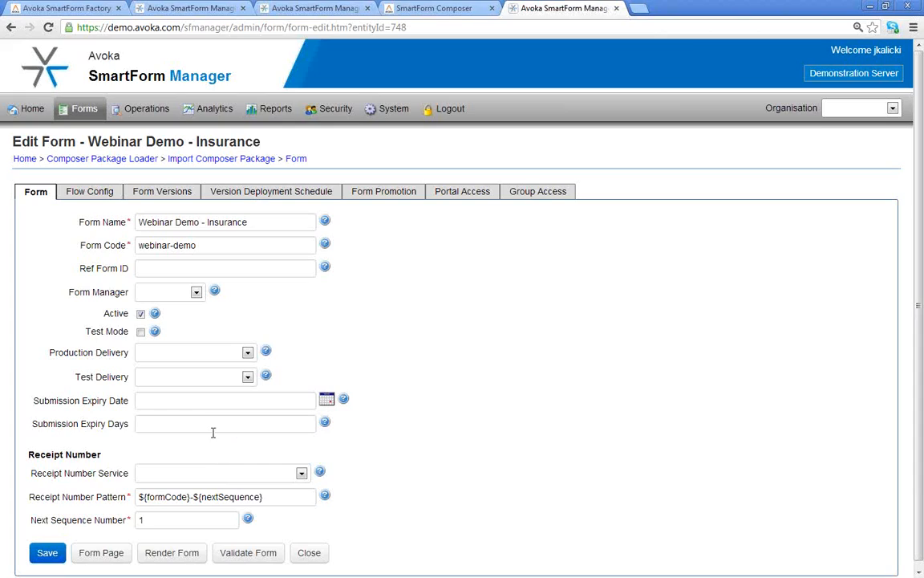
- Set Production Delivery to Review and Approval and save the form
left_click(248, 353)
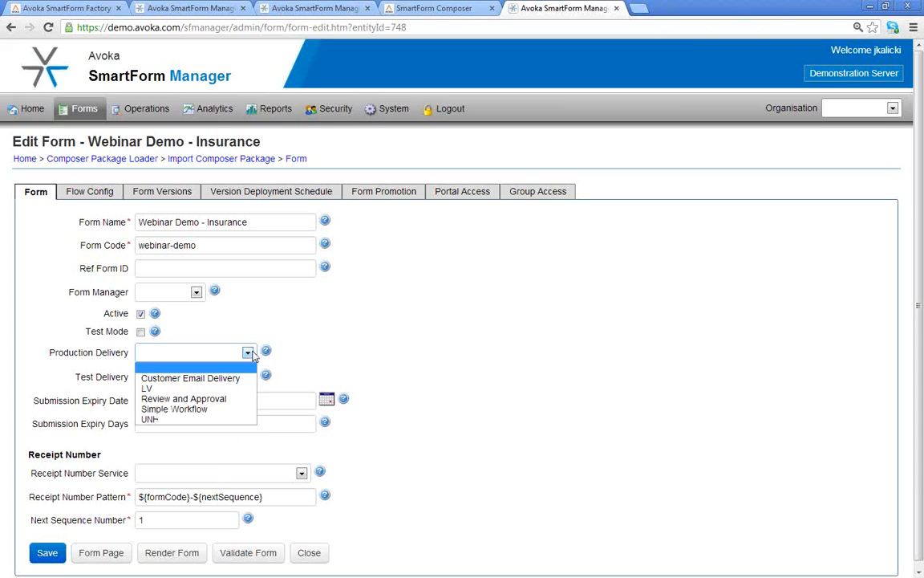
left_click(183, 399)
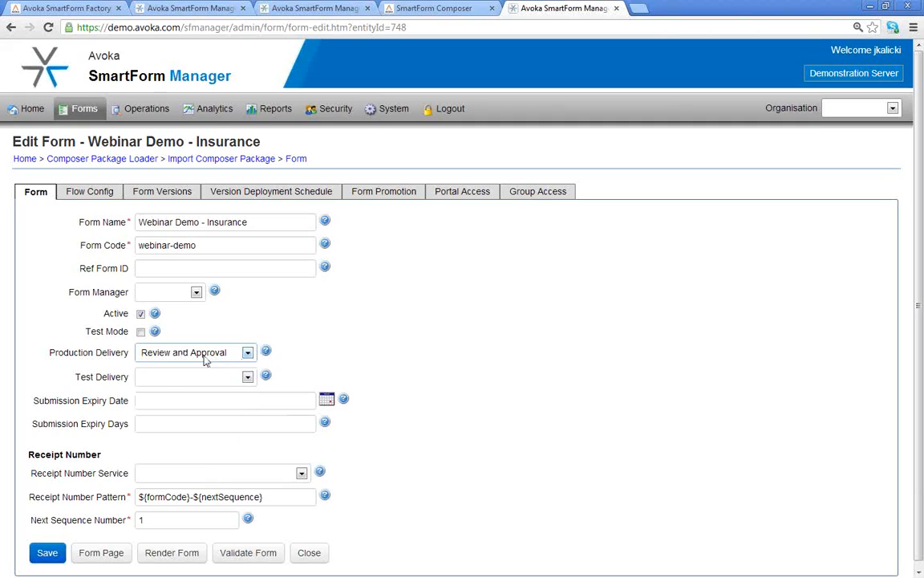
left_click(47, 558)
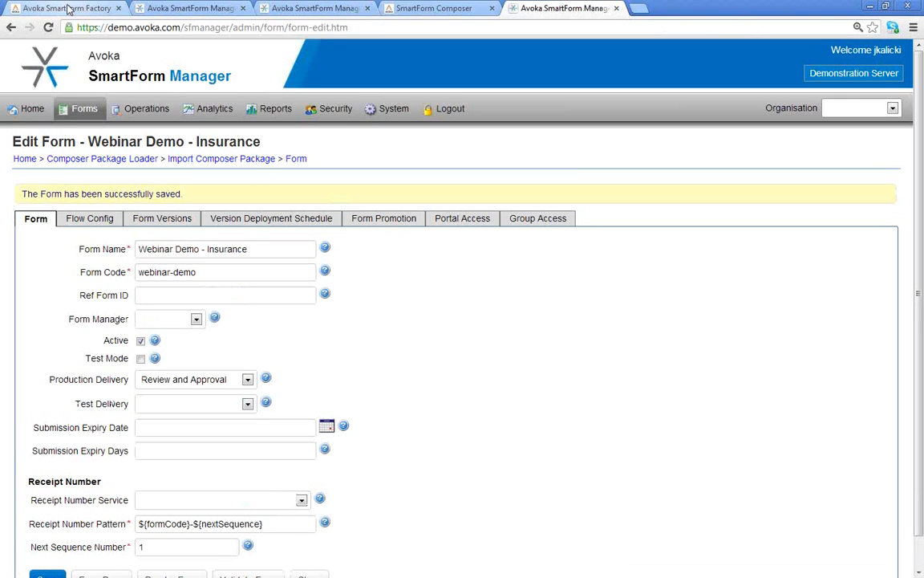
- Open the Finance Self Service Portal and sign in with the login name and password
left_click(69, 9)
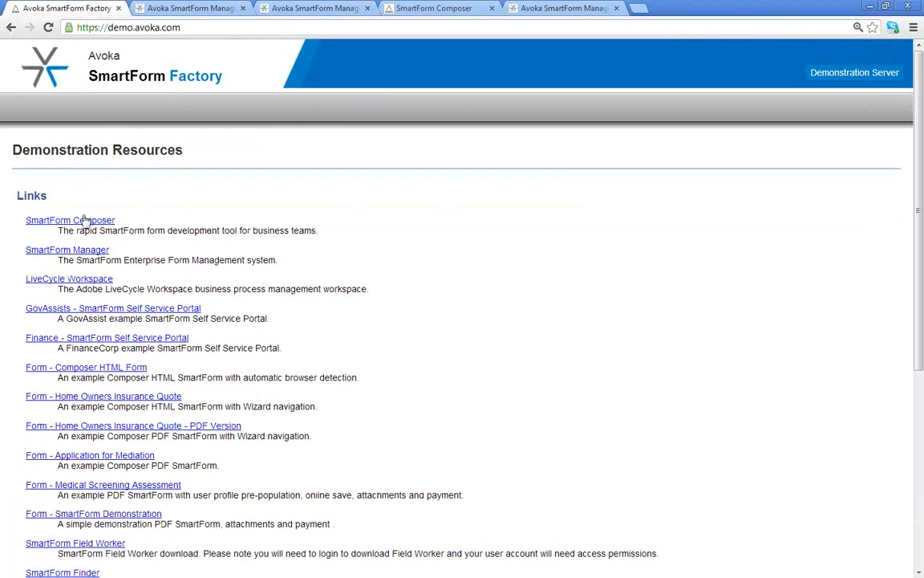
left_click(67, 339)
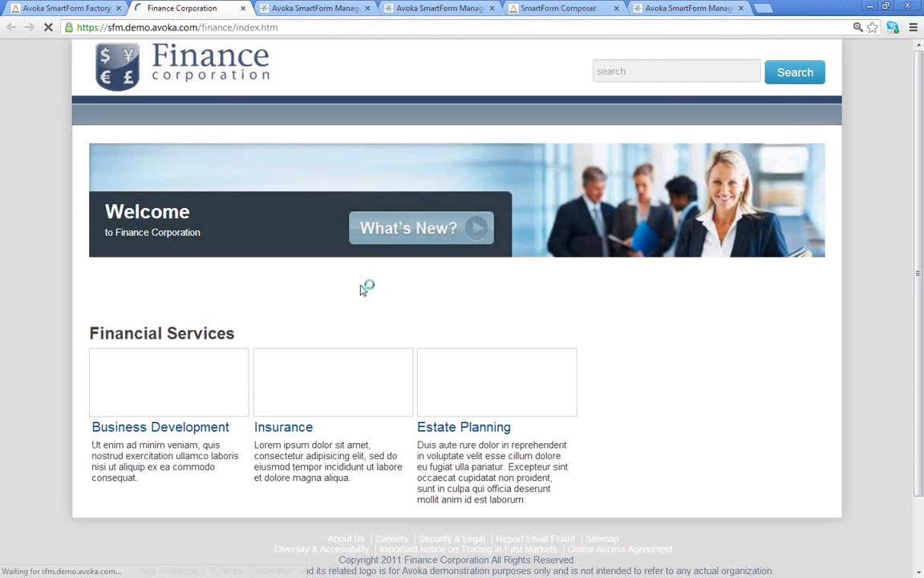
left_click(390, 233)
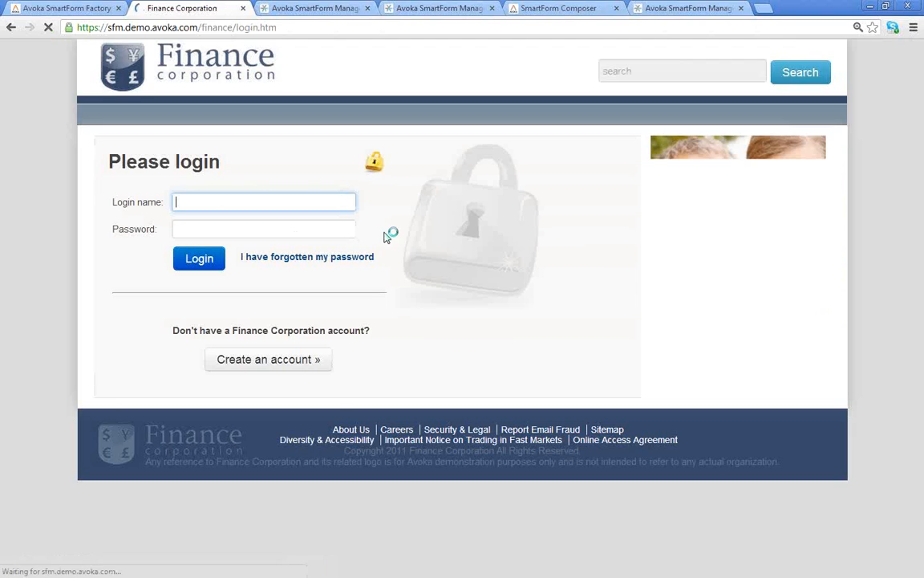
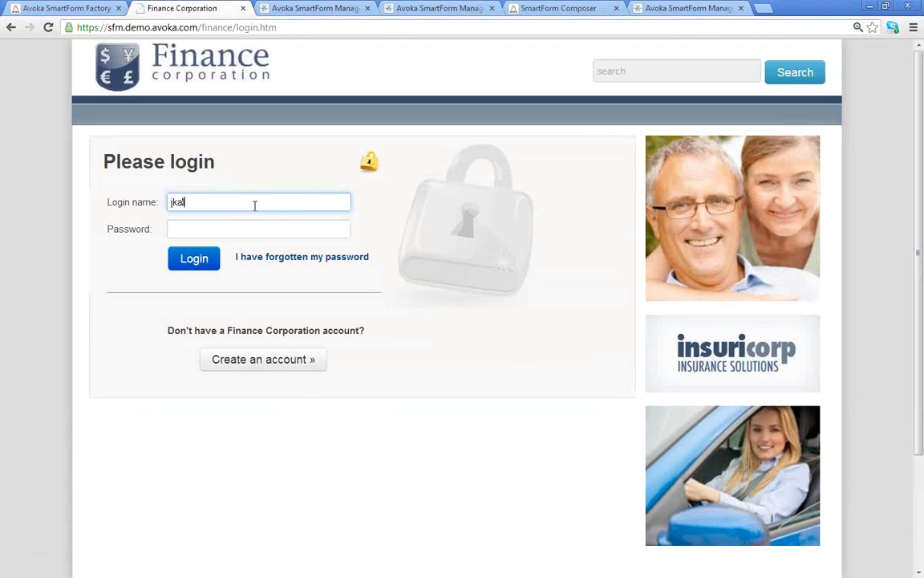
key("Tab")
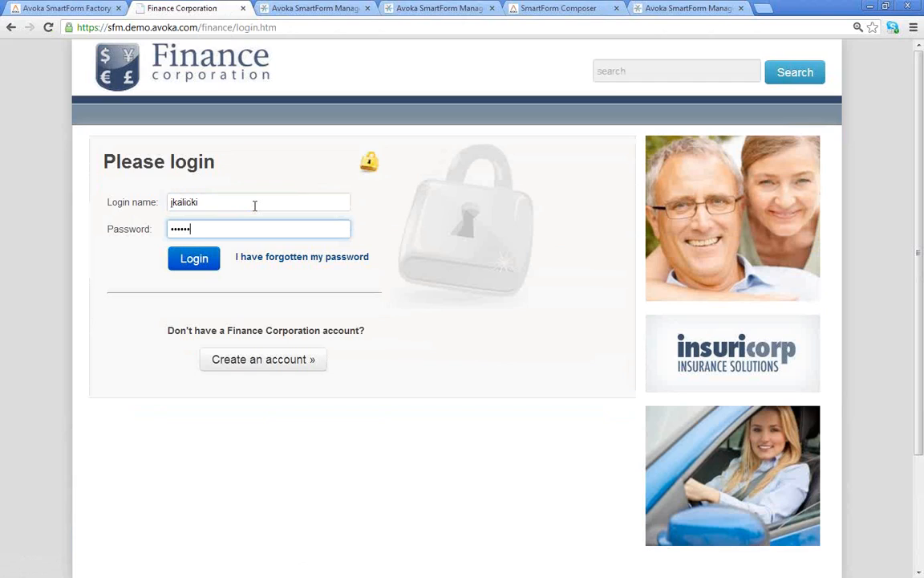
key("Return")
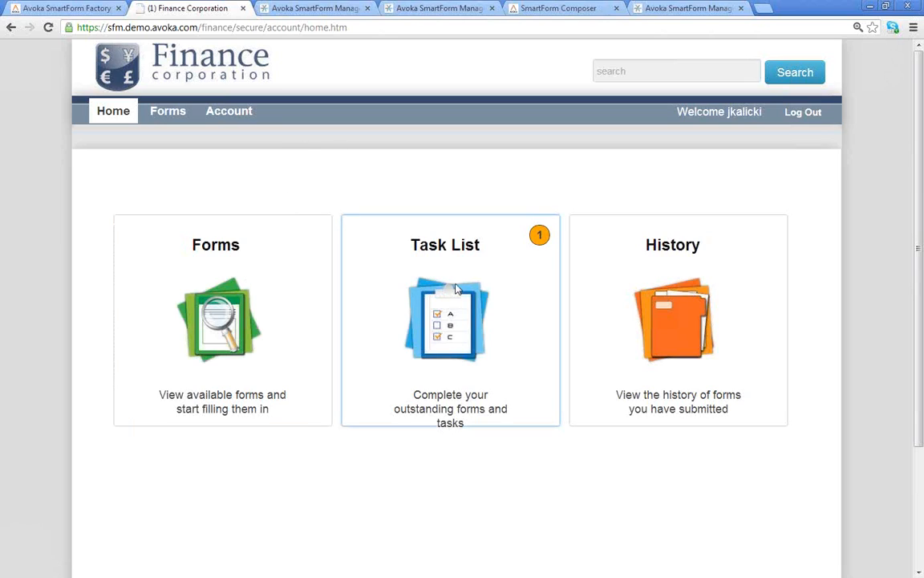
- Start a new blank Webinar Demo - Insurance form from the portal's Forms list
left_click(198, 302)
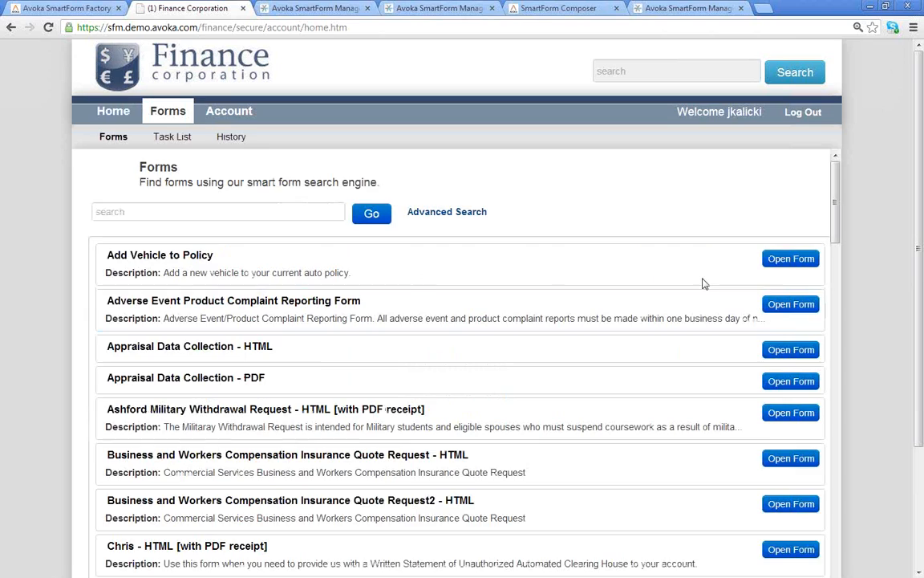
left_click_drag(837, 246, 835, 554)
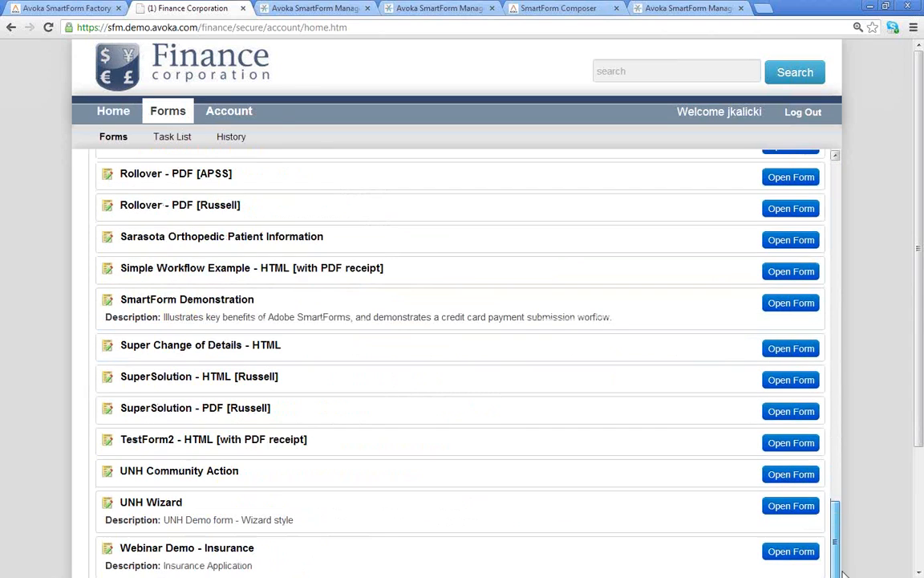
left_click(787, 555)
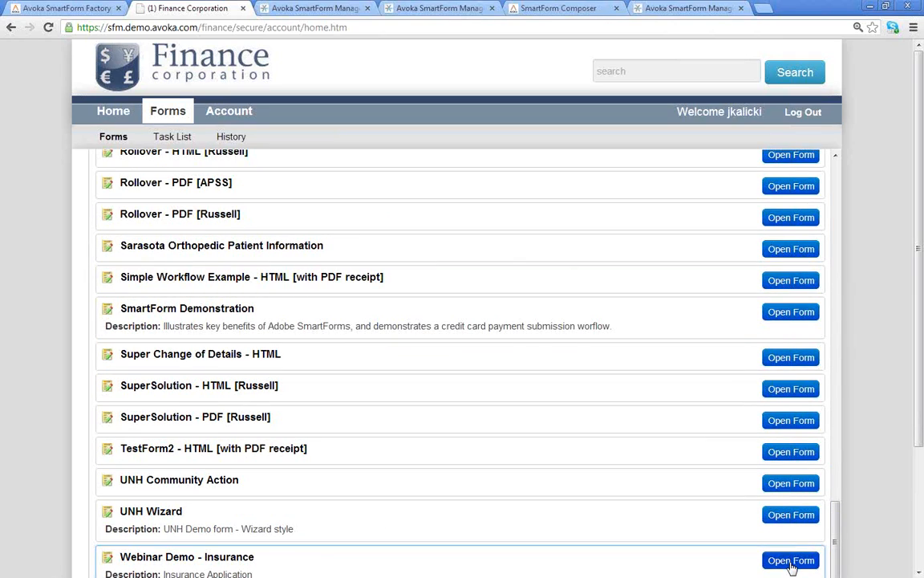
left_click(791, 561)
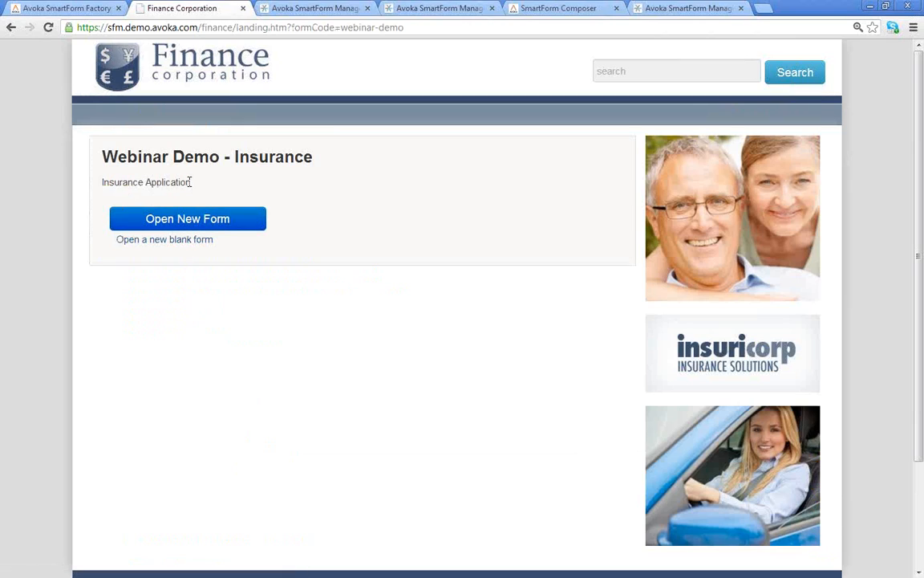
left_click_drag(191, 183, 105, 182)
left_click(184, 219)
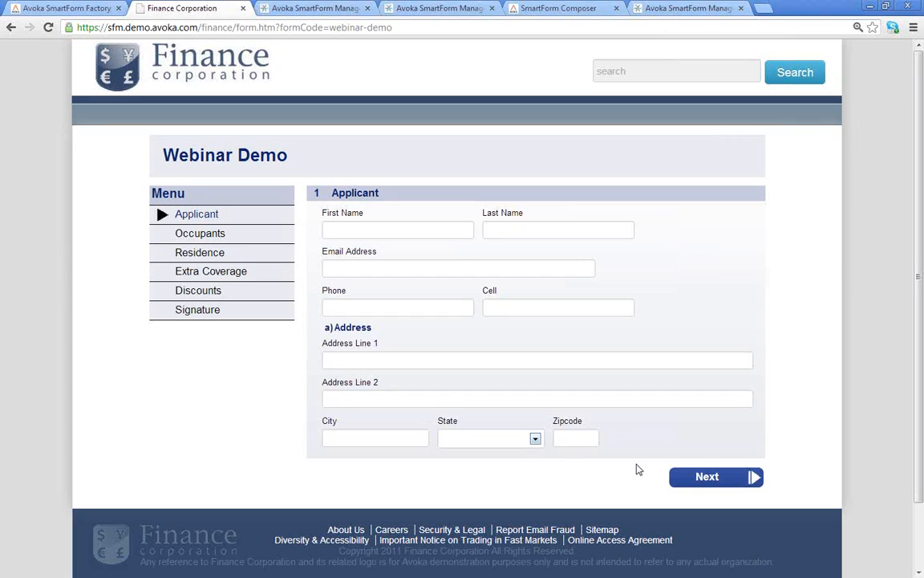
- Advance through Occupants and Residence to Extra Coverage, add two table rows, and return home
left_click(706, 478)
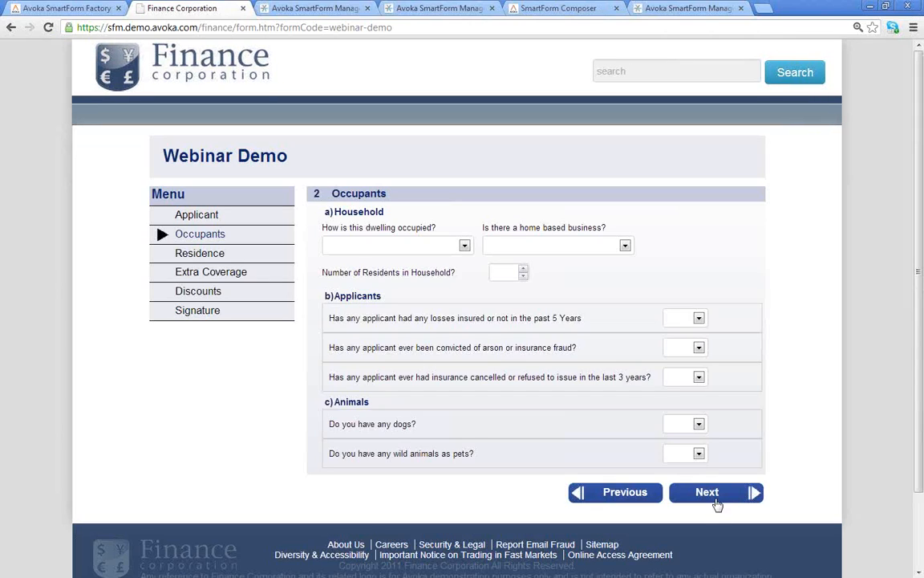
left_click(715, 499)
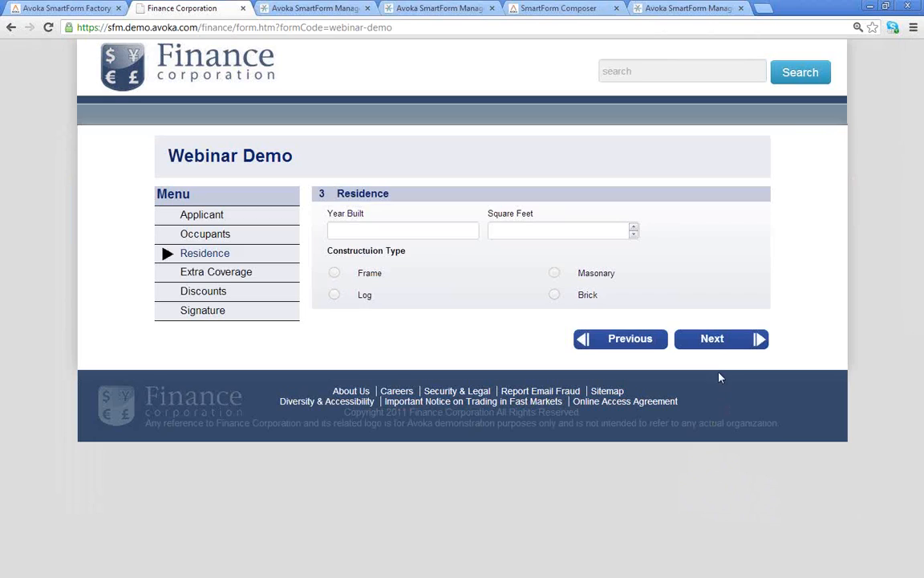
left_click(718, 345)
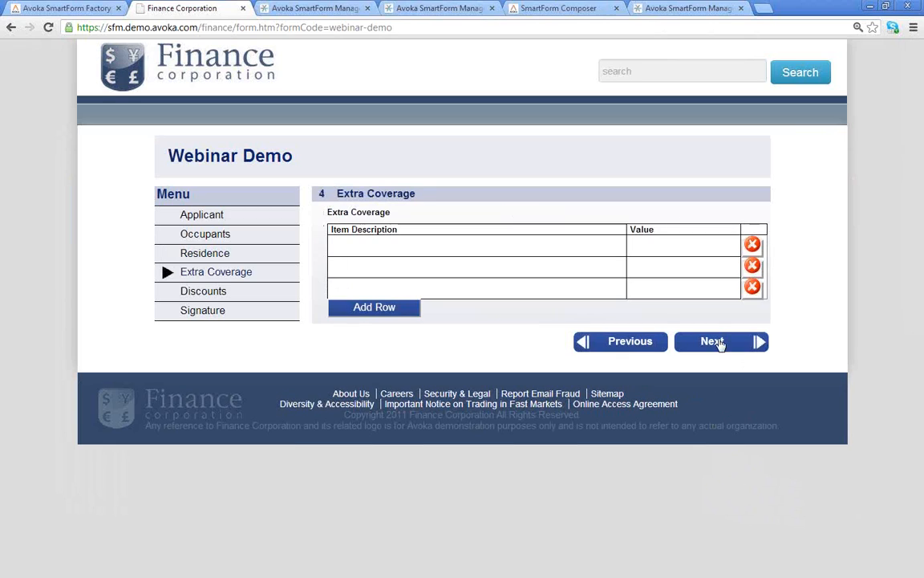
left_click(365, 307)
left_click(368, 326)
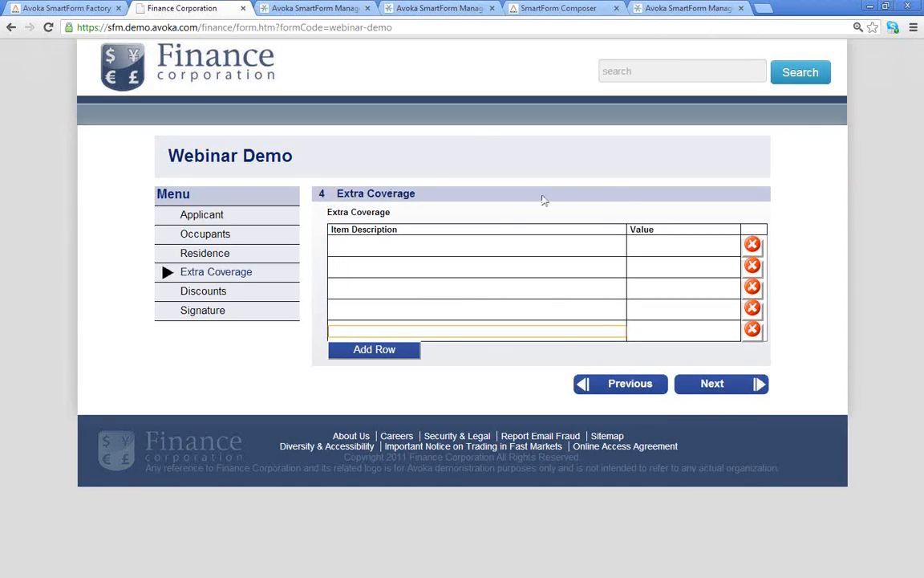
left_click(180, 95)
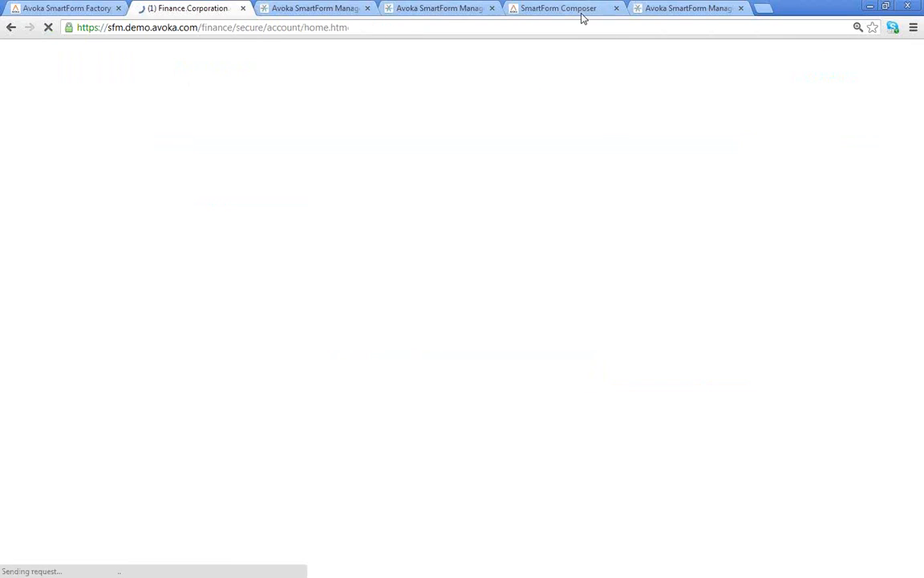
- Back in the designer, add an SFM Submission Block named sub1 to the Signature section
left_click(576, 10)
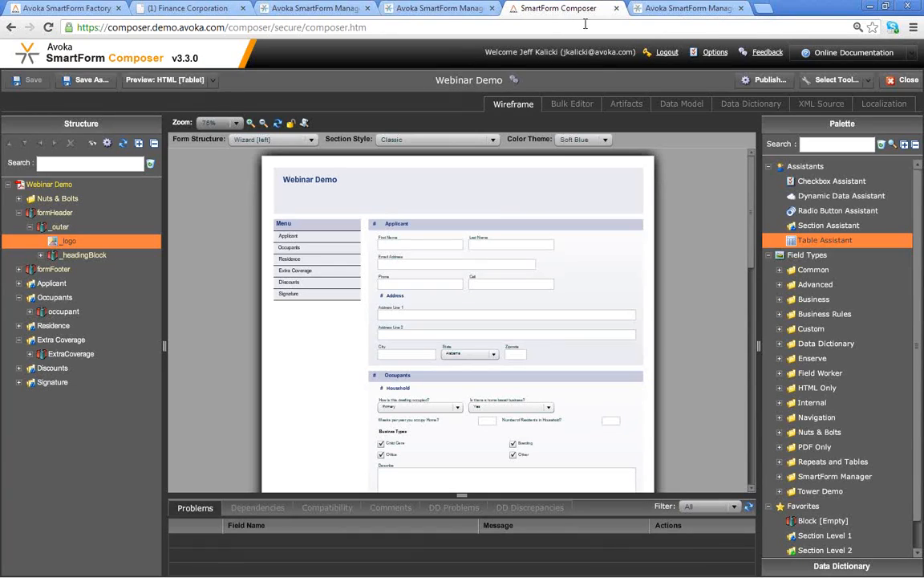
left_click(833, 145)
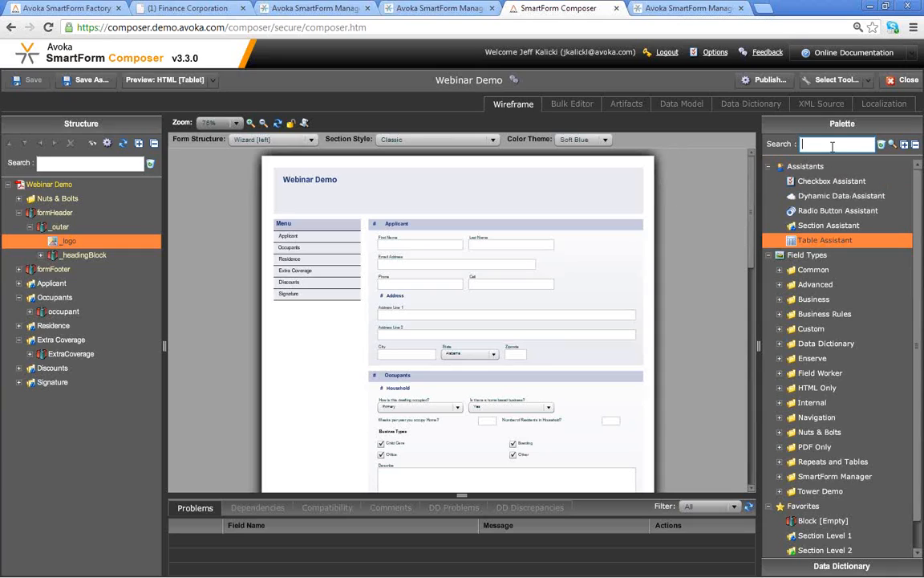
type("sub")
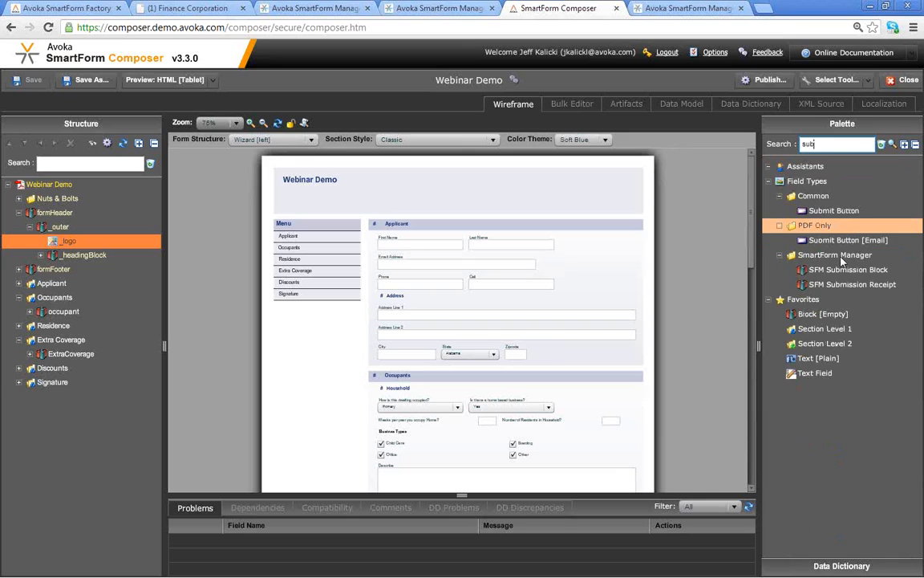
mouse_move(848, 274)
left_mouse_down()
mouse_move(77, 309)
mouse_move(81, 389)
left_mouse_up()
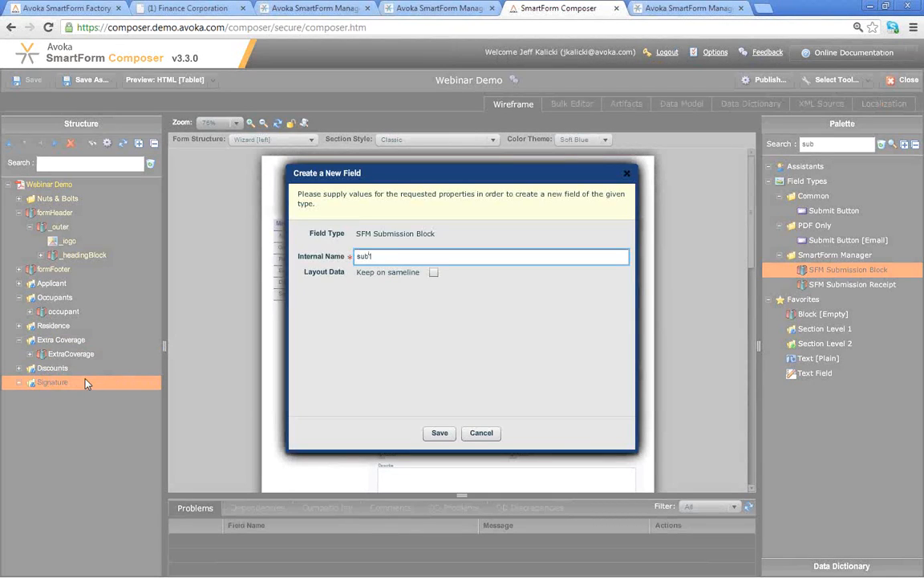
type("sub1")
left_click(439, 432)
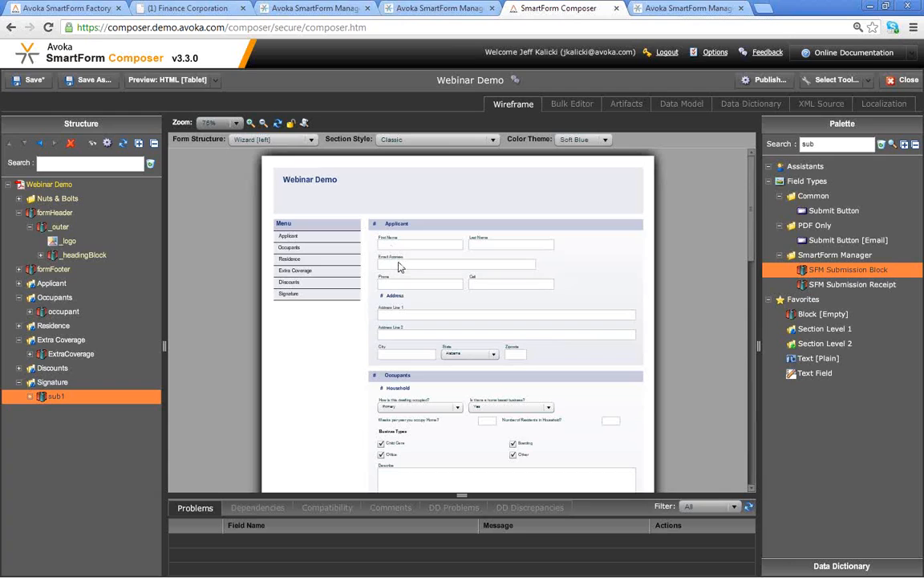
- Set Address Line 1's Mandatory Rule to Always Mandatory, save, and review the wireframe
double_click(393, 313)
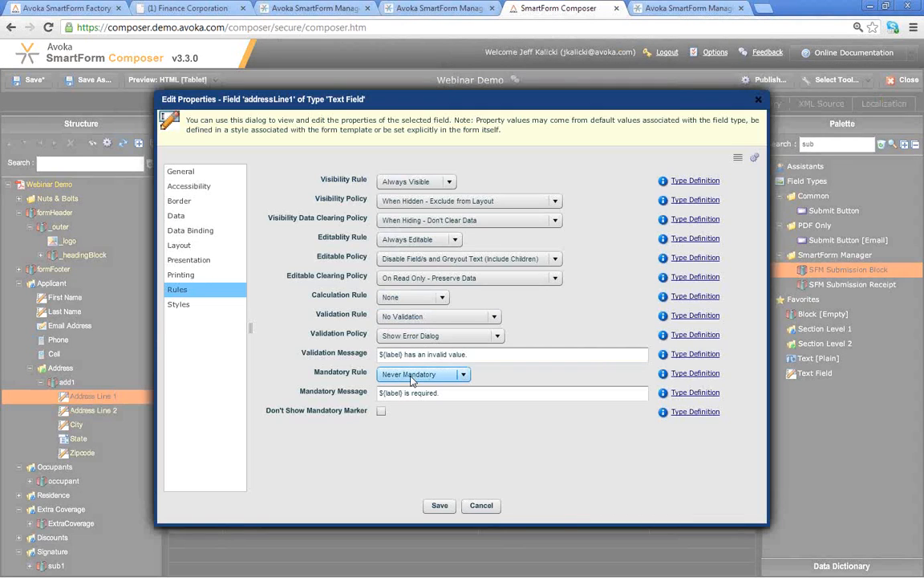
left_click(411, 375)
left_click(420, 390)
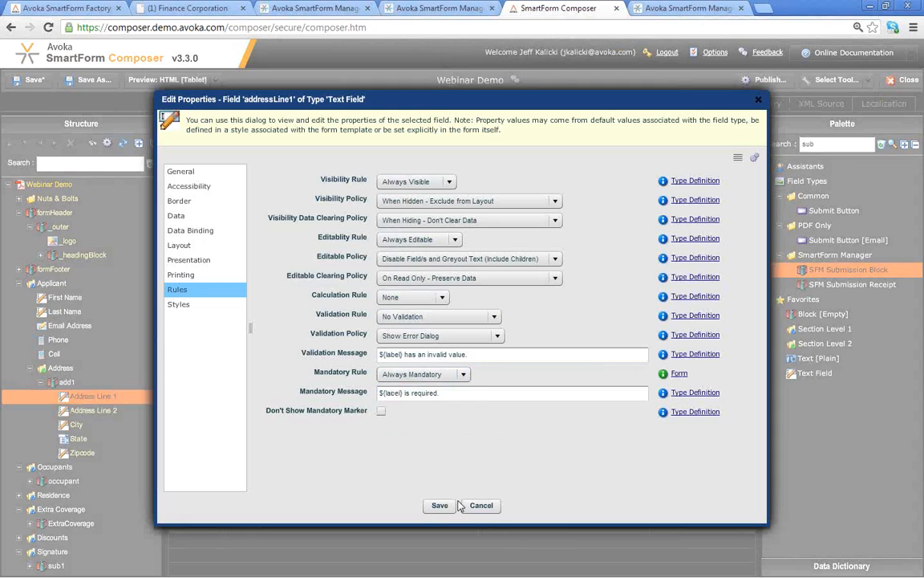
left_click(439, 507)
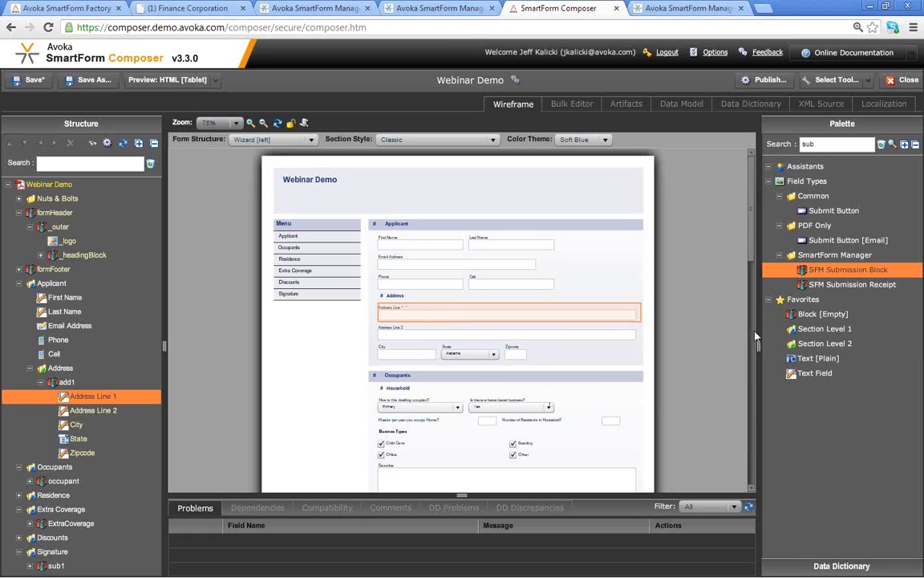
scroll(747, 300, "down", 3)
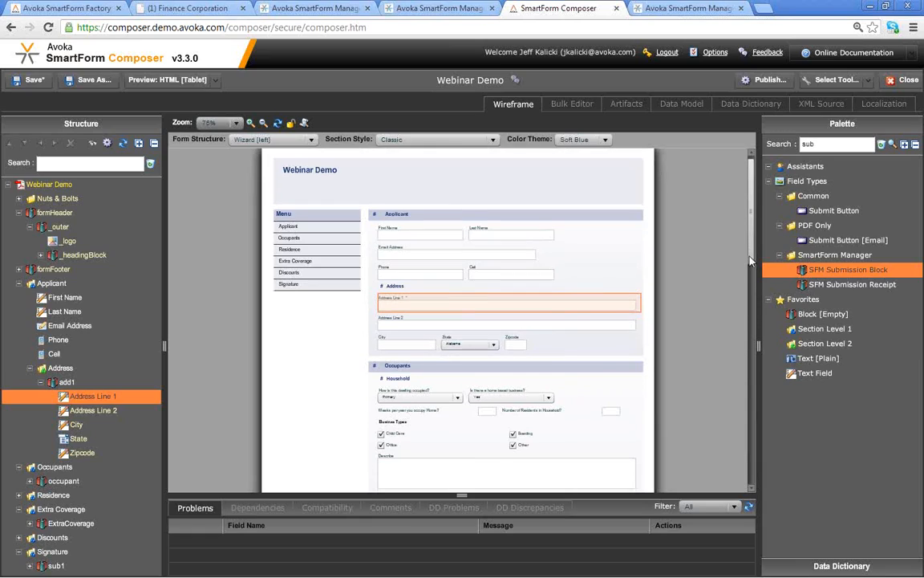
scroll(748, 300, "down", 3)
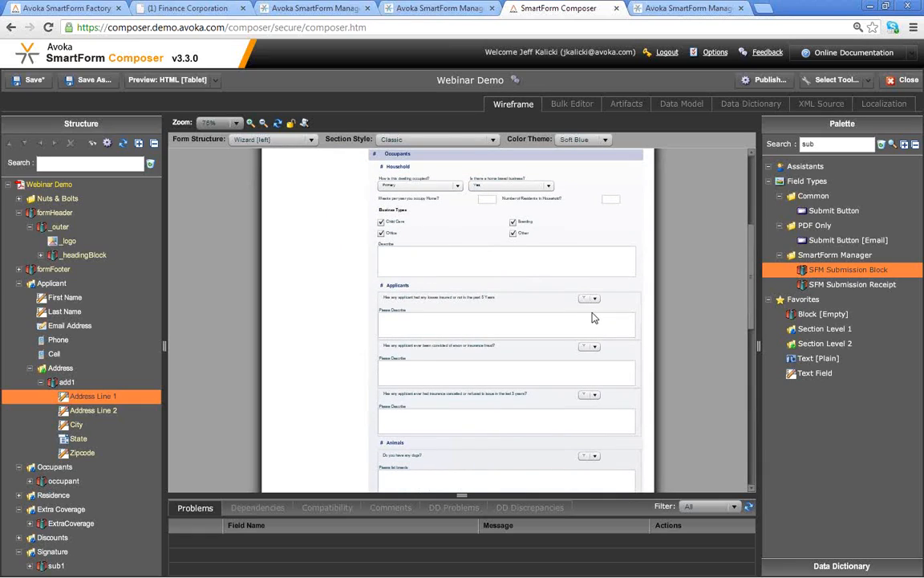
scroll(753, 399, "down", 3)
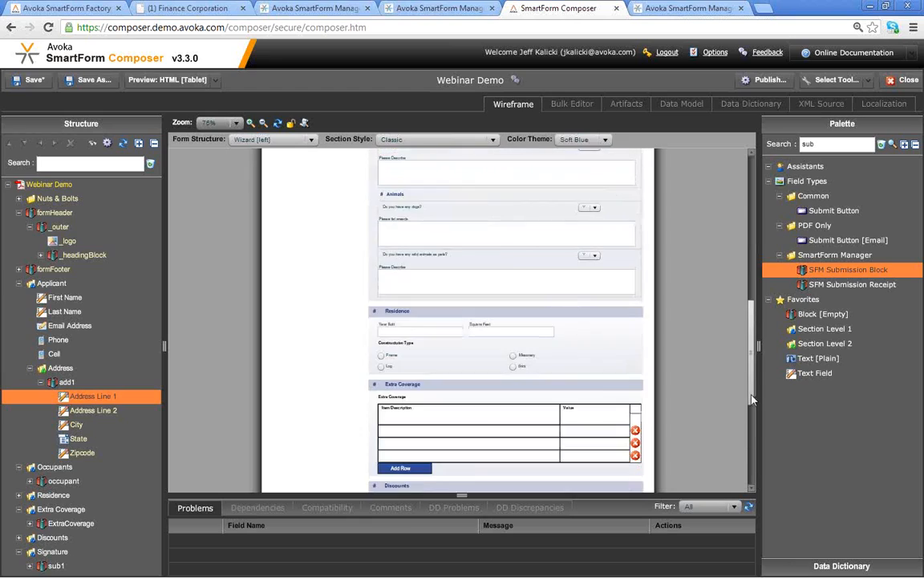
scroll(753, 399, "down", 3)
scroll(750, 386, "up", 1)
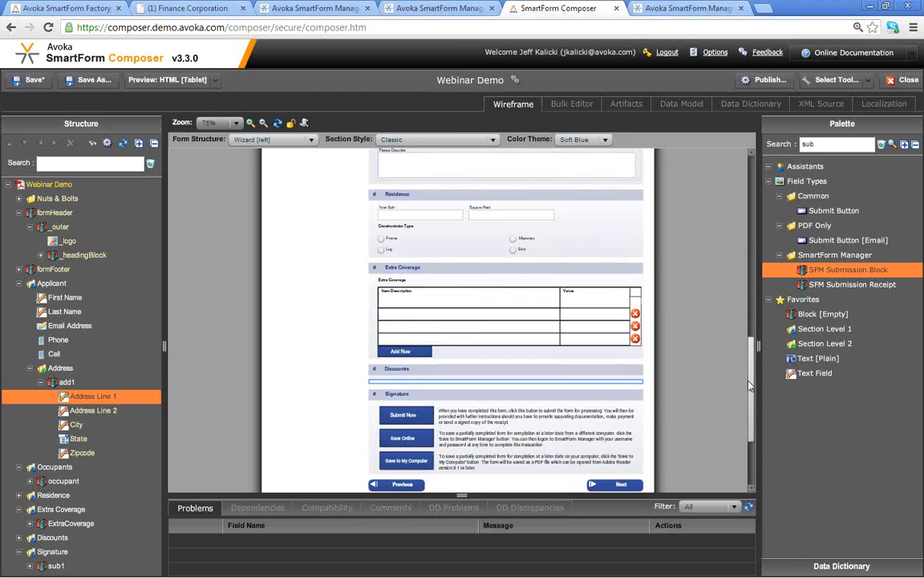
scroll(751, 386, "up", 1)
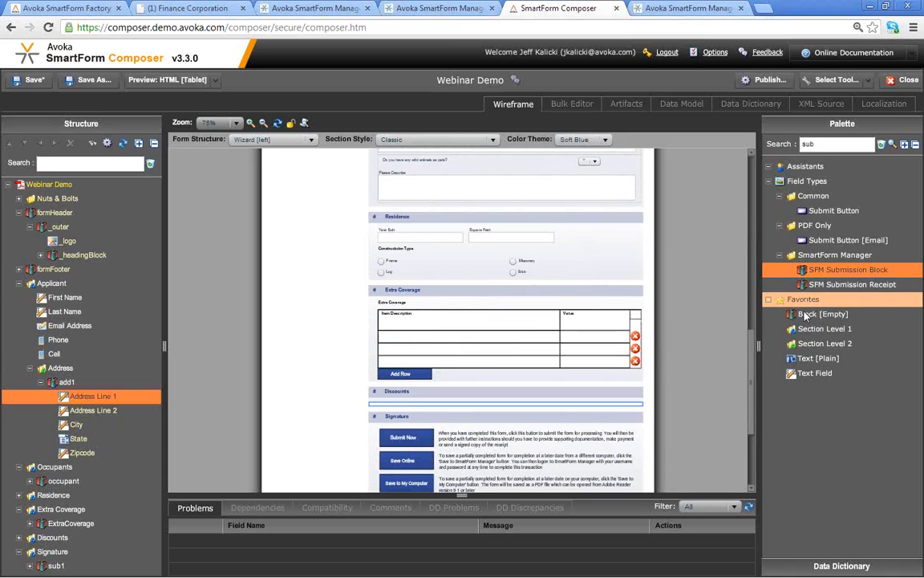
- Add a Text [Plain] field labelled Describe to Residence and open its Visibility Rule choices
double_click(816, 144)
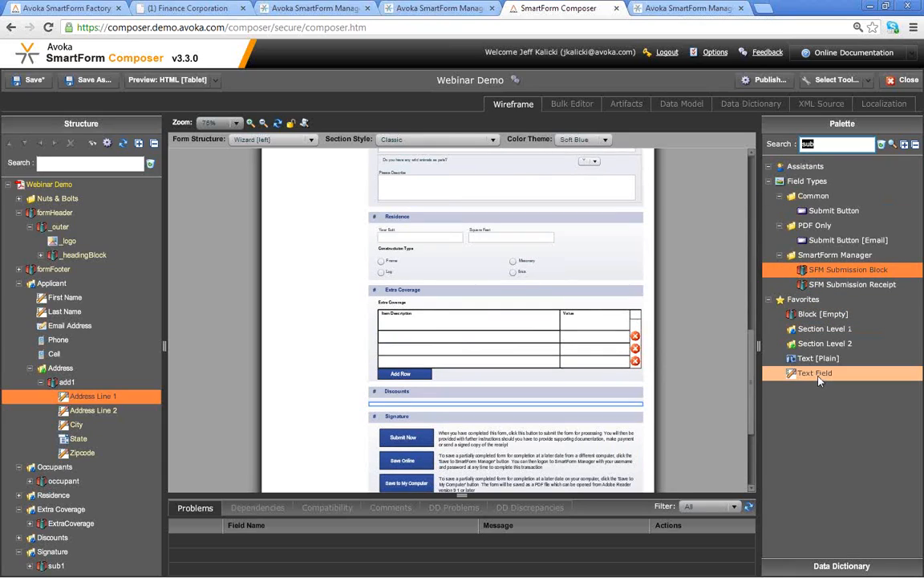
left_click_drag(817, 358, 507, 245)
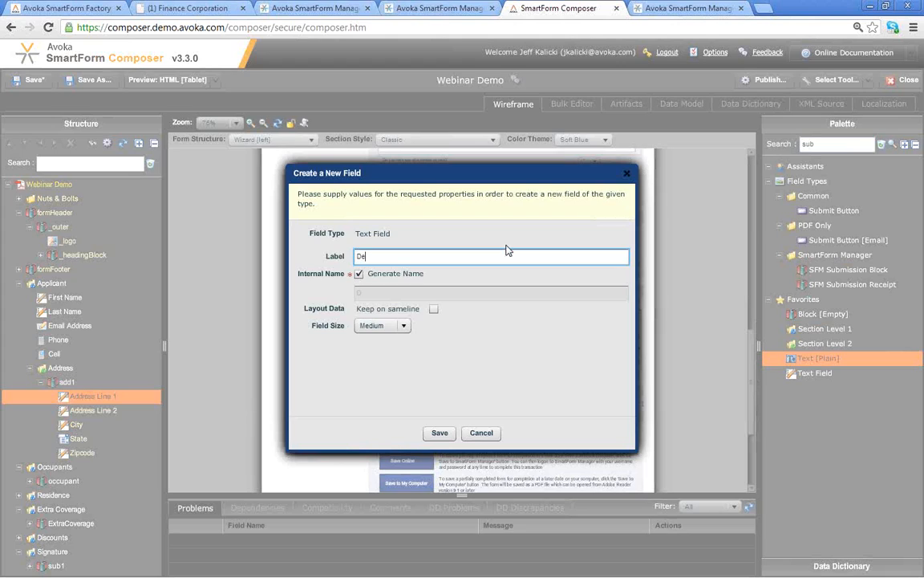
type("Describe")
left_click(440, 433)
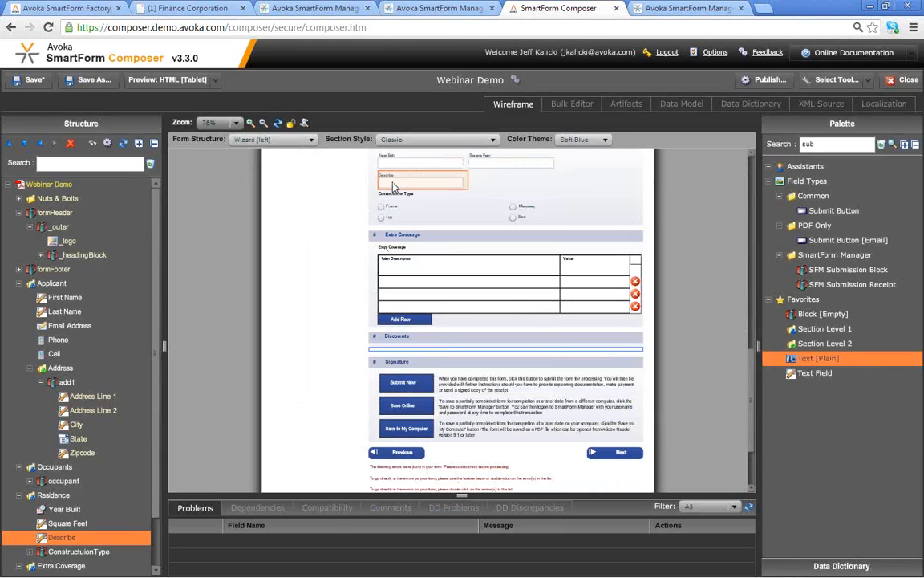
double_click(393, 183)
left_click(401, 183)
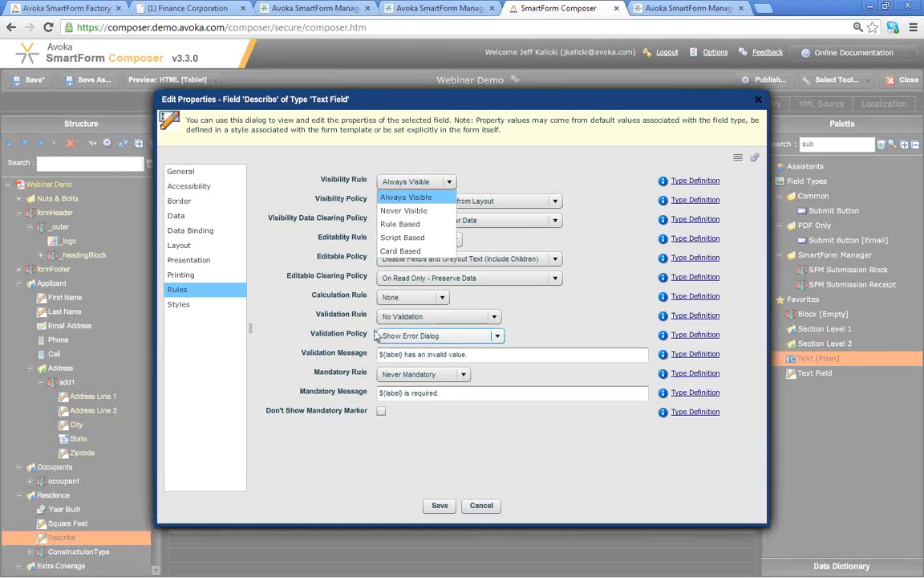
- Make Describe's visibility Rule Based and pick Square Feet as the rule's field
left_click(425, 227)
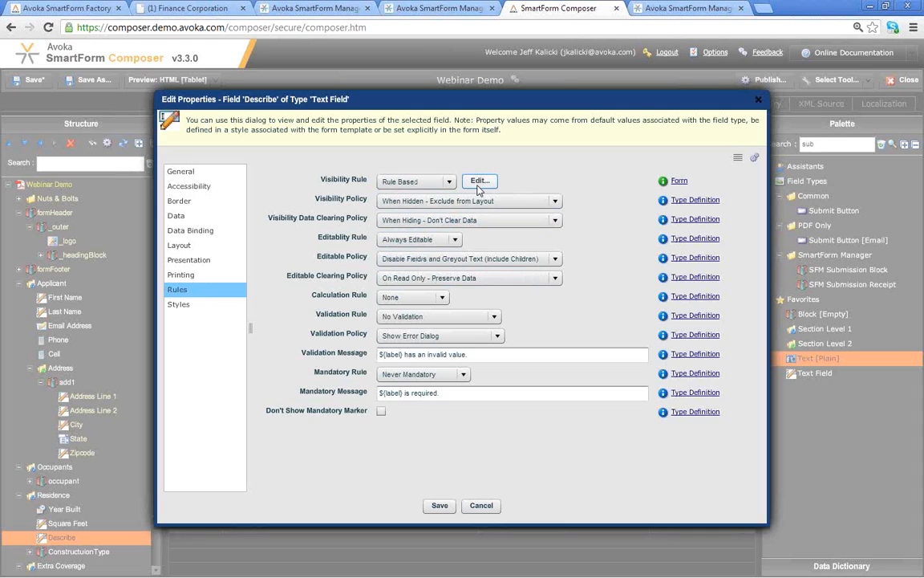
left_click(479, 182)
left_click(433, 238)
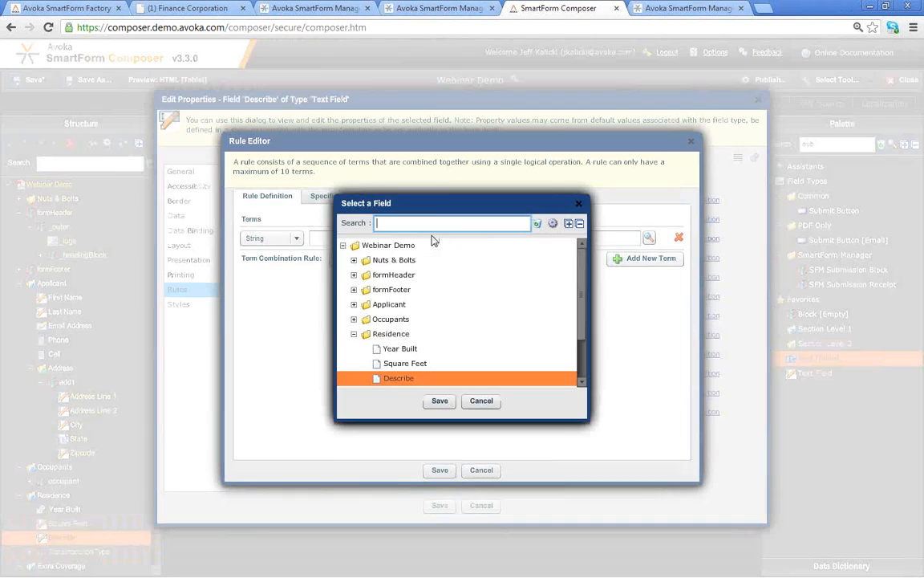
scroll(583, 335, "down", 1)
scroll(583, 335, "down", 1)
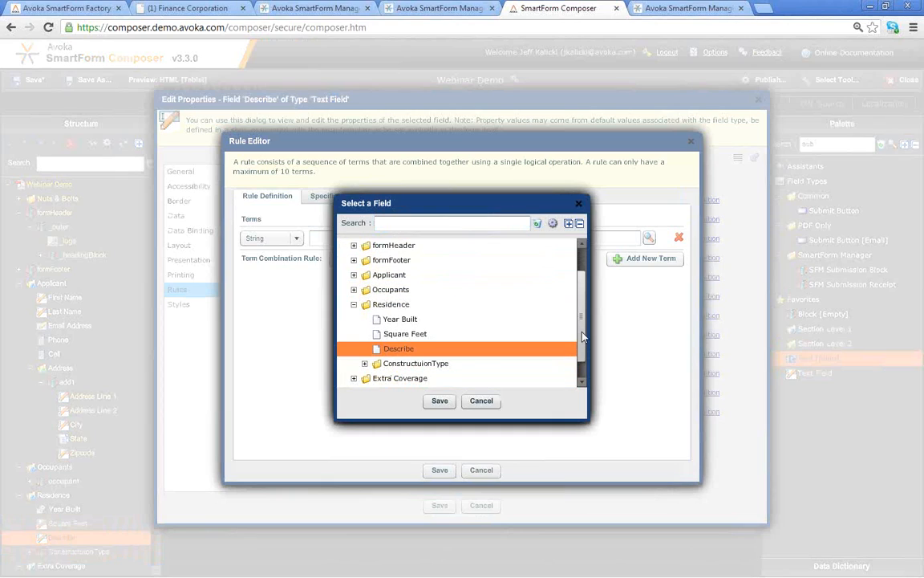
left_click(365, 364)
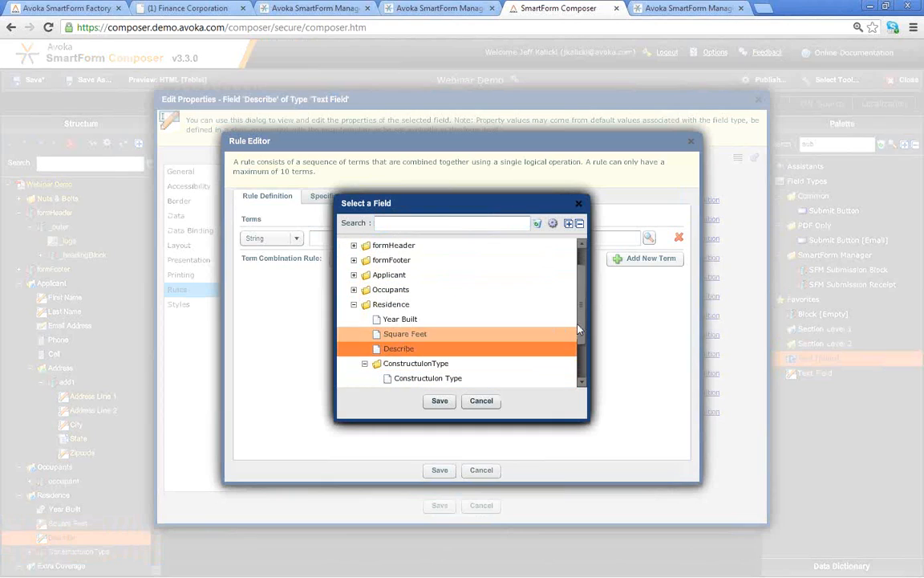
scroll(367, 365, "down", 3)
left_click(375, 350)
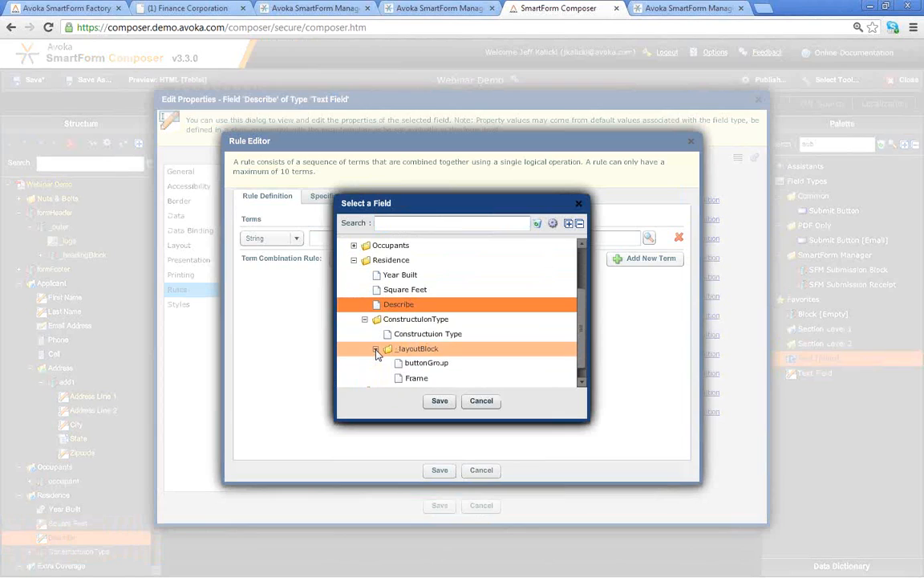
scroll(584, 343, "down", 3)
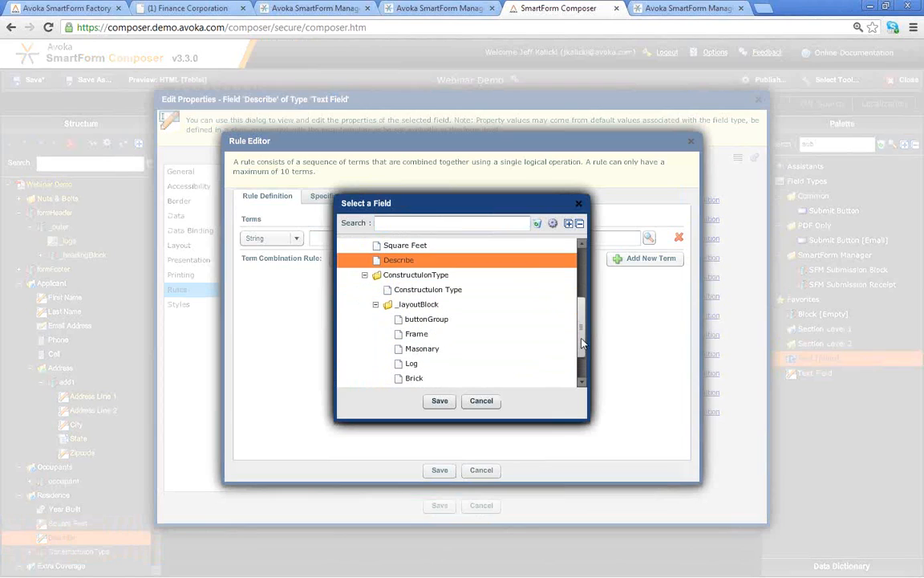
scroll(583, 344, "up", 2)
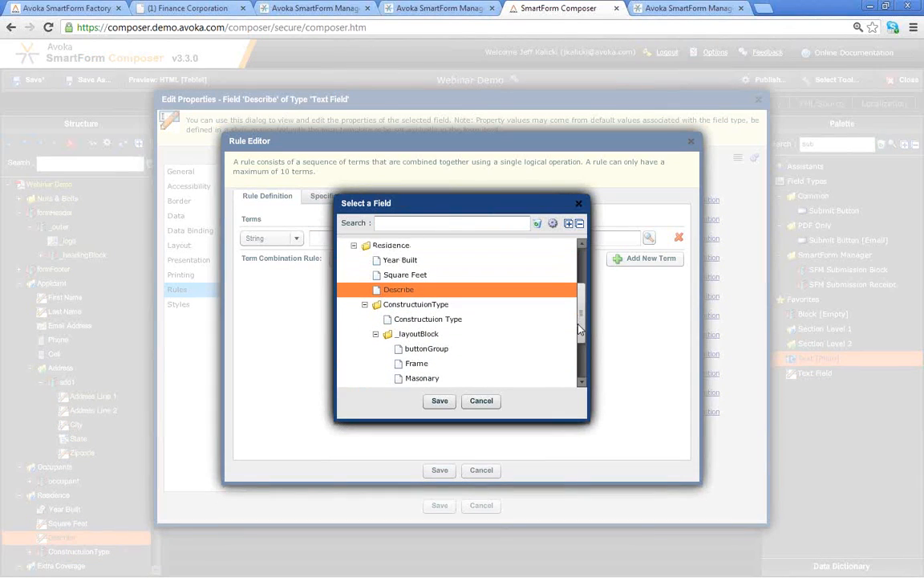
left_click(423, 280)
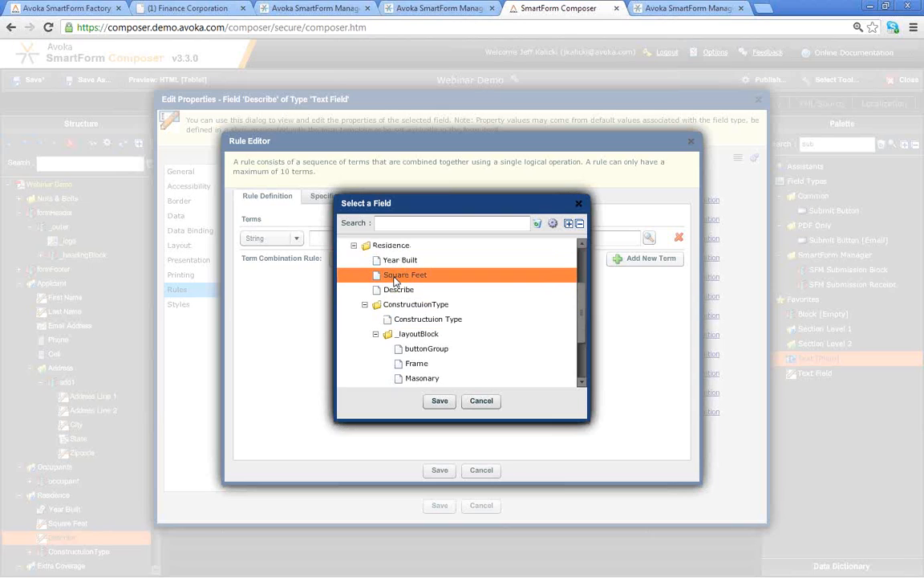
double_click(395, 280)
- Complete the condition as greater than 3000 and save the rule
left_click(506, 238)
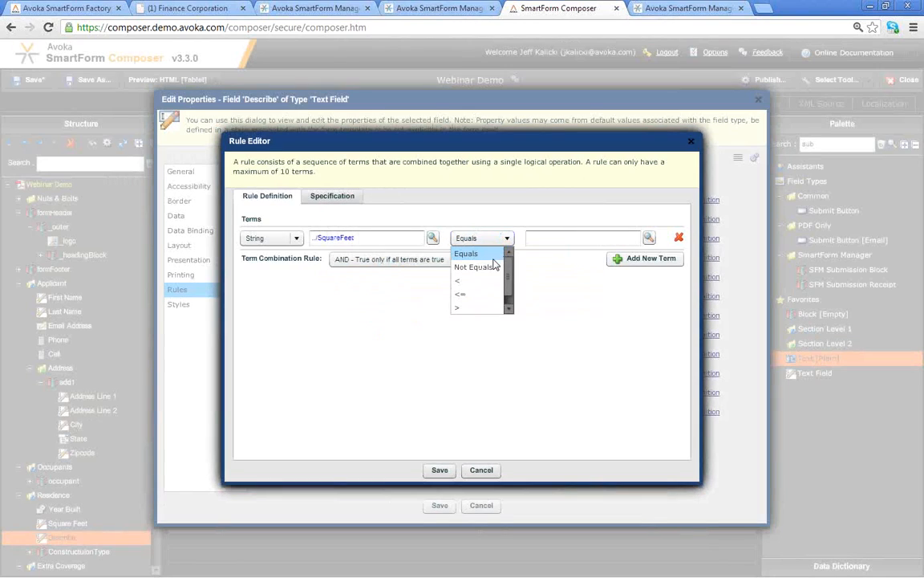
left_click(479, 310)
left_click(576, 238)
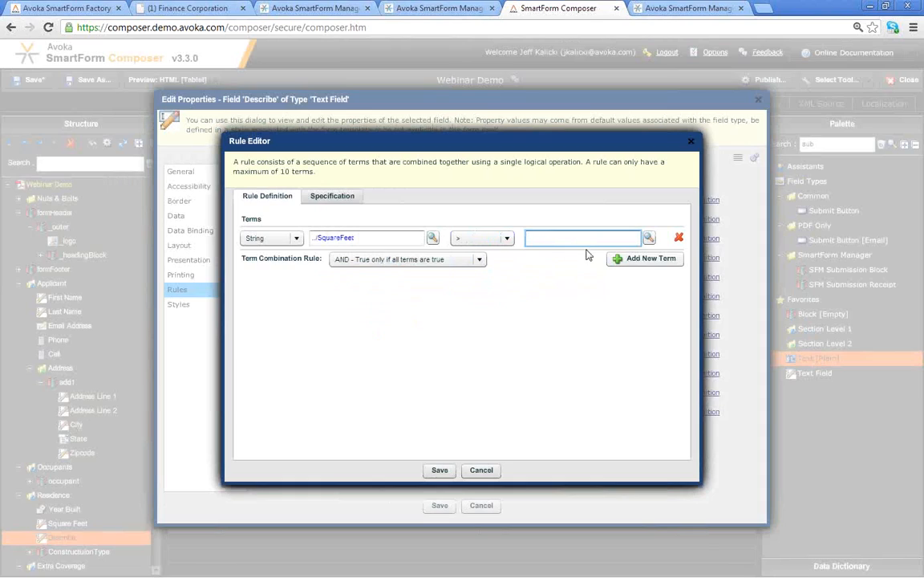
type("3000")
left_click(438, 473)
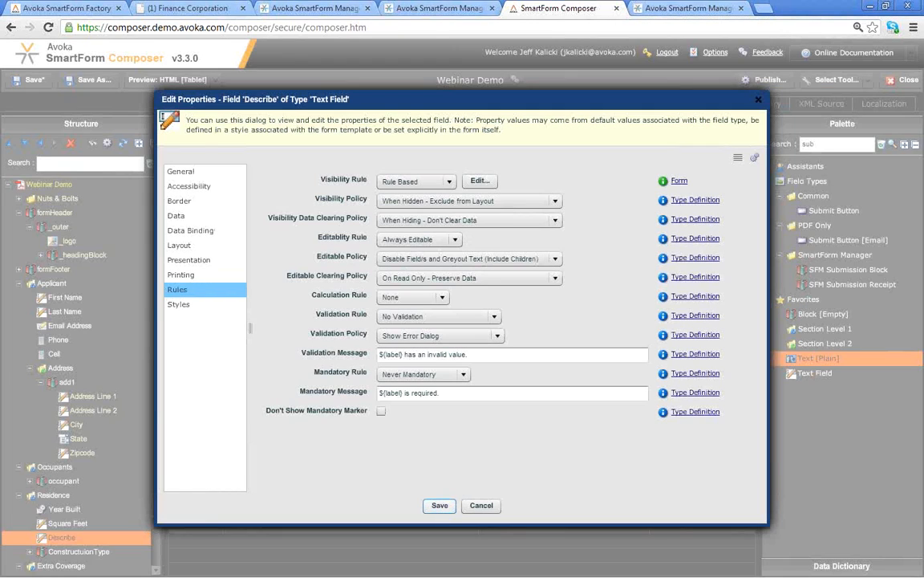
left_click(440, 505)
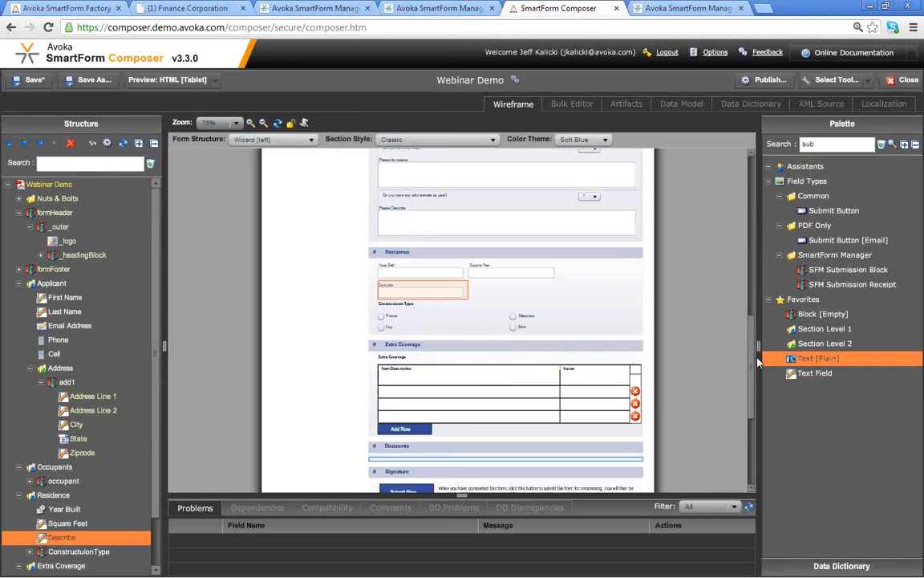
mouse_move(755, 360)
left_mouse_down()
mouse_move(748, 382)
mouse_move(750, 360)
left_mouse_up()
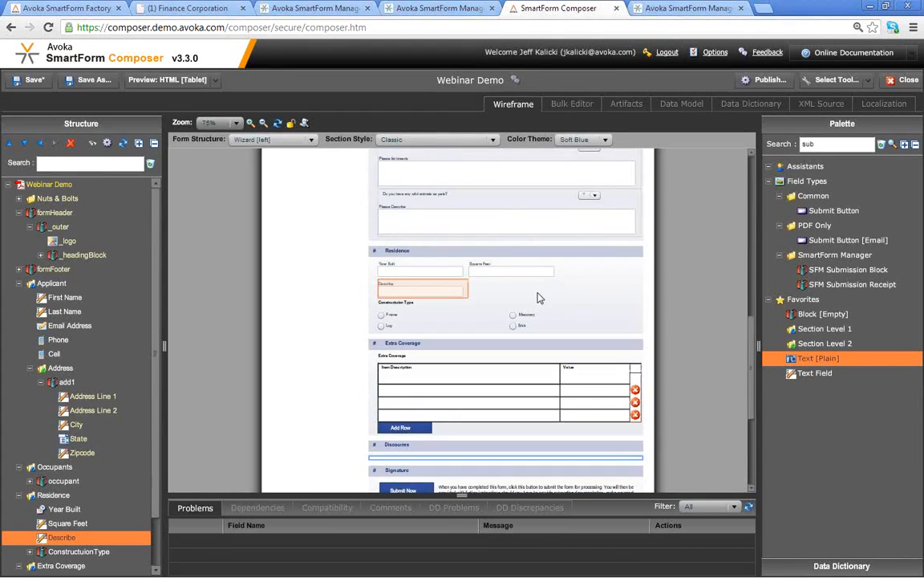
left_click(413, 275)
double_click(413, 275)
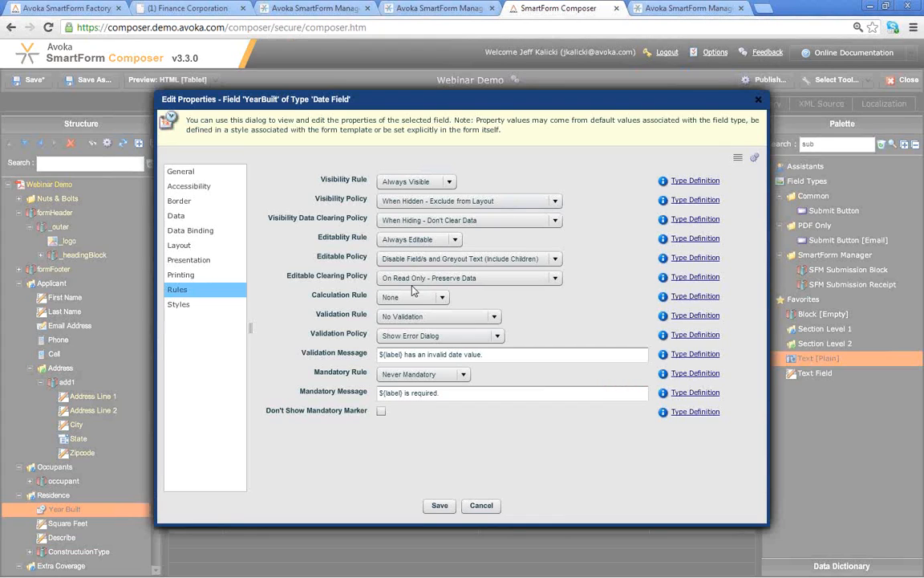
left_click(397, 337)
left_click(409, 350)
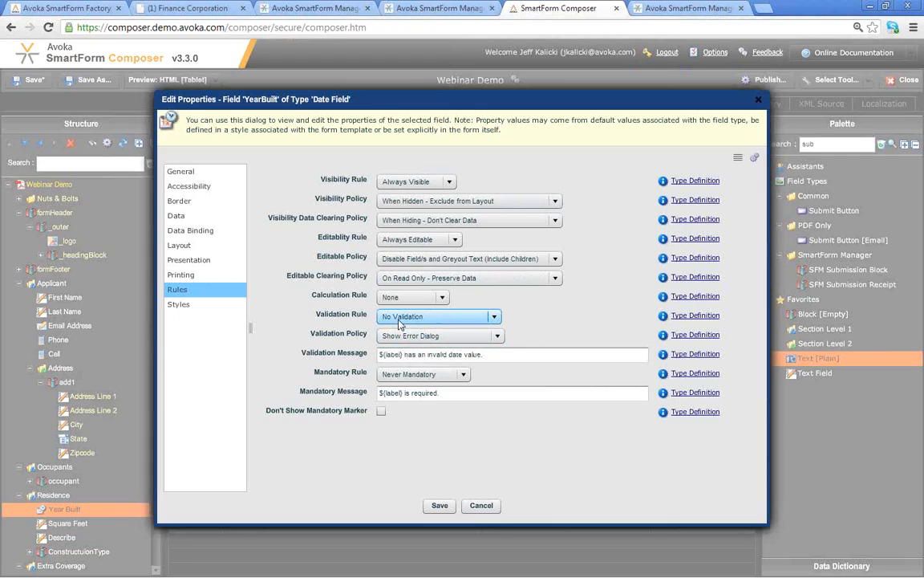
left_click(445, 316)
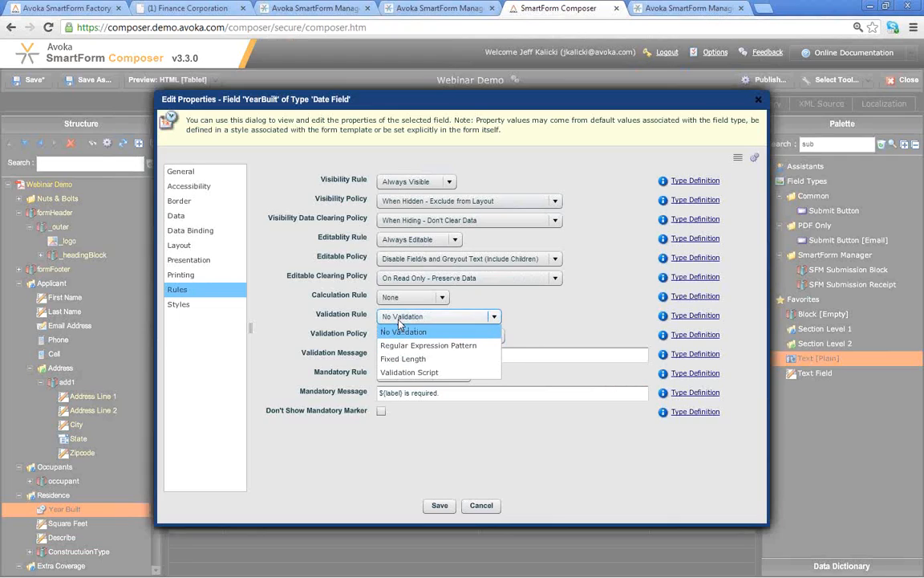
left_click(448, 374)
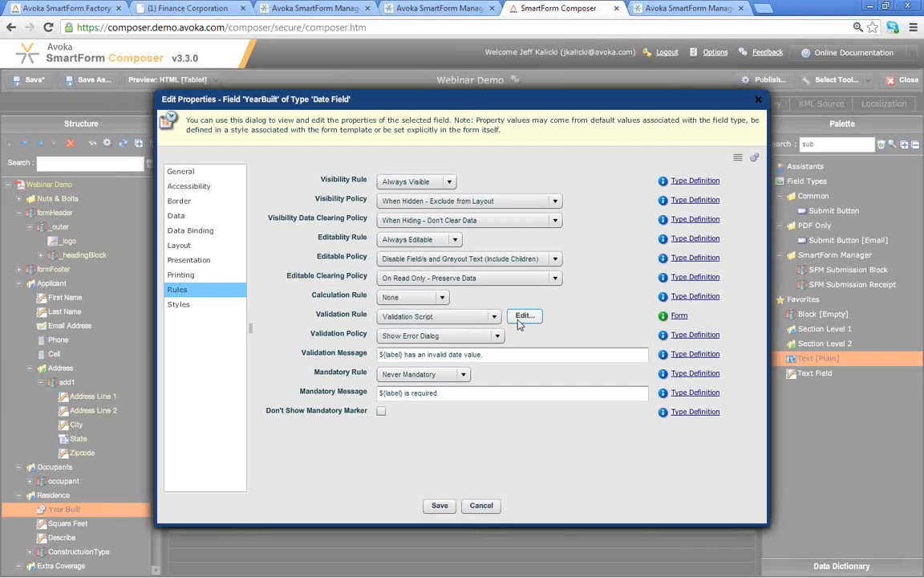
left_click(522, 316)
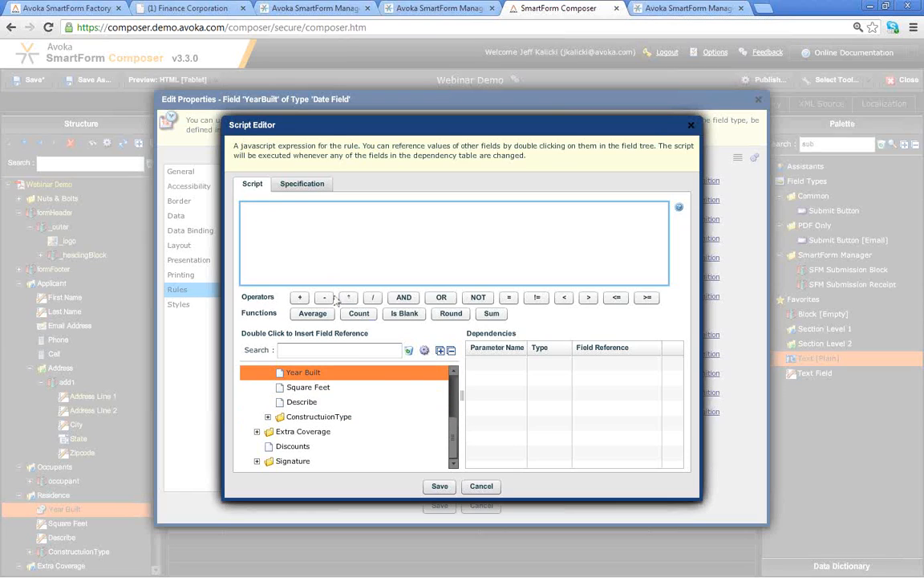
left_click(481, 487)
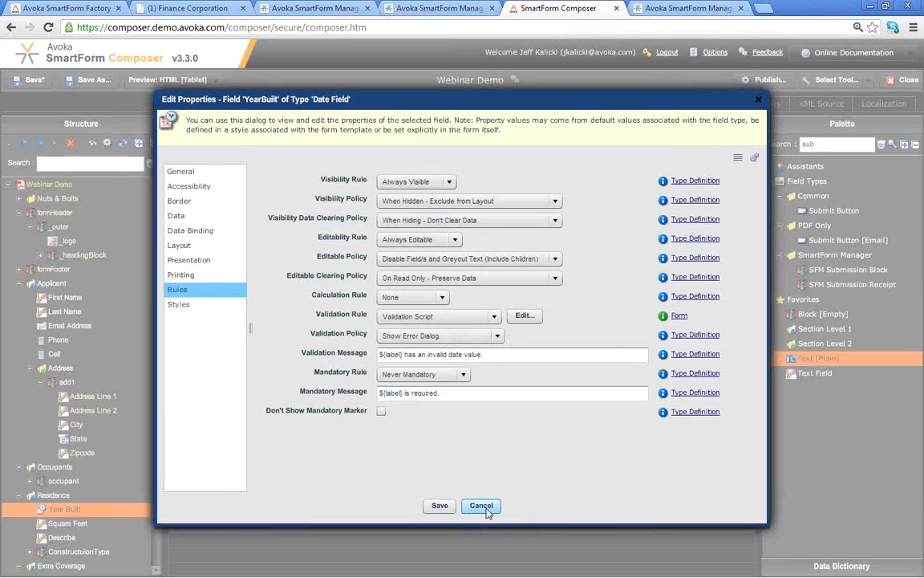
left_click(481, 504)
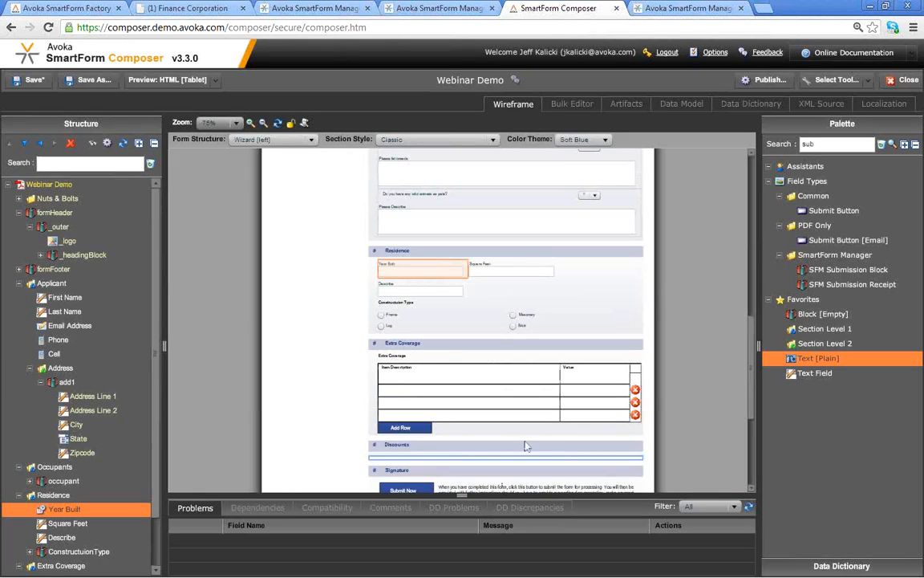
- Add an Optional SFM Attachment Rule Paystub, named and described 'Pay Stub', to Residence
double_click(827, 144)
type("att")
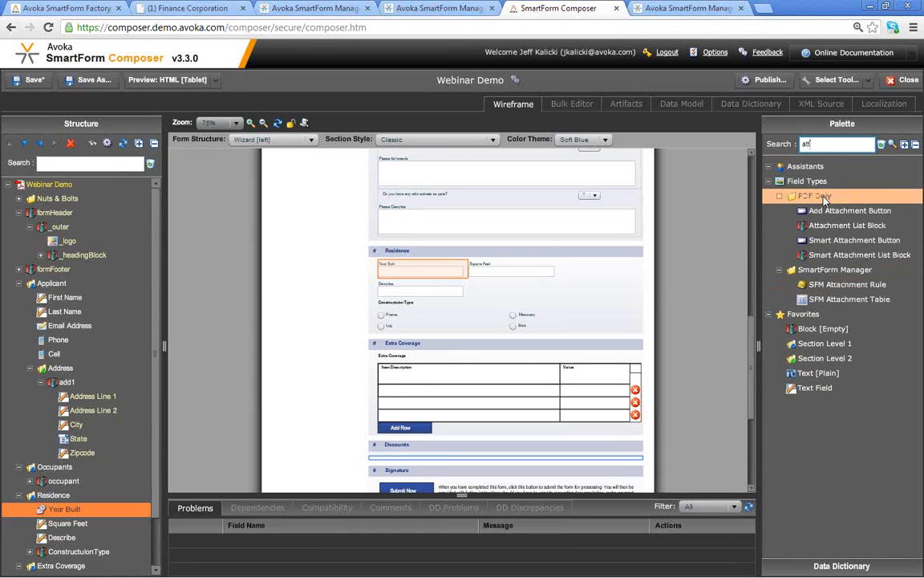
left_click_drag(838, 288, 552, 271)
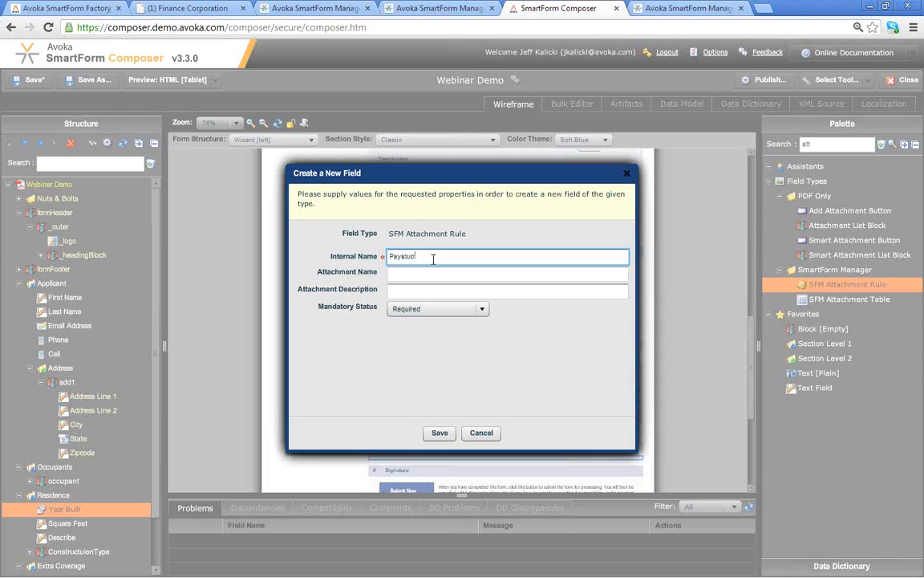
left_click(423, 276)
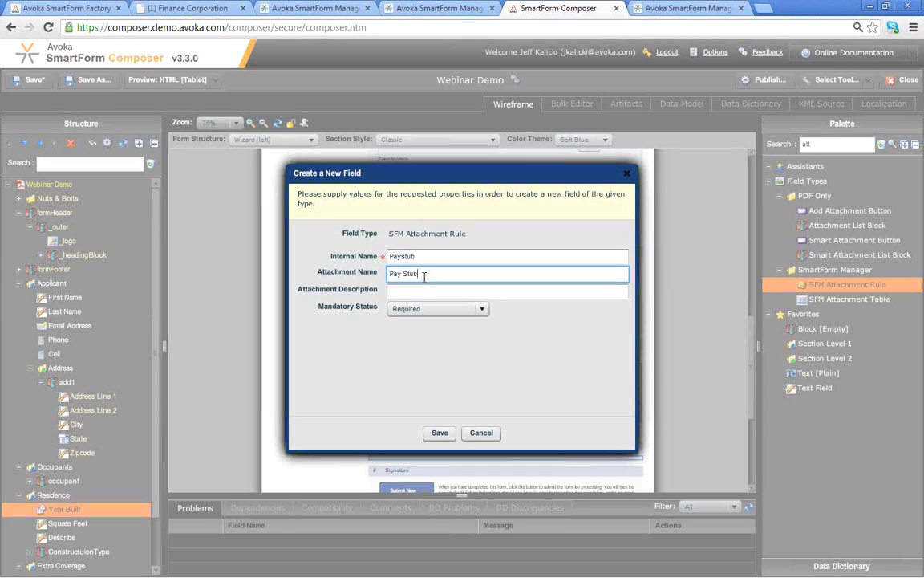
left_click(418, 291)
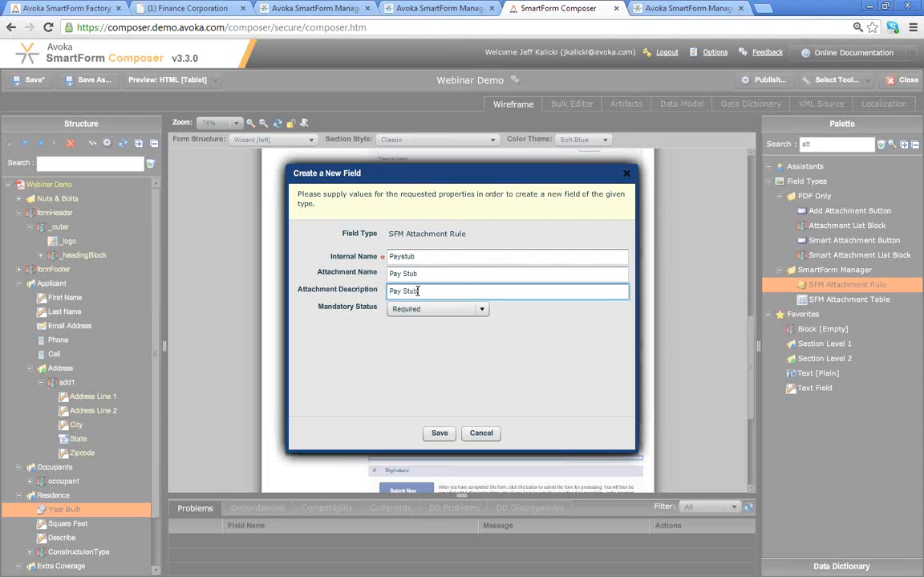
left_click(426, 311)
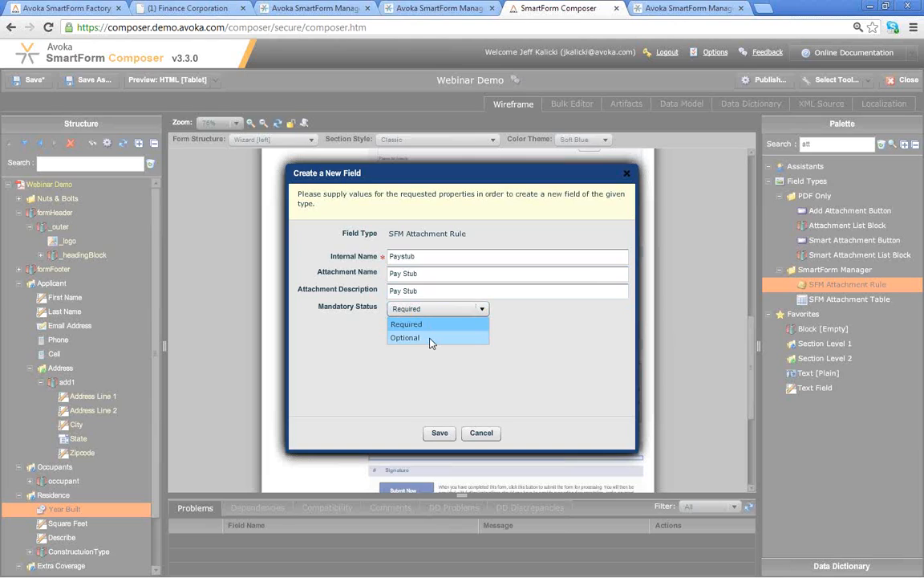
left_click(432, 340)
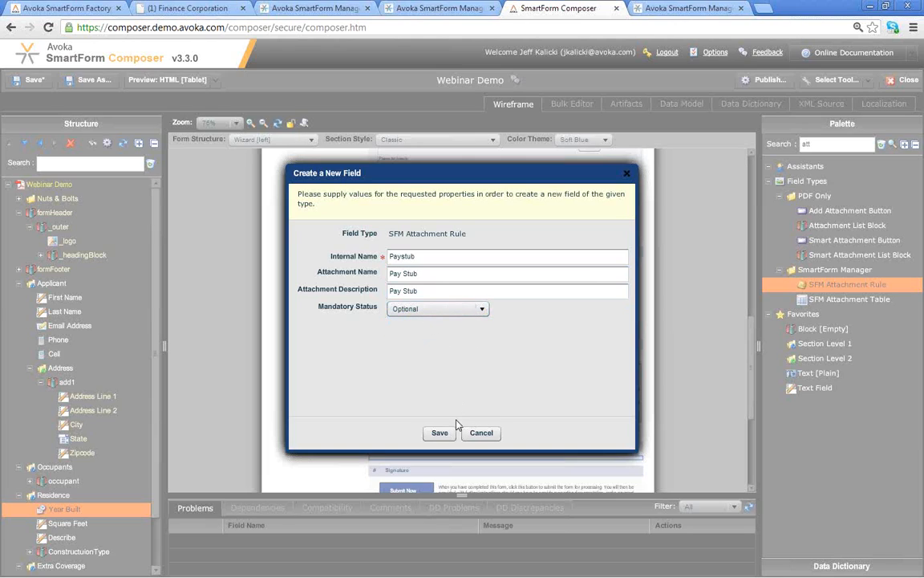
left_click(440, 432)
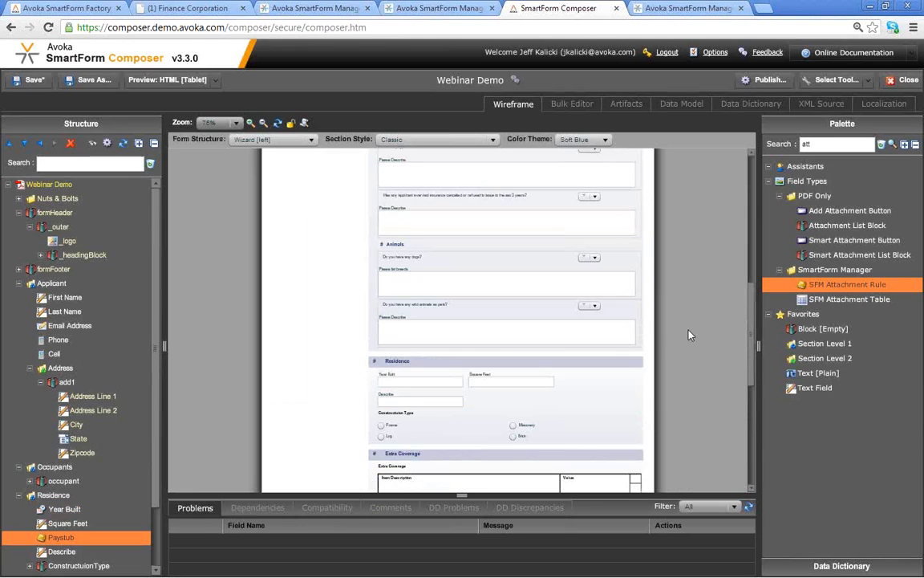
- Add an SFM Wet Signature field to the Signature section
left_click_drag(748, 318, 748, 371)
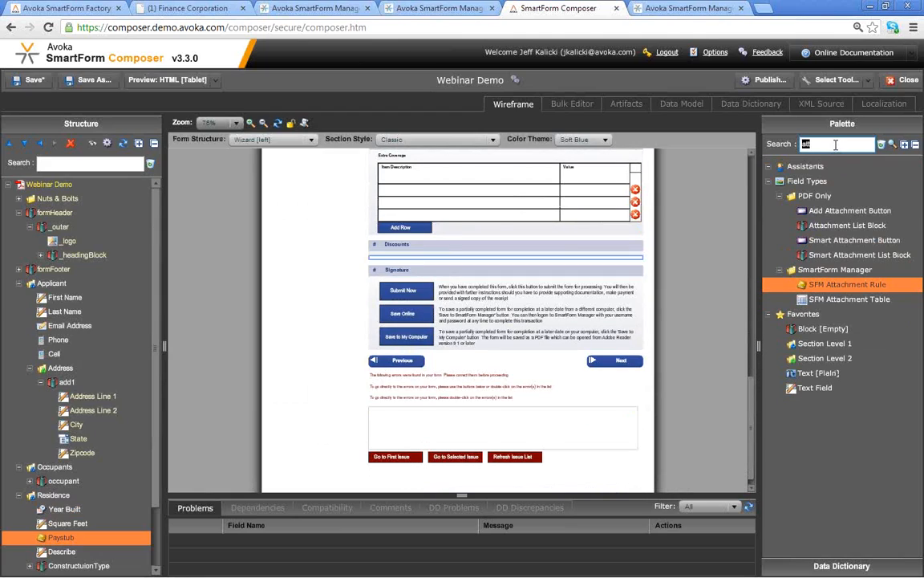
type("sig")
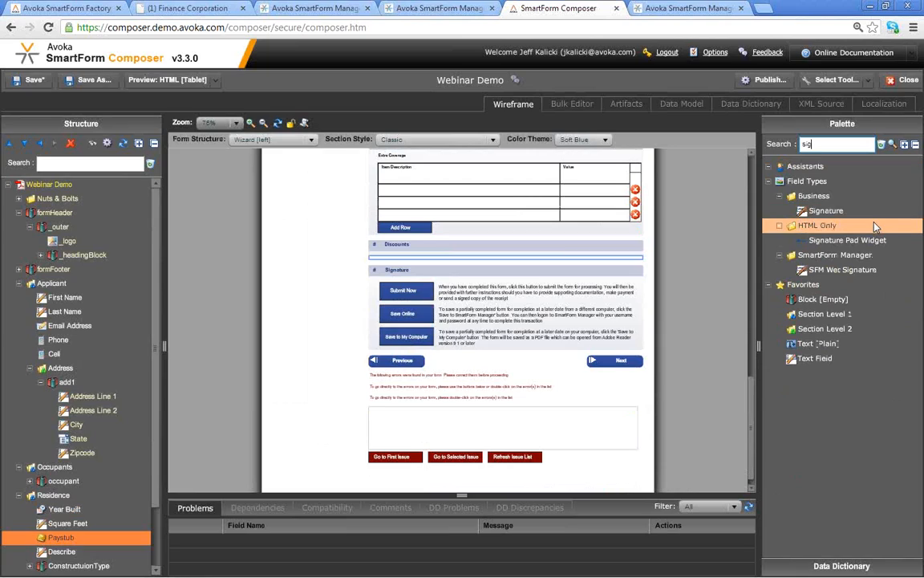
mouse_move(839, 270)
left_mouse_down()
mouse_move(653, 282)
mouse_move(543, 313)
mouse_move(457, 285)
mouse_move(231, 360)
mouse_move(151, 510)
mouse_move(151, 573)
mouse_move(148, 558)
mouse_move(78, 554)
left_mouse_up()
left_click(446, 434)
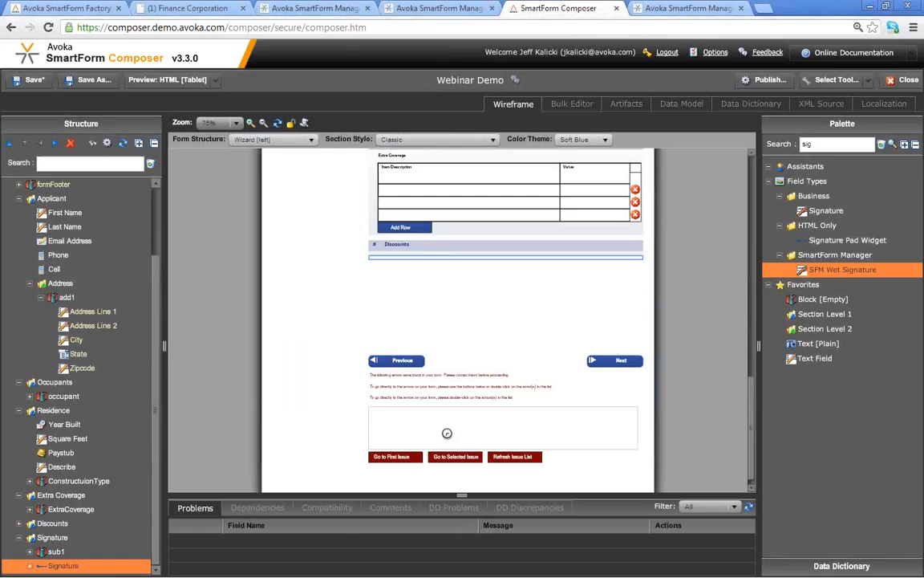
- Save the form and publish it as HTML [with PDF receipt]
left_click(32, 79)
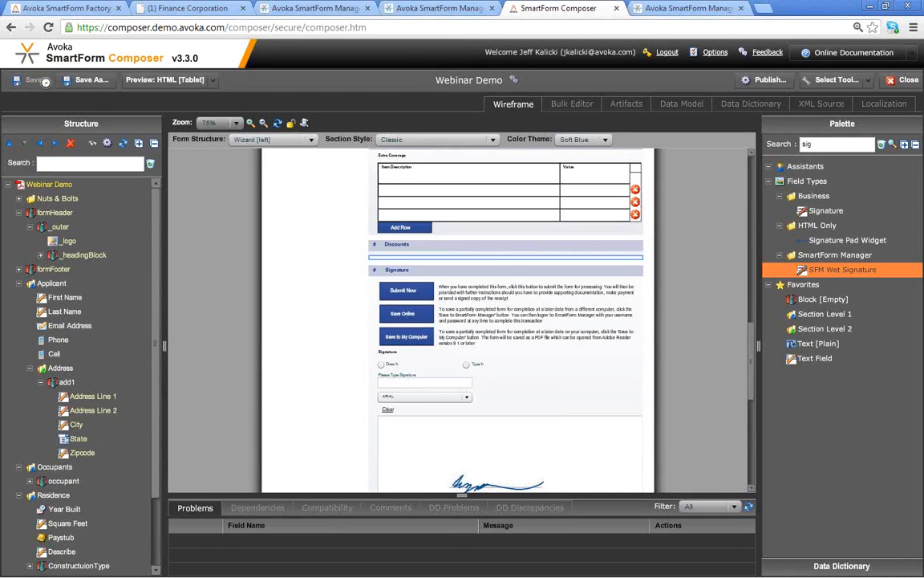
left_click(767, 80)
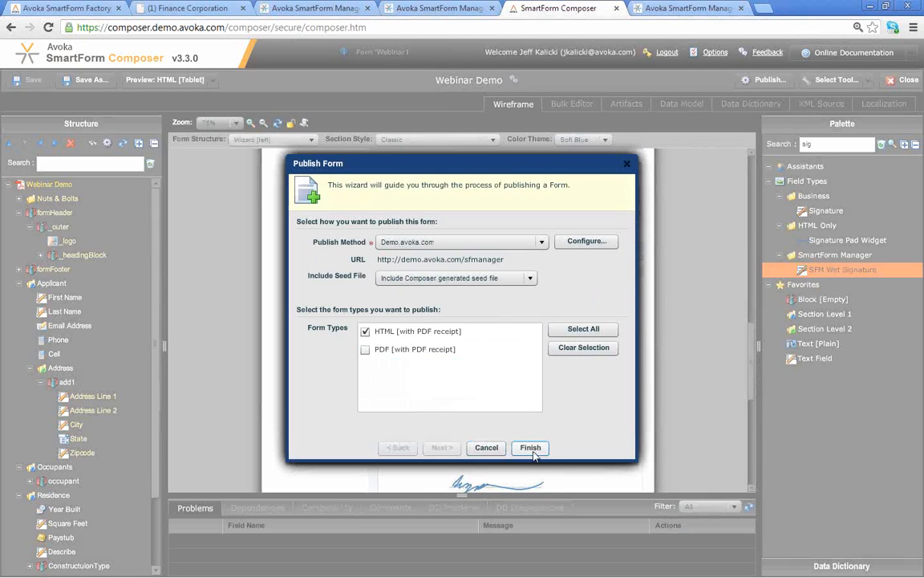
left_click(531, 450)
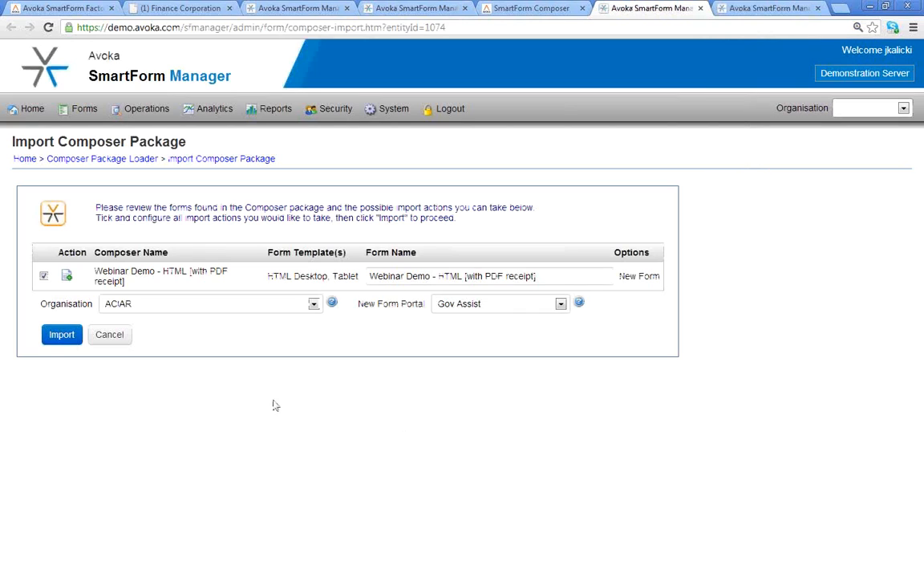
- Import the package for FinanceCorp, updating Webinar Demo - Insurance's current version
left_click(162, 306)
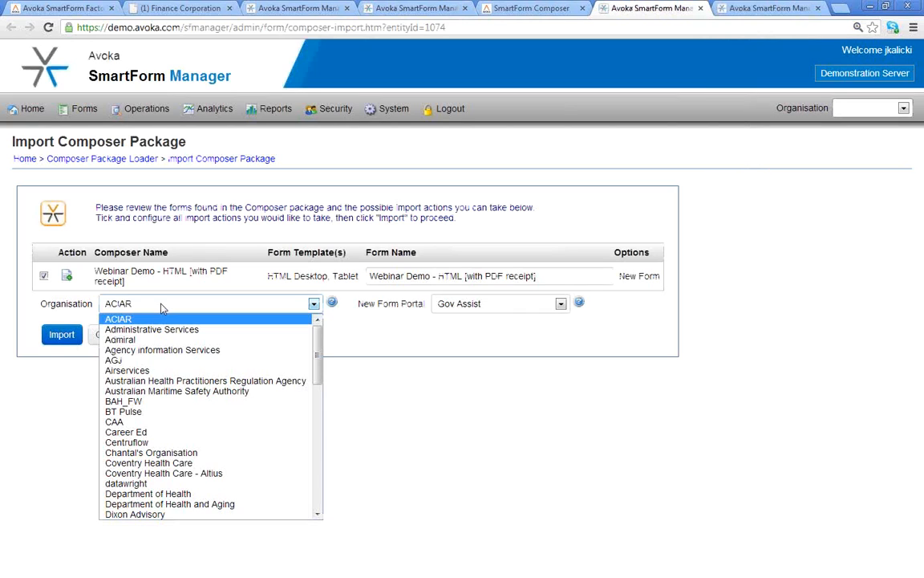
key("f")
key("Return")
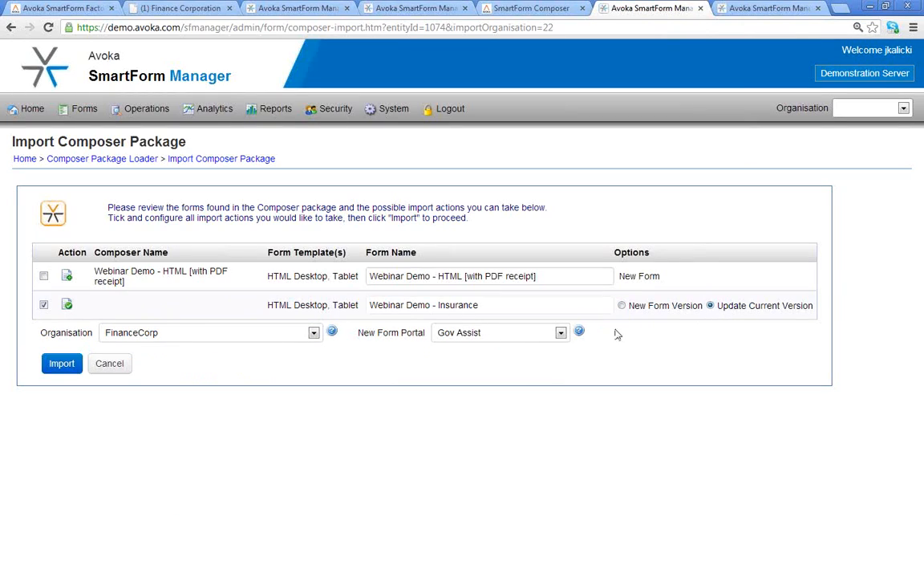
left_click(62, 365)
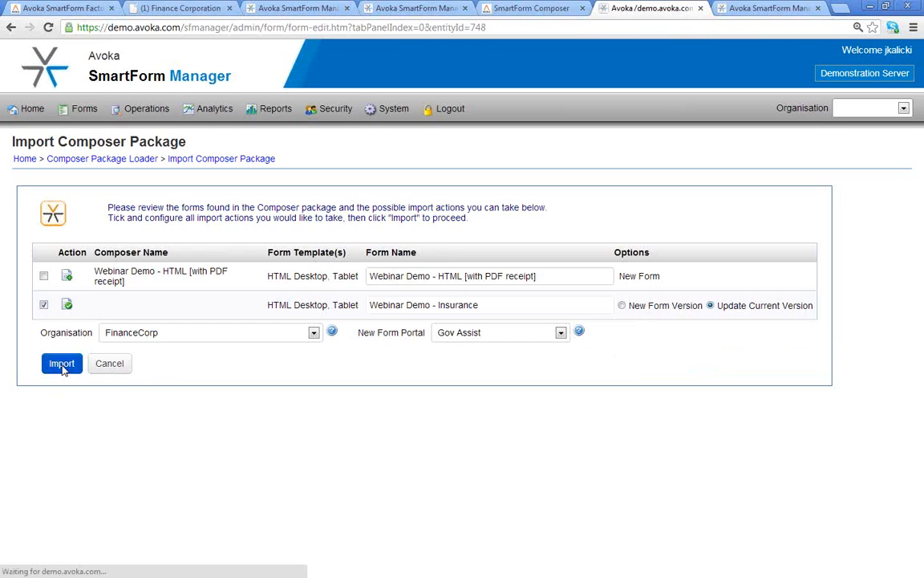
left_click(173, 10)
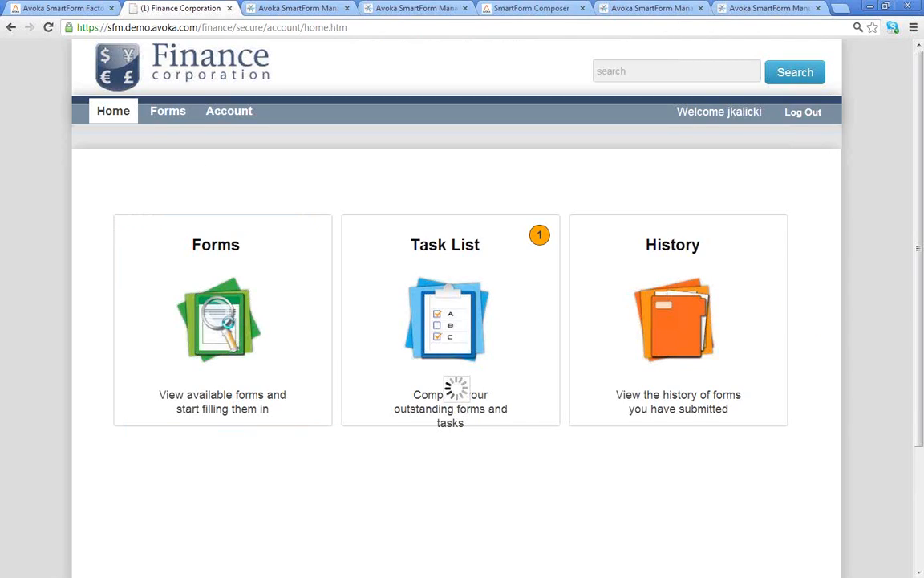
- Open Webinar Demo - Insurance from the Forms list and start a new form
left_click_drag(835, 212, 837, 554)
scroll(801, 559, "up", 1)
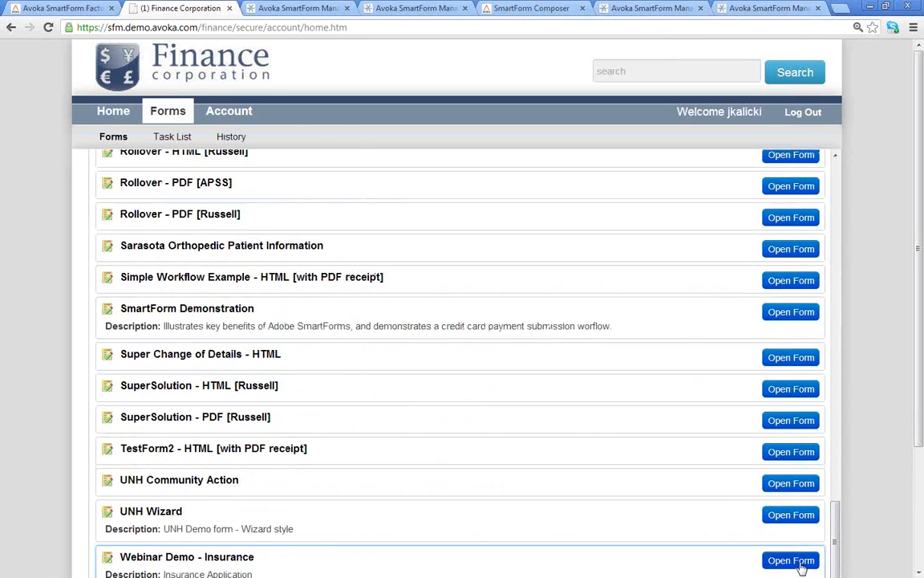
left_click(791, 561)
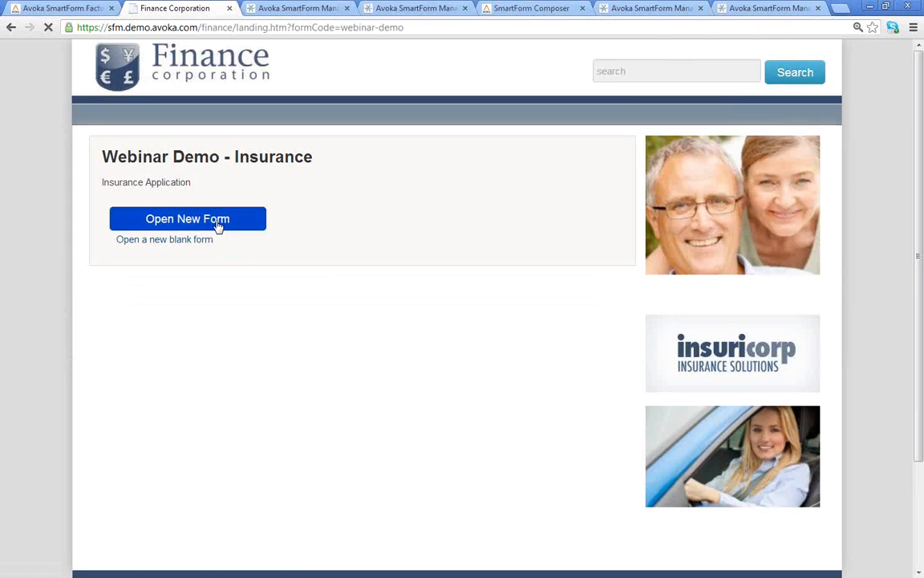
left_click(221, 228)
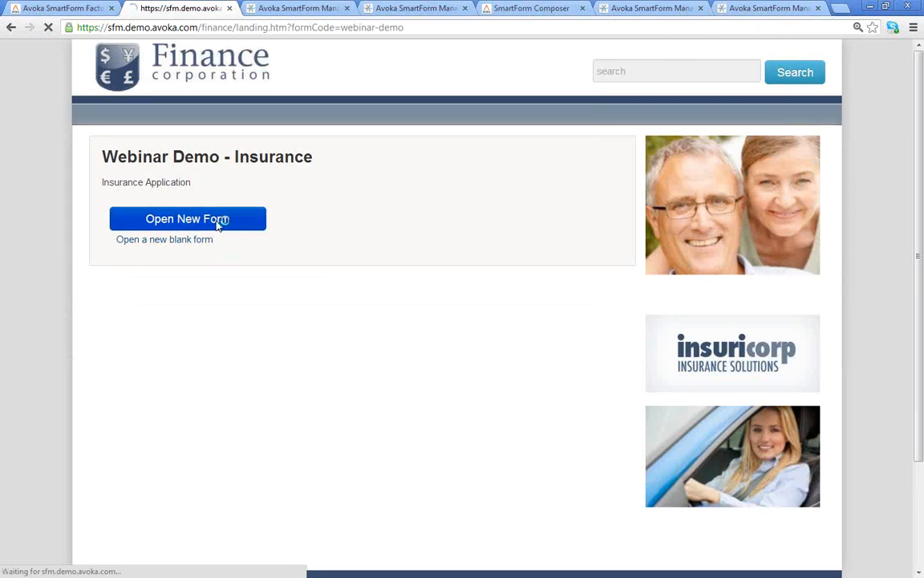
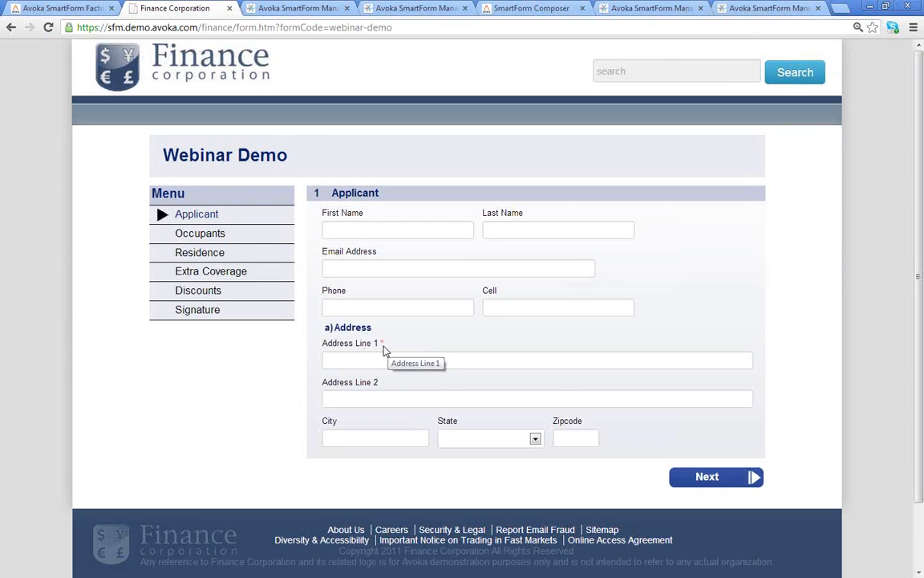
- Draw a signature in the form's Signature section
left_click(206, 313)
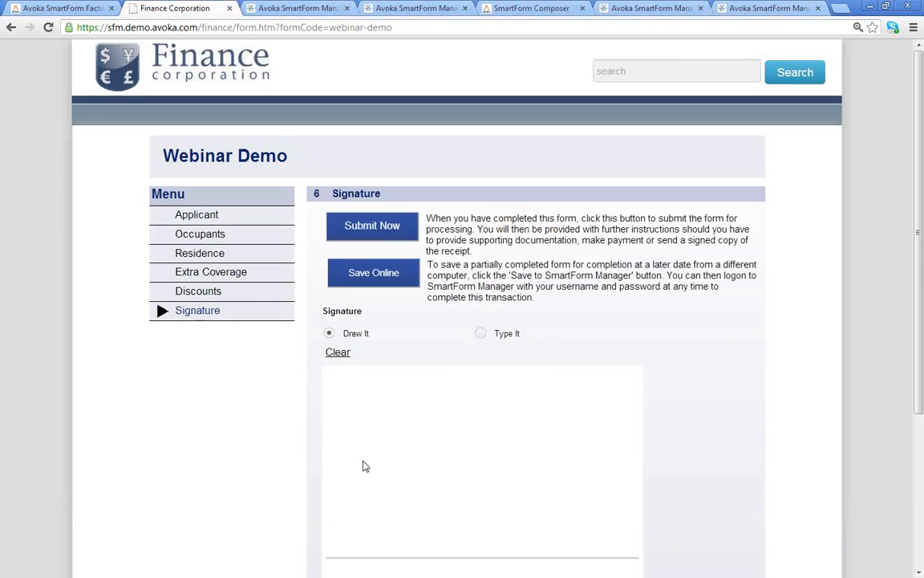
left_click_drag(368, 456, 353, 511)
mouse_move(427, 480)
left_mouse_down()
mouse_move(497, 492)
mouse_move(458, 520)
mouse_move(575, 498)
mouse_move(580, 510)
left_mouse_up()
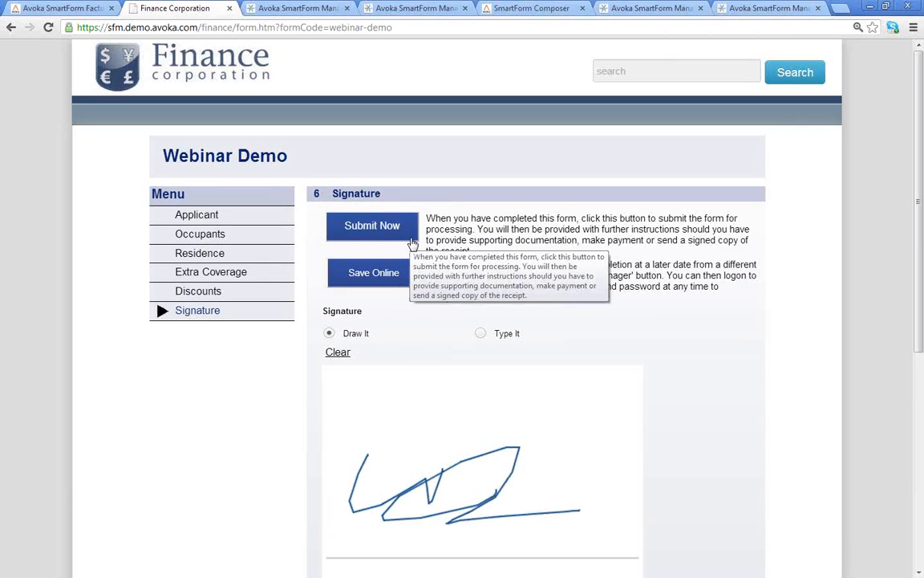
scroll(461, 462, "down", 3)
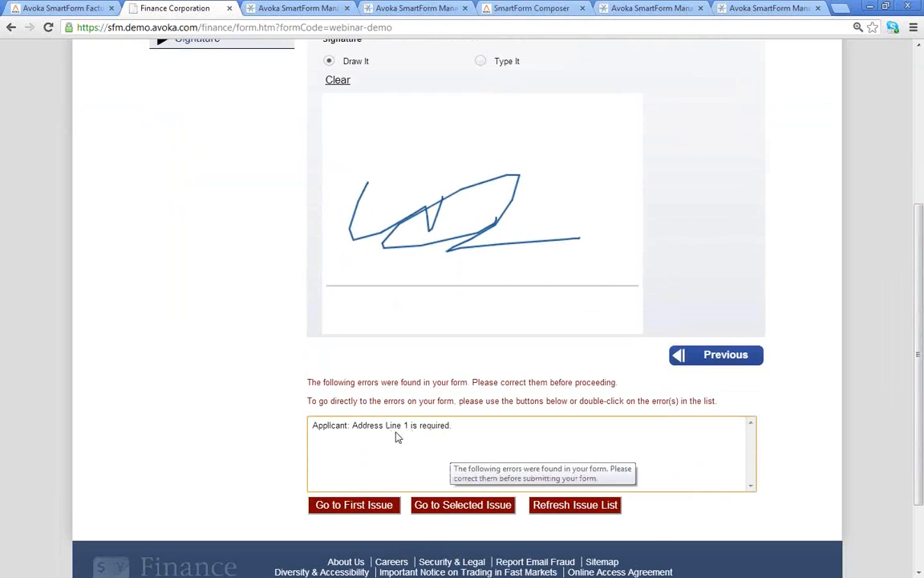
left_click(389, 429)
left_click(375, 507)
scroll(292, 407, "up", 3)
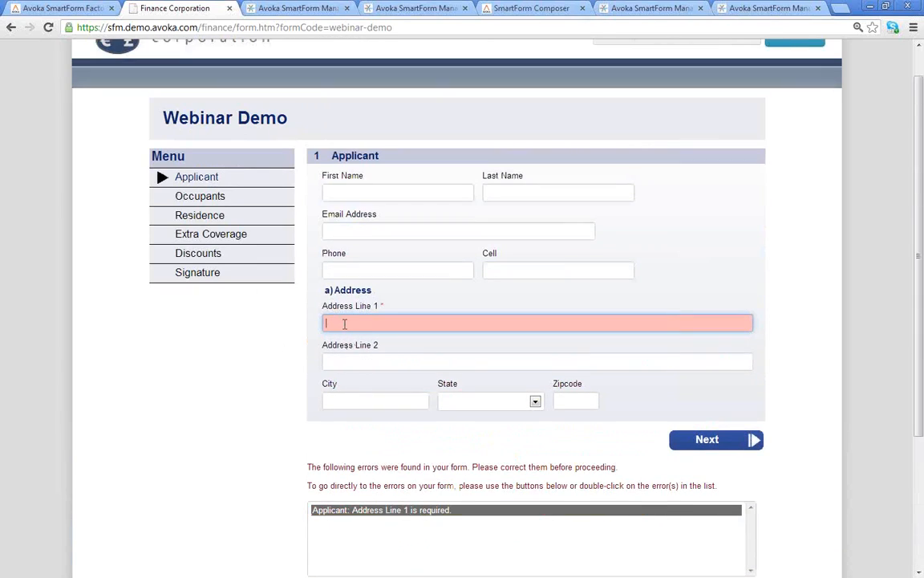
left_click(345, 322)
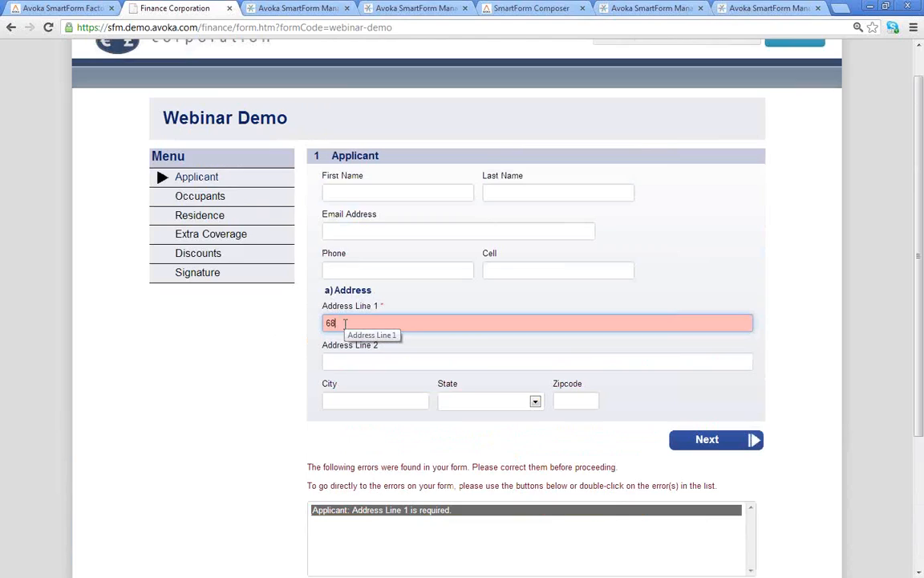
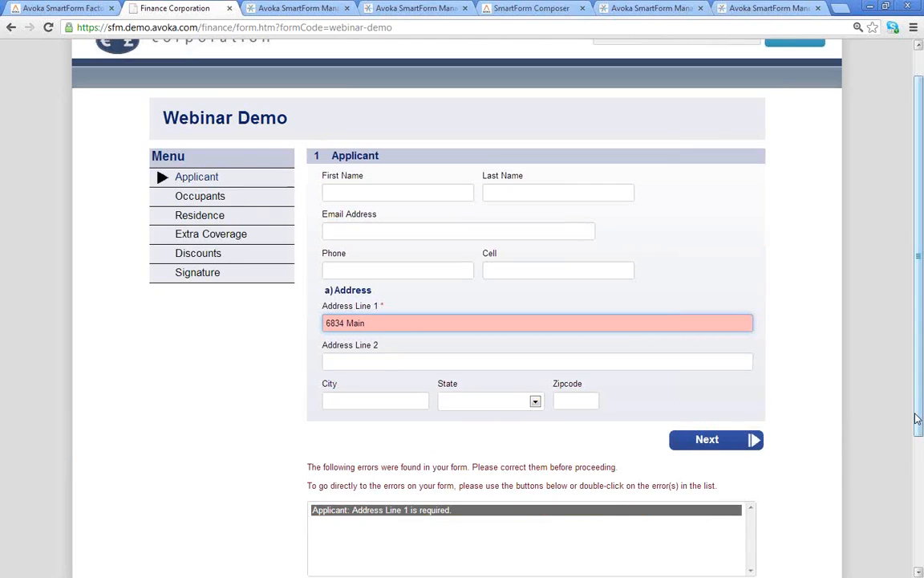
left_click_drag(920, 414, 922, 459)
left_click(595, 510)
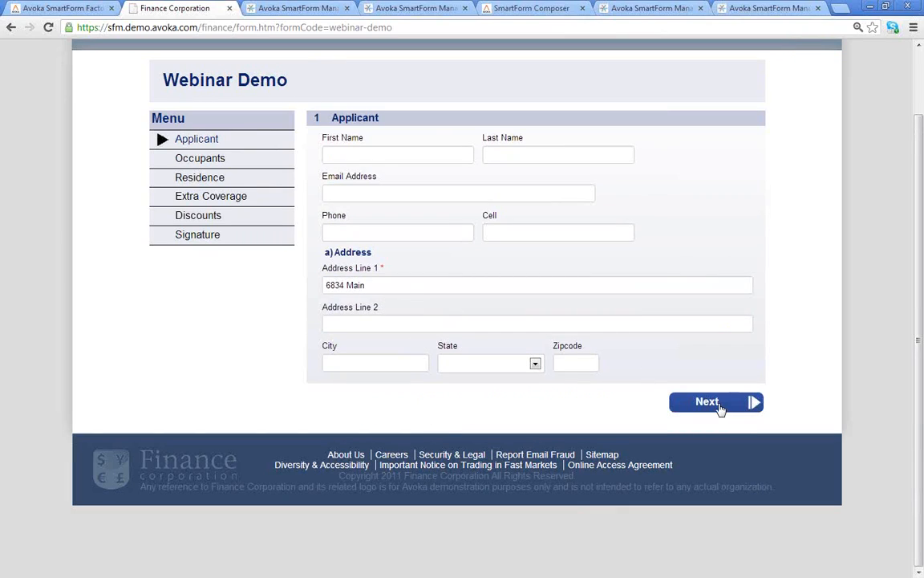
- Submit the form with the 1a. Outlet Request - New_Reactivate file attached as the Pay Stub
left_click(196, 234)
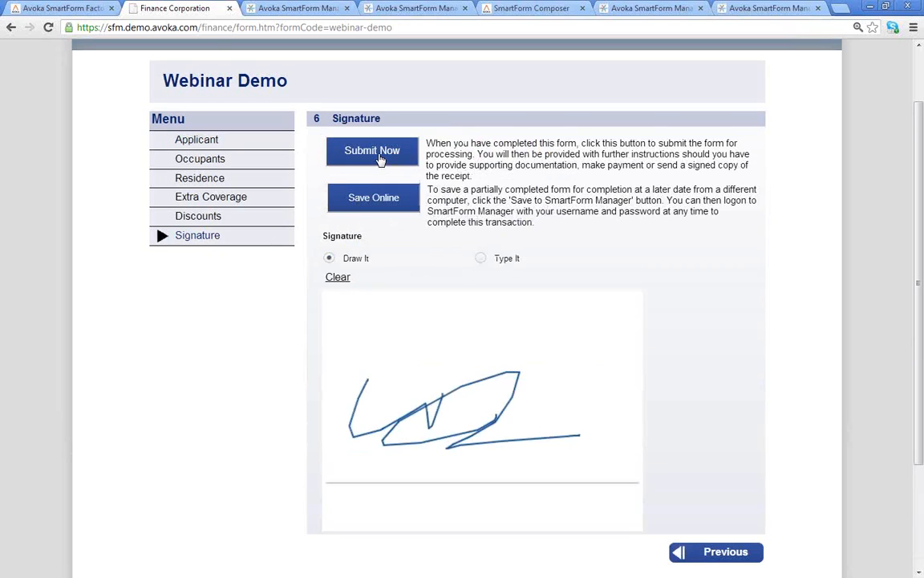
left_click(381, 159)
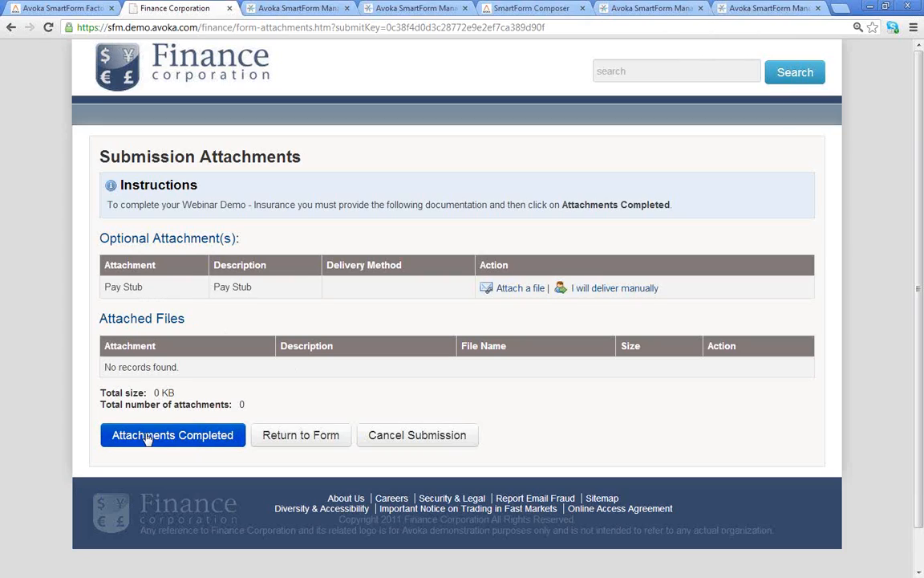
left_click(521, 292)
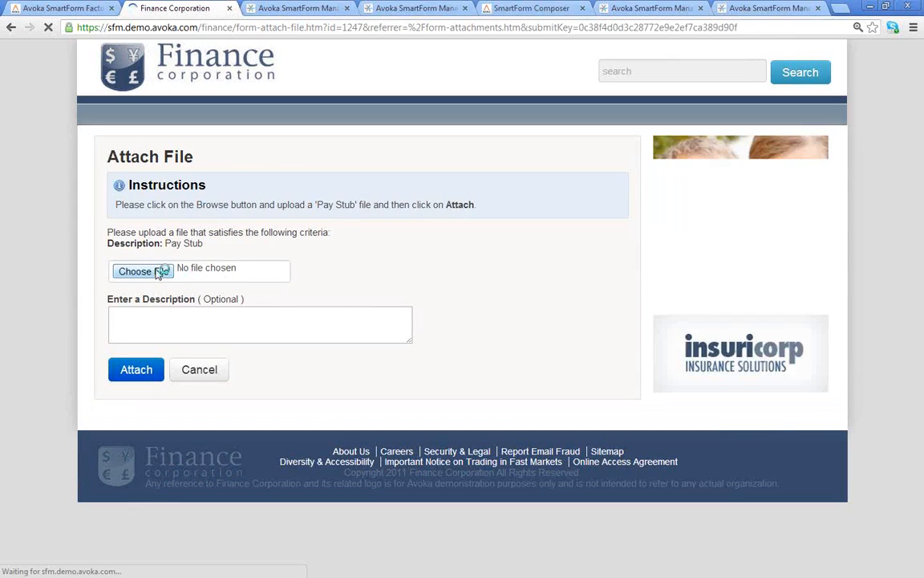
left_click(158, 273)
double_click(142, 214)
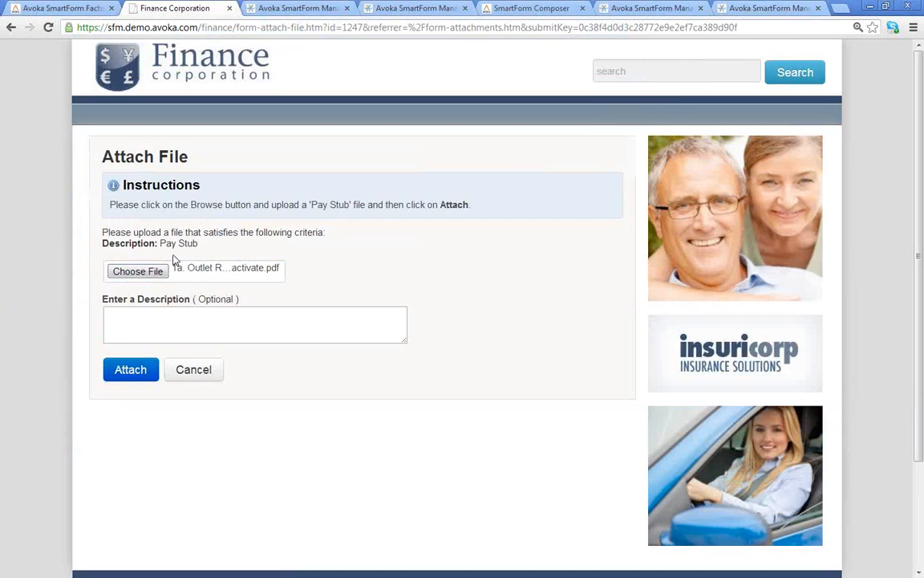
left_click(138, 374)
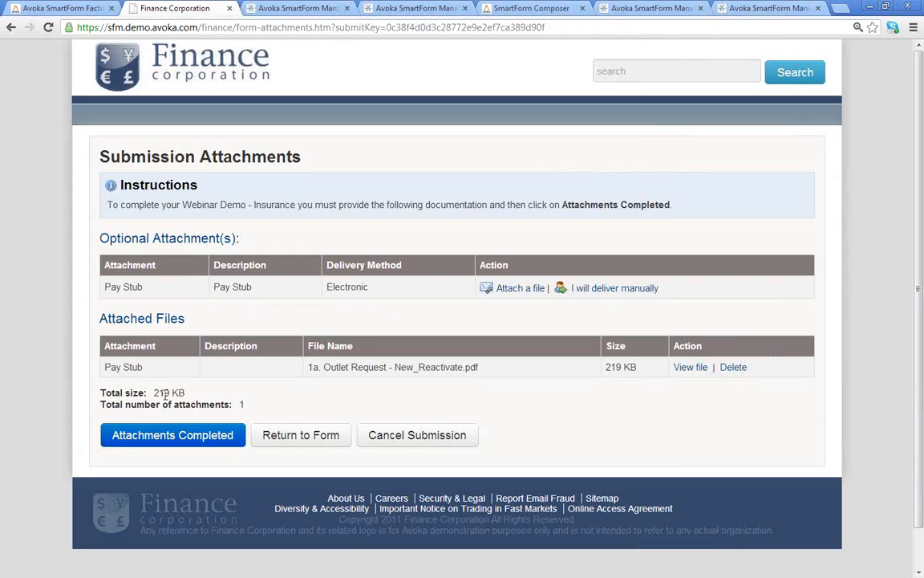
left_click(189, 443)
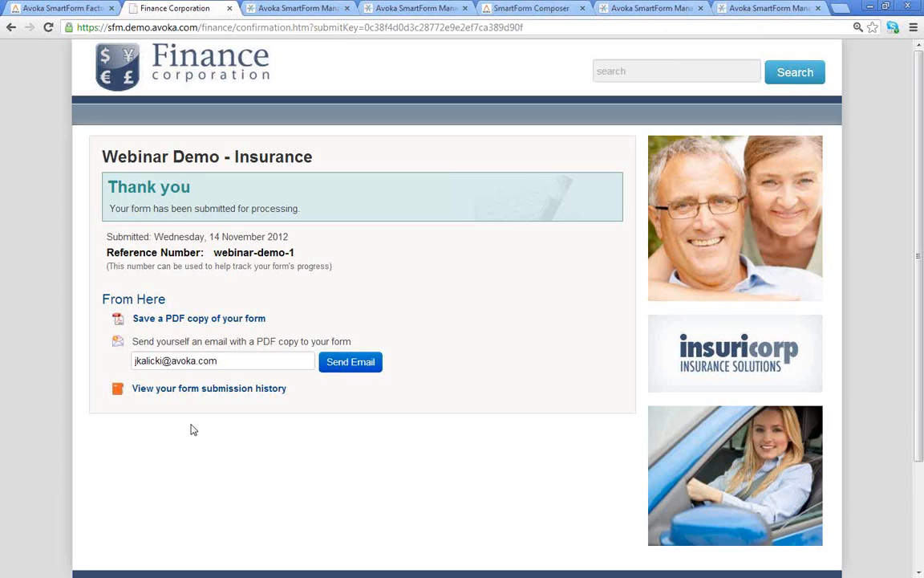
- Download a PDF copy of the submitted form and keep it despite the warning
left_click(181, 323)
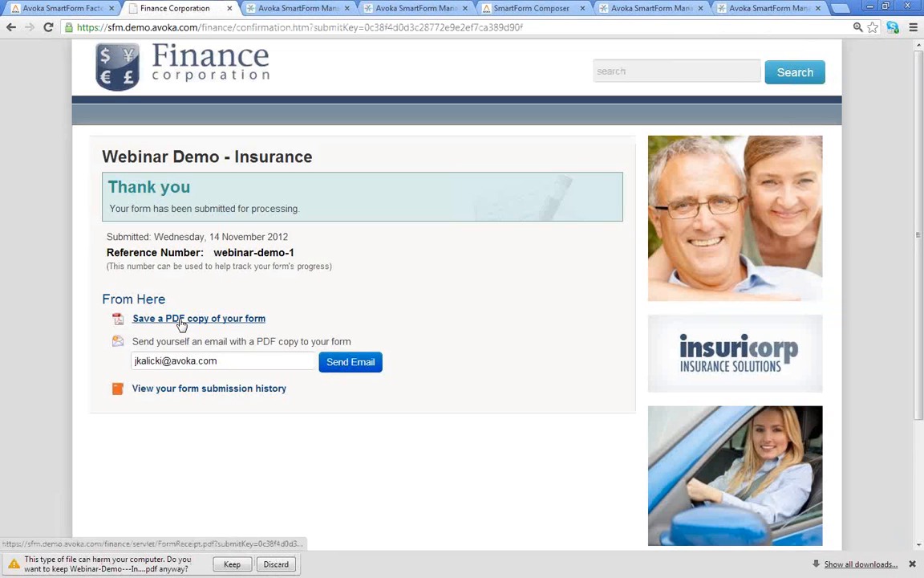
left_click(232, 564)
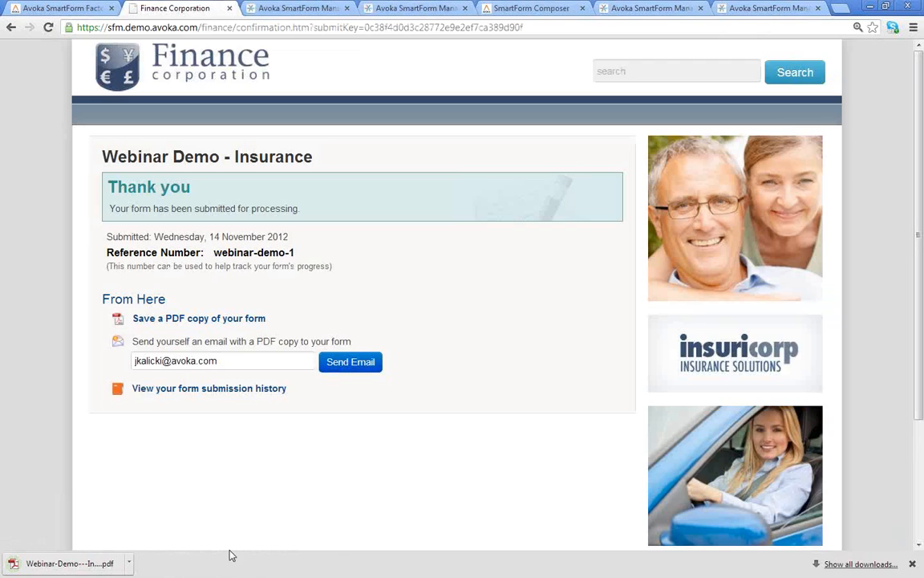
left_click(70, 566)
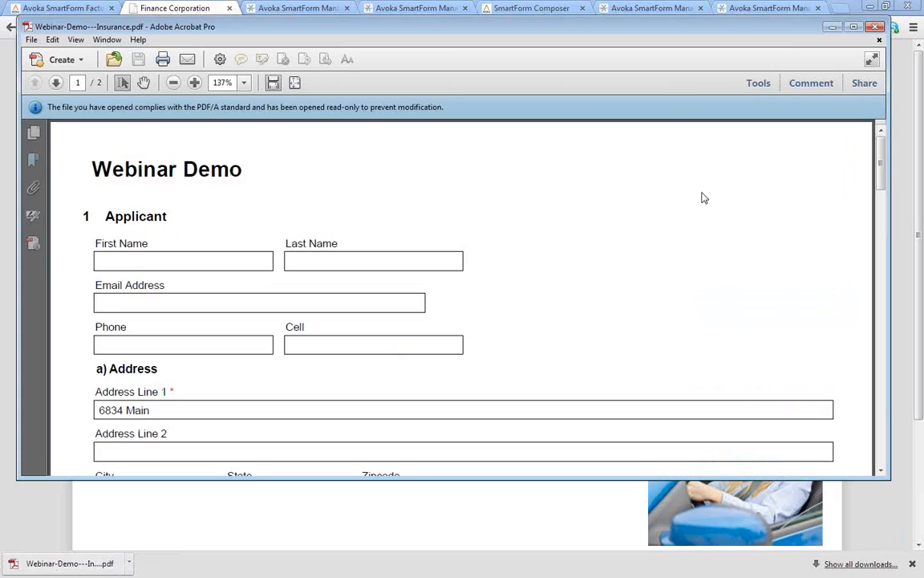
mouse_move(879, 155)
left_mouse_down()
mouse_move(880, 356)
mouse_move(888, 146)
left_mouse_up()
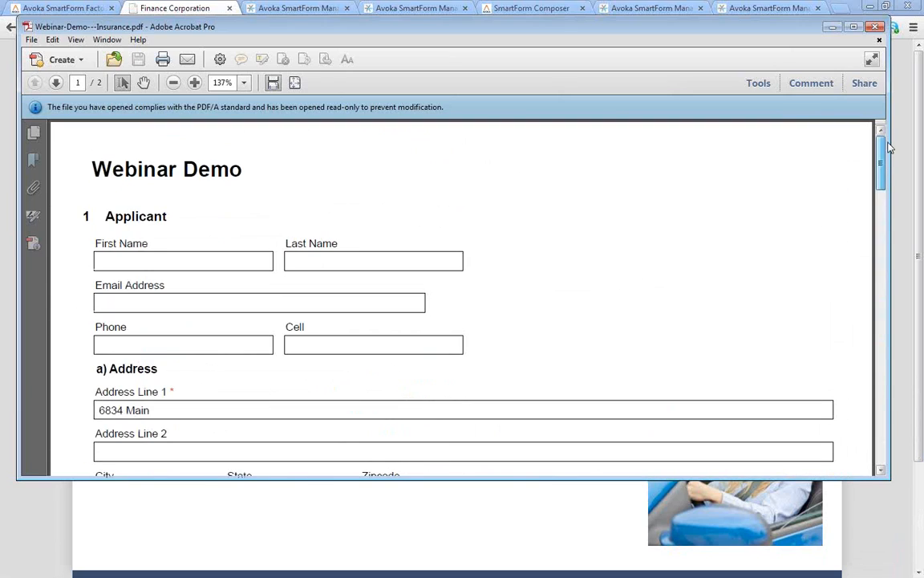
- Close Acrobat to return to the Thank you confirmation page
left_click(878, 28)
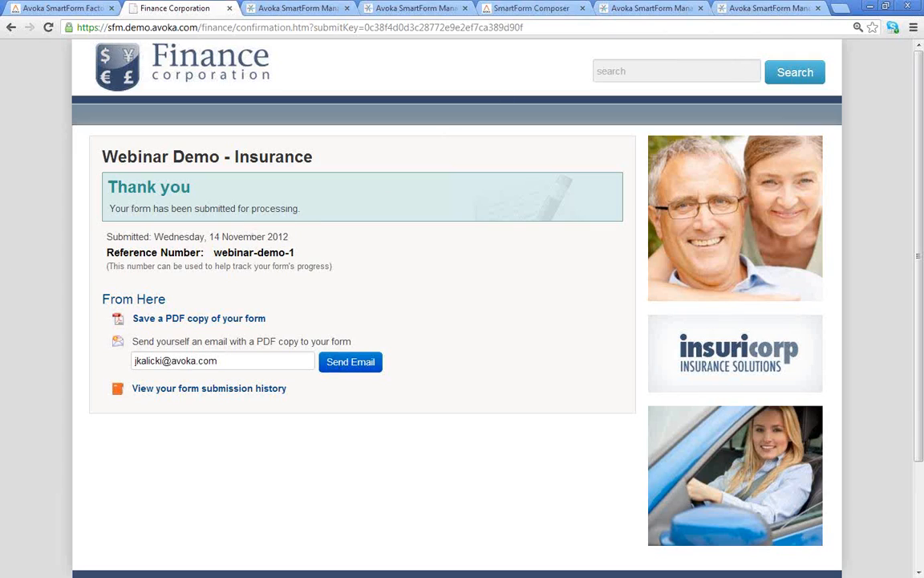
- Show the iPad full screen in IPEVO P2V and pick Colorado as the applicant's State
key("alt+Tab")
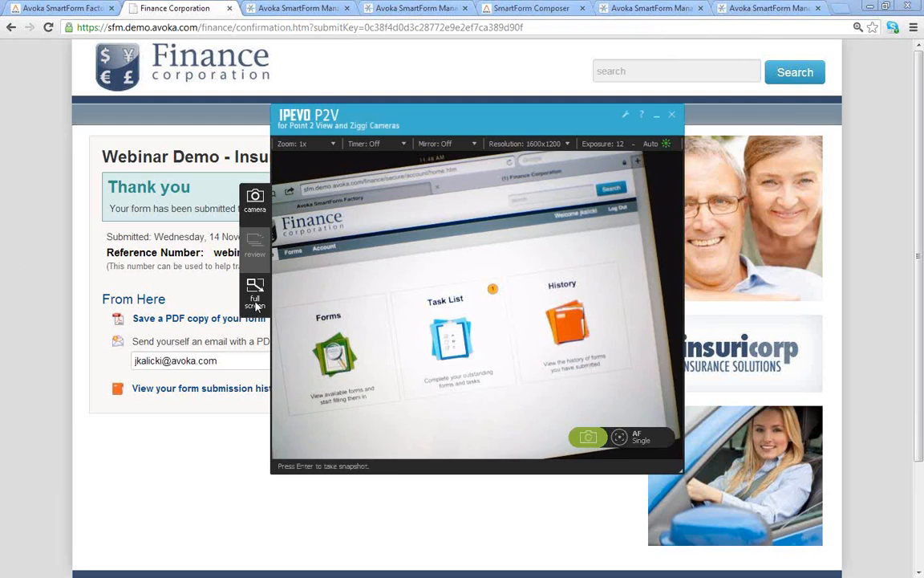
left_click(256, 305)
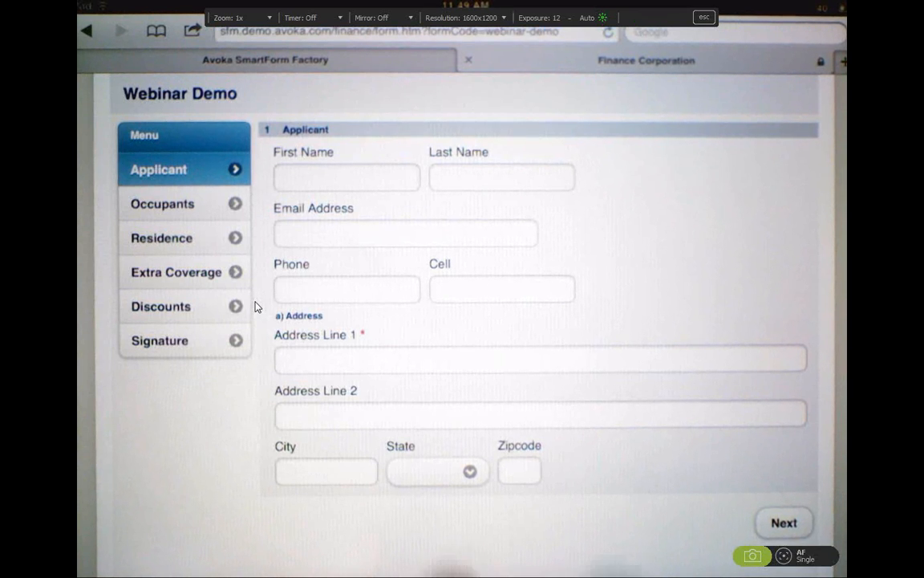
left_click(438, 471)
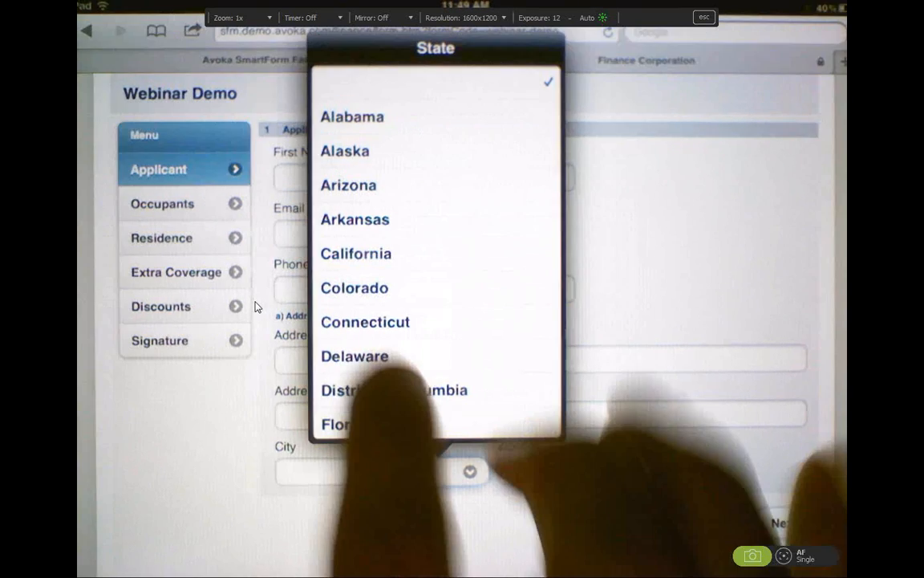
left_click(355, 287)
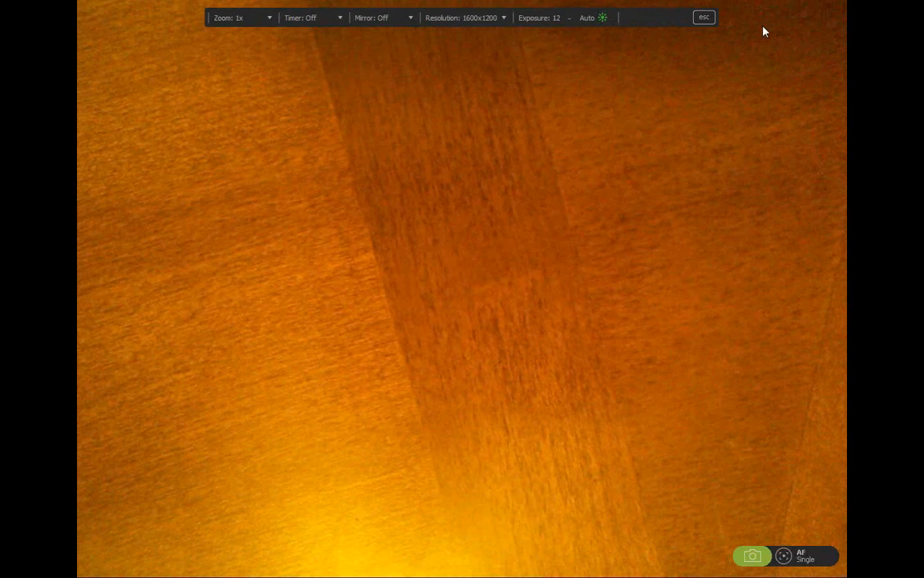
- Exit full screen and close the IPEVO P2V camera window
left_click(704, 19)
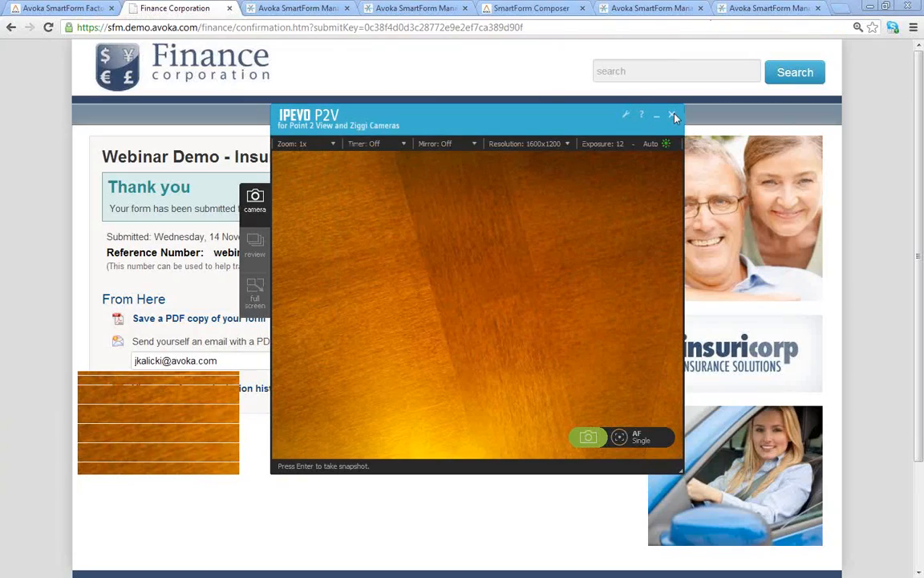
left_click(673, 116)
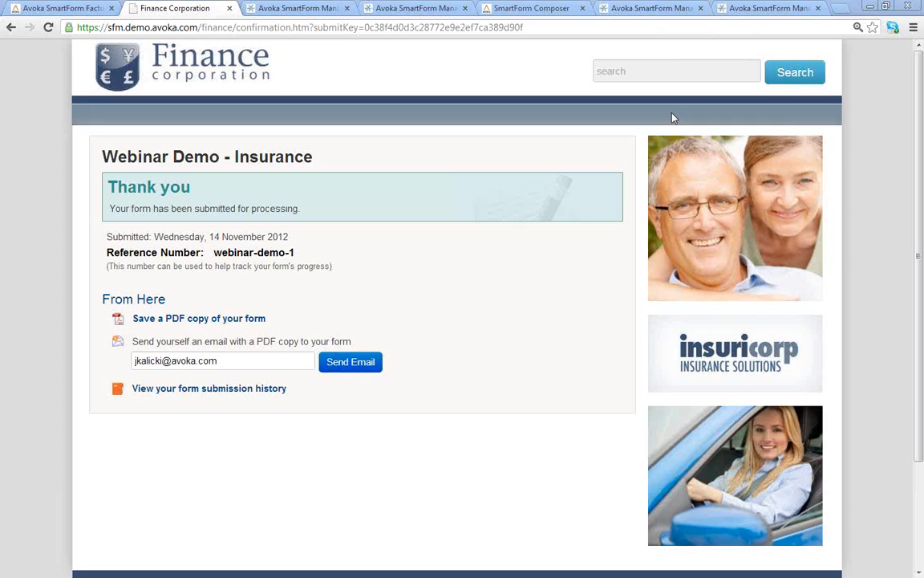
- Open Operations > Form Transactions in SmartForm Manager and log in with the user's credentials
left_click(297, 8)
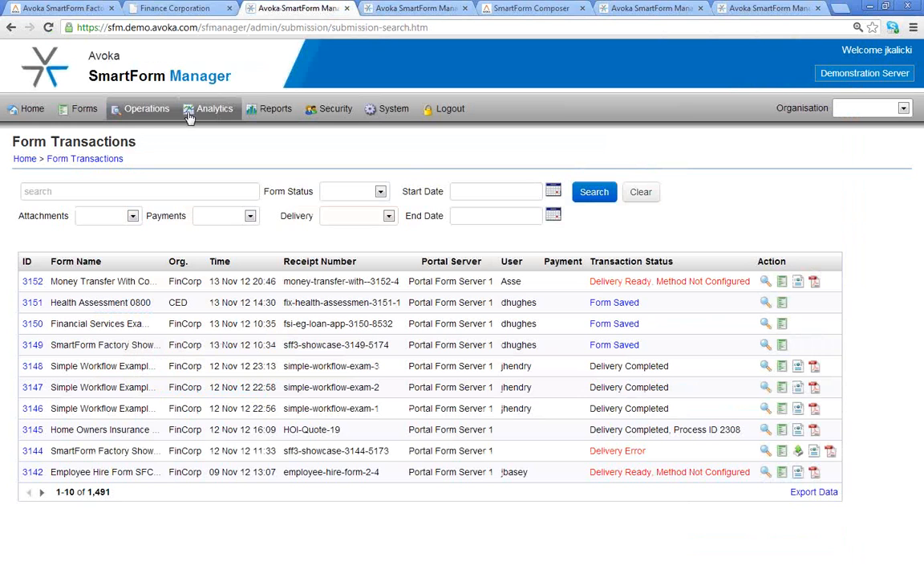
left_click(140, 111)
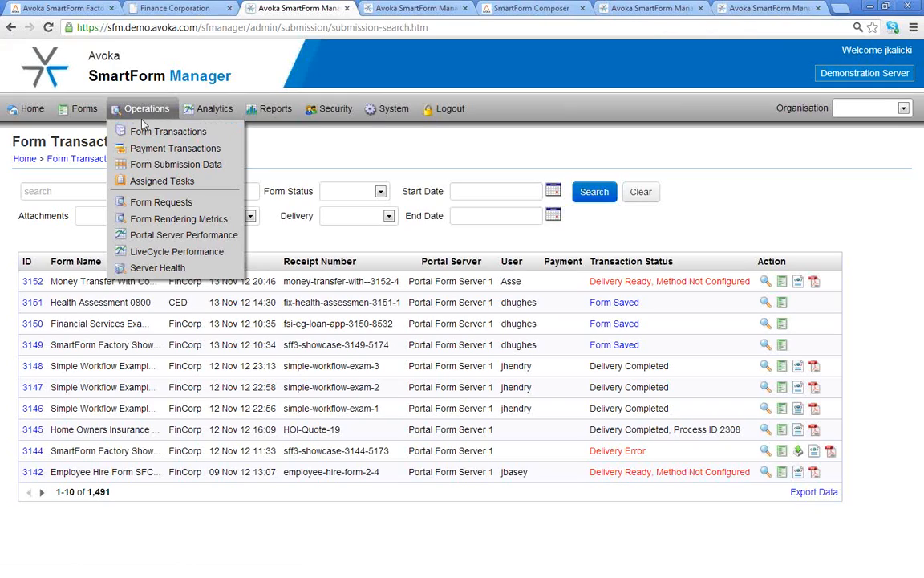
left_click(149, 132)
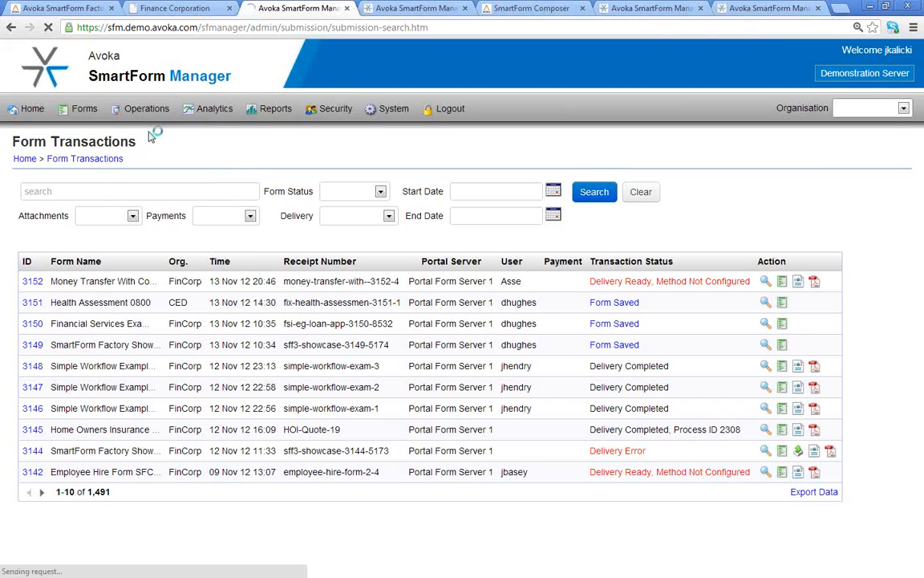
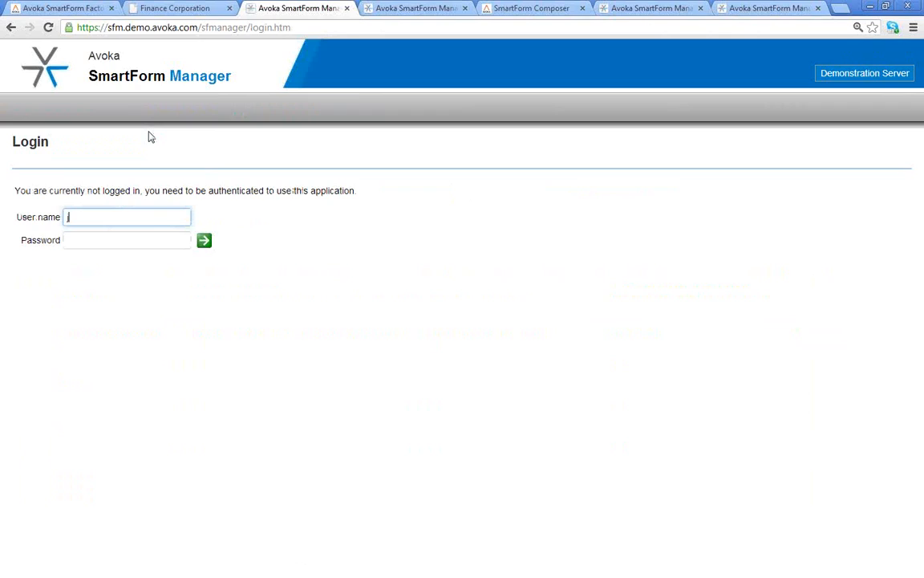
key("Tab")
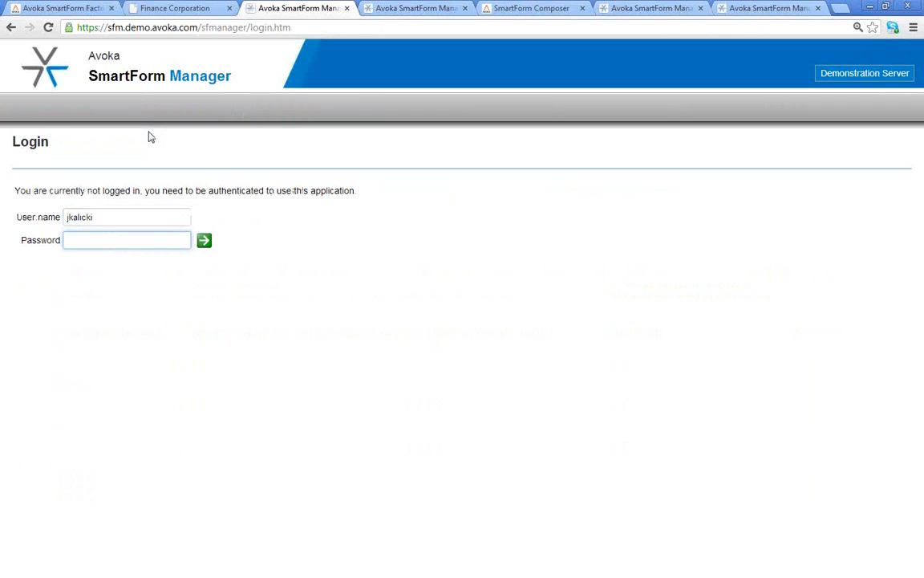
type("******")
key("Return")
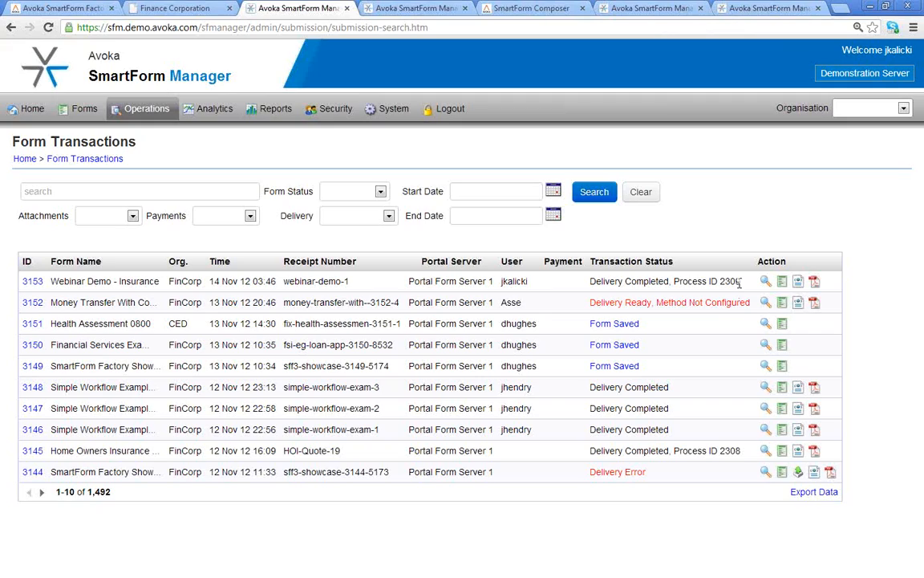
- View Transaction Details for submission 3153 and scroll through its Submission Details
left_click(766, 283)
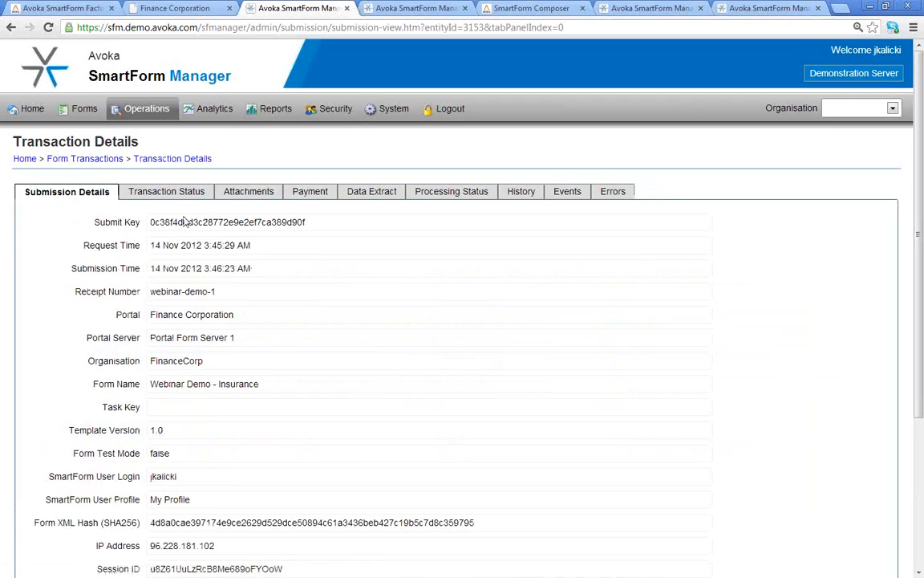
scroll(337, 331, "down", 3)
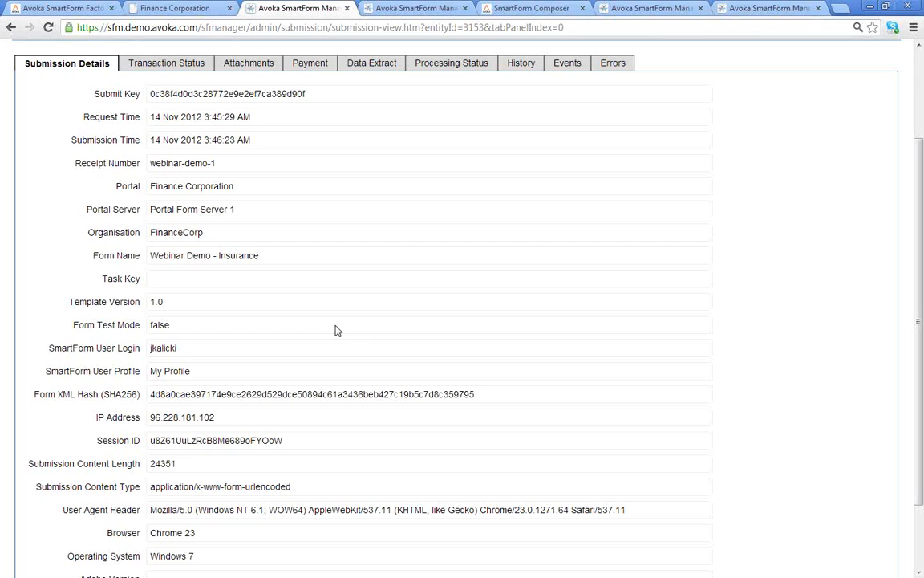
scroll(339, 325, "up", 3)
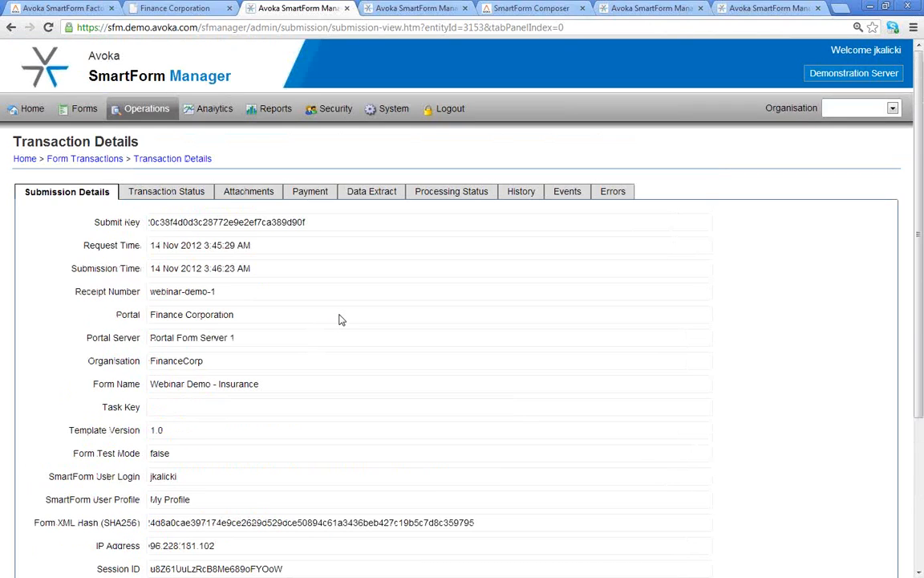
- Review the Analytics Dashboard charts, then return to the Demonstration Resources tab
mouse_move(203, 116)
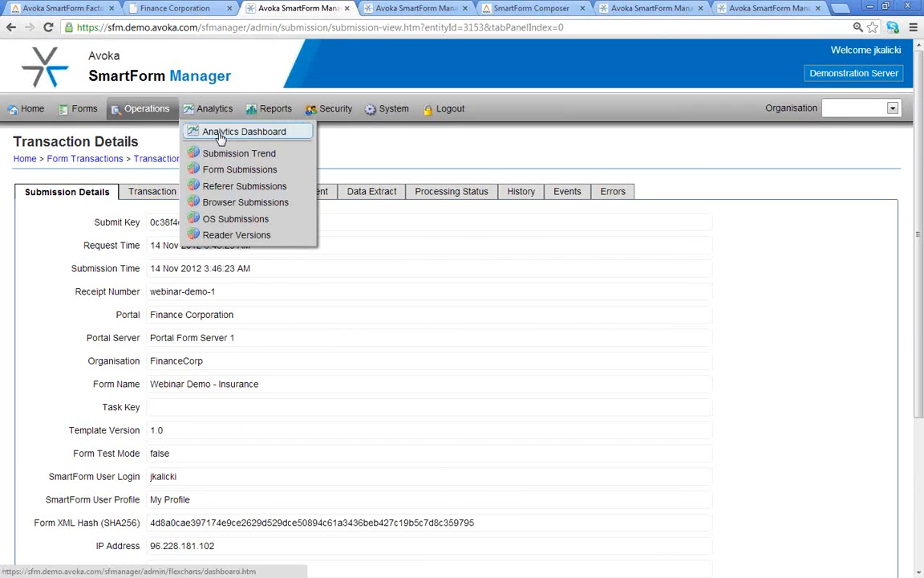
left_click(215, 134)
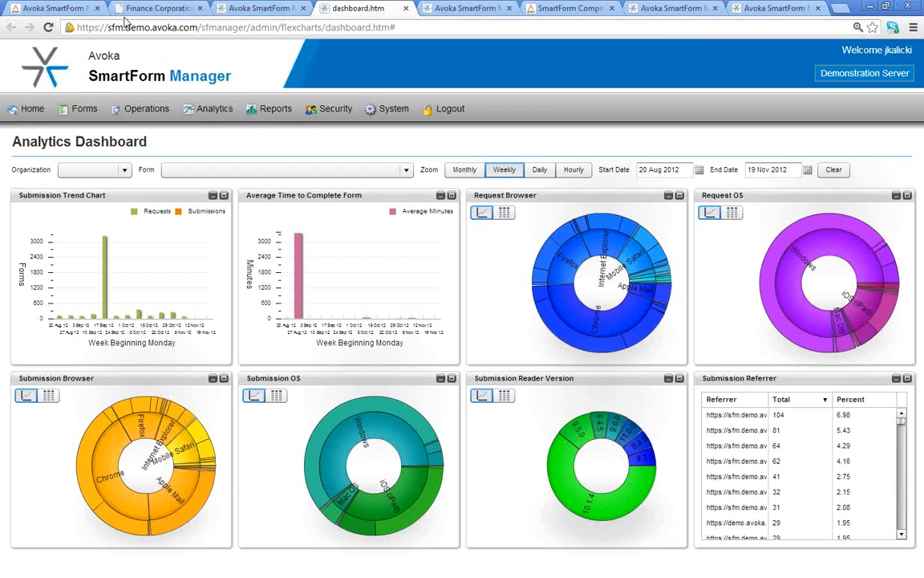
left_click(58, 13)
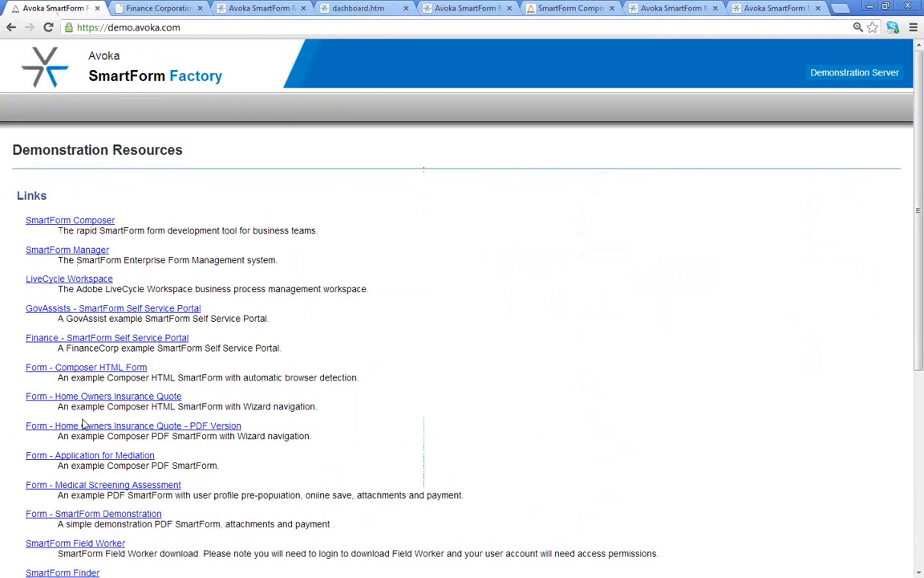
- Open the LiveCycle Workspace link from the Demonstration Resources page in a new tab
left_click(72, 279)
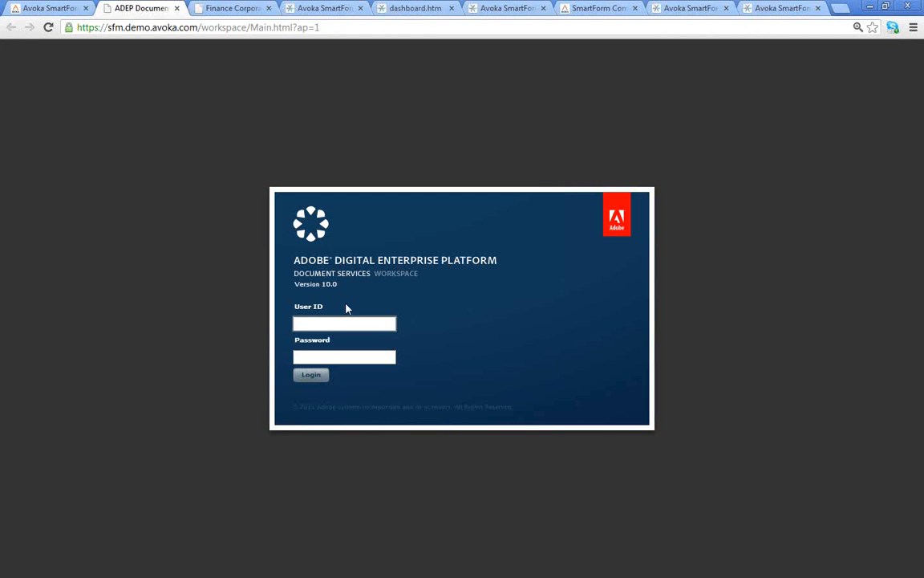
- Sign in to LiveCycle Workspace with the administrator User ID and password, retrying after the invalid-password error
type("adminis")
type("trator")
key("Tab")
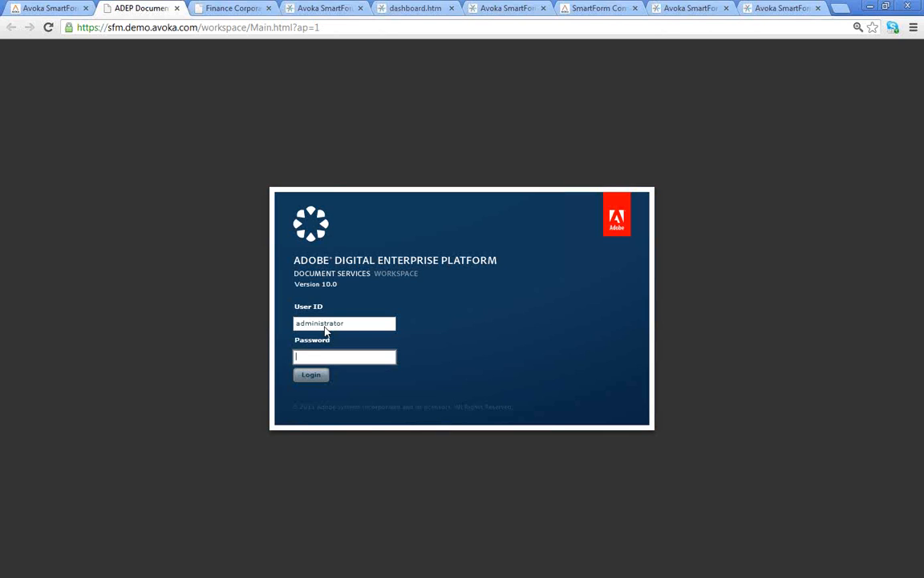
type("passwor")
key("Return")
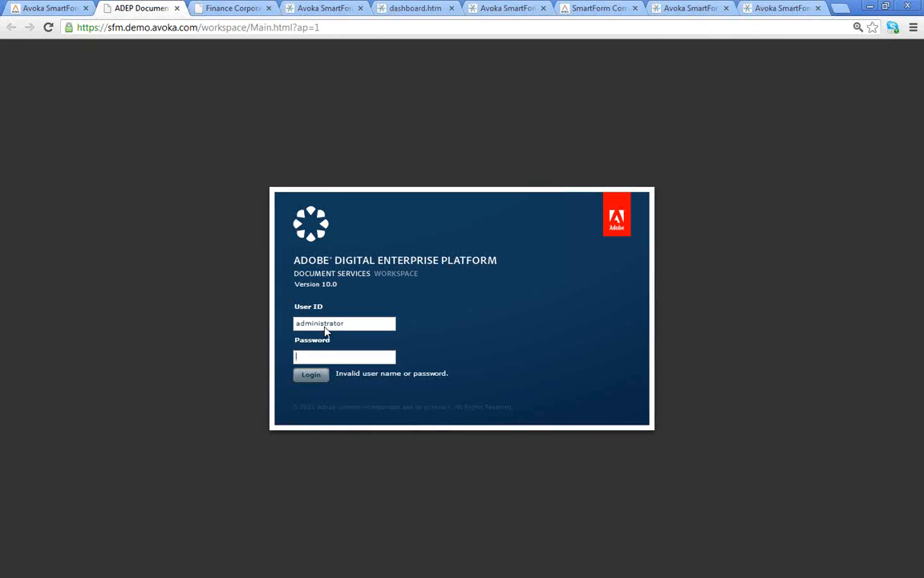
type("password")
key("Return")
type("password")
key("Return")
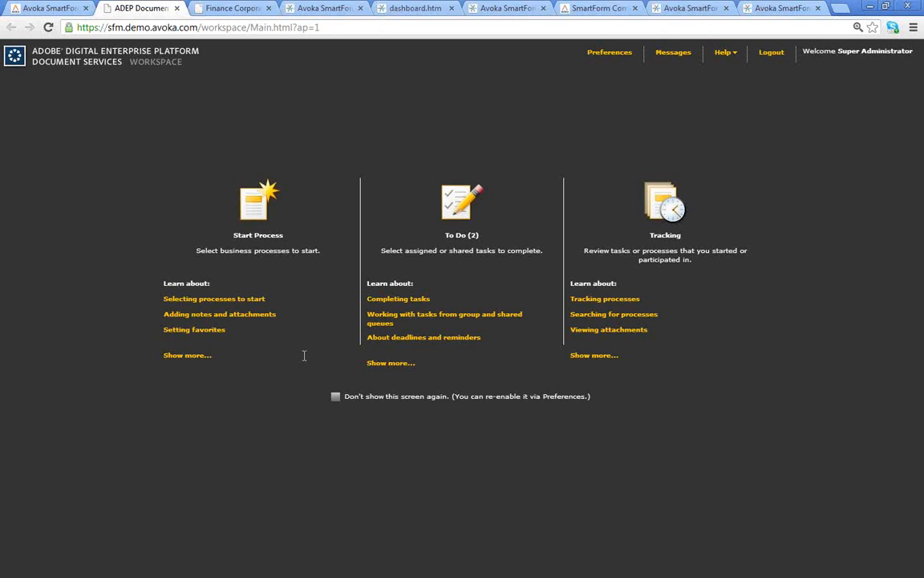
- Show the To Do list with its two Review Descision tasks
left_click(454, 212)
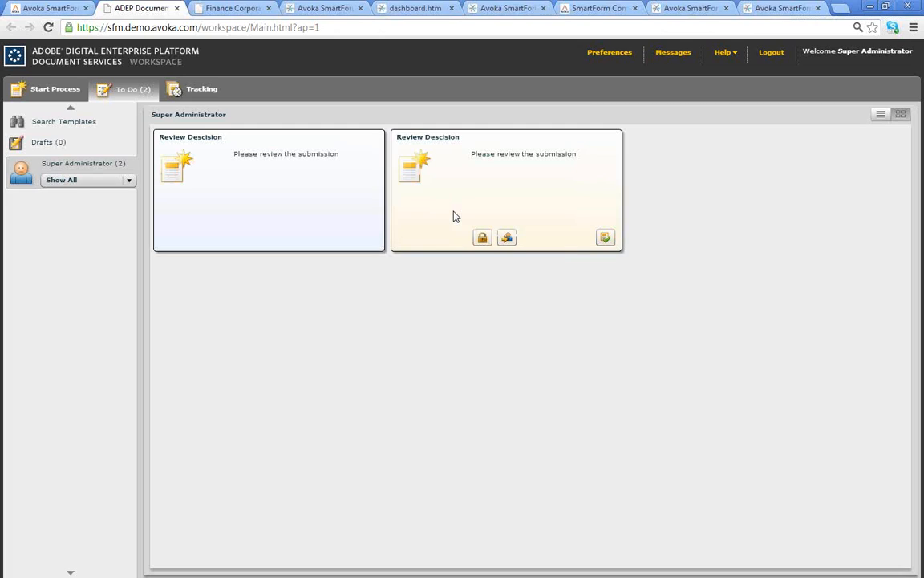
- Review the first Review Descision task's form and attachments, then approve the Webinar Demo submission
left_click(168, 173)
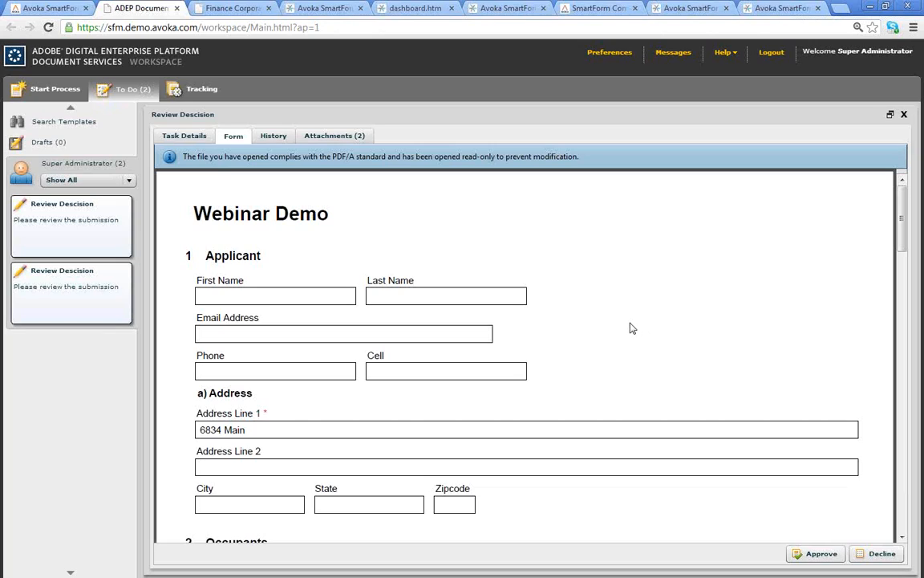
left_click(321, 137)
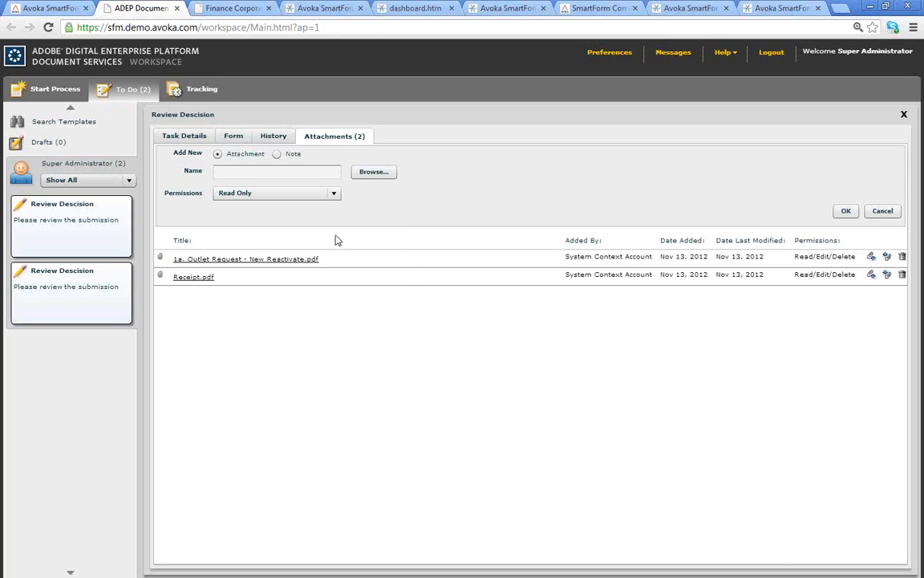
left_click(233, 135)
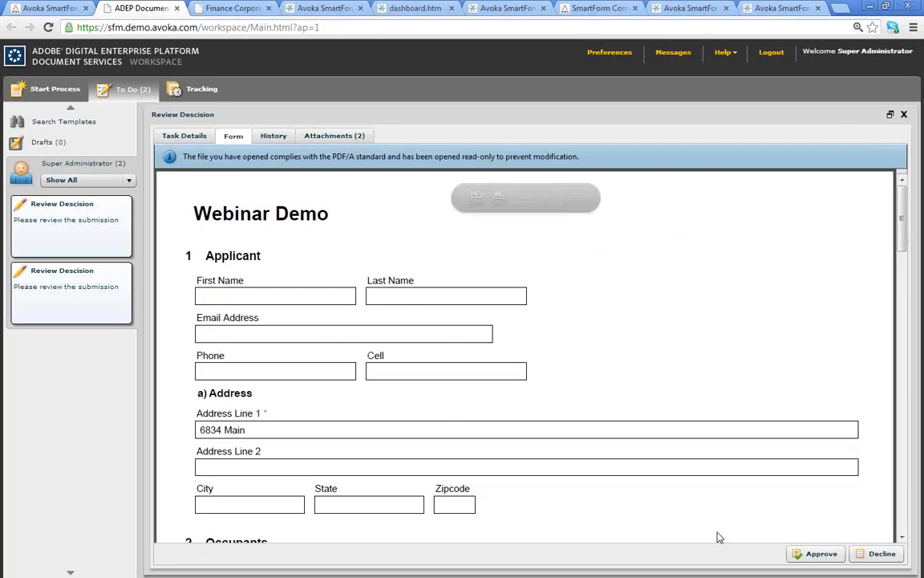
left_click(816, 555)
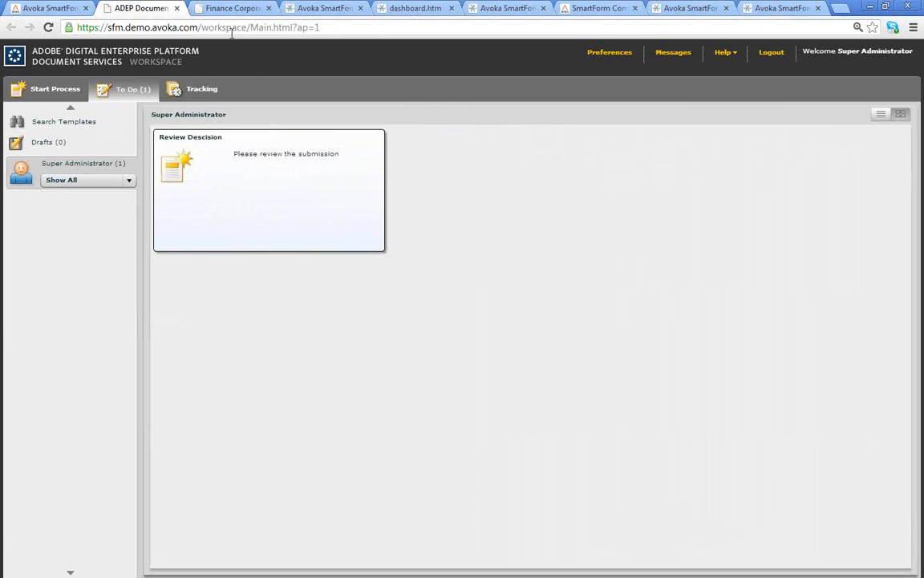
left_click(228, 10)
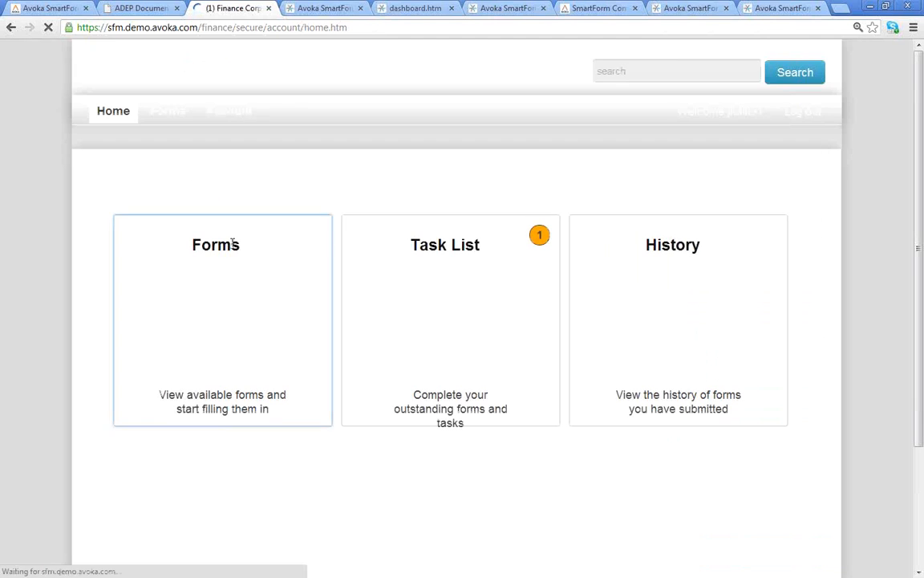
- Open the portal's Task List and Forms History to see Webinar Demo - Insurance marked Approved
left_click(445, 293)
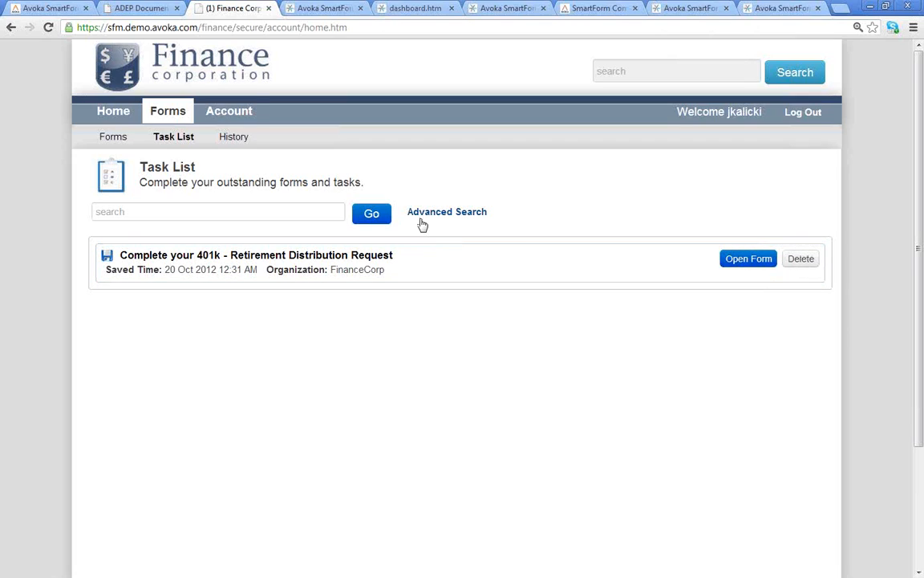
left_click(240, 137)
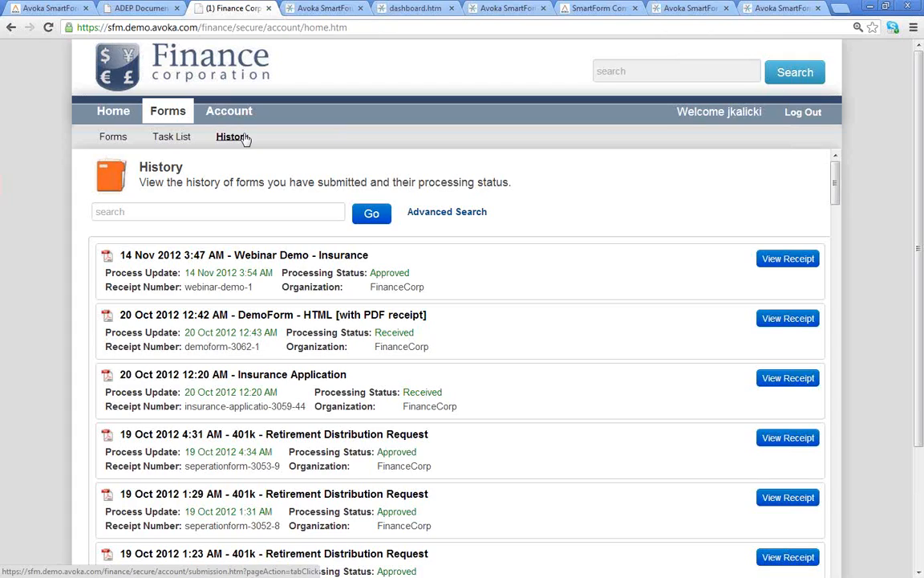
- Switch to SmartForm Manager's Transaction Details for the Webinar Demo - Insurance submission
left_click(314, 10)
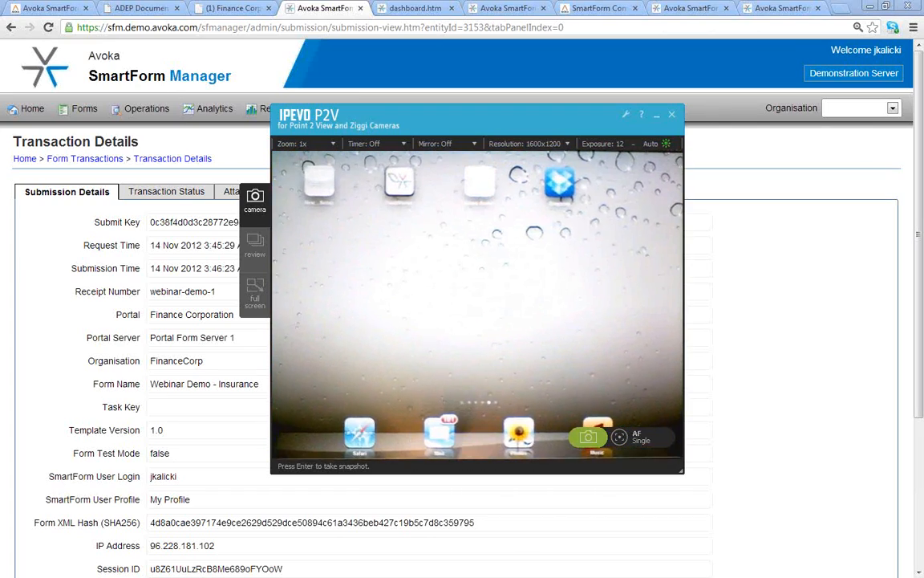
- Make the IPEVO P2V tablet feed full screen and open FieldWorker's Forms list
left_click(255, 291)
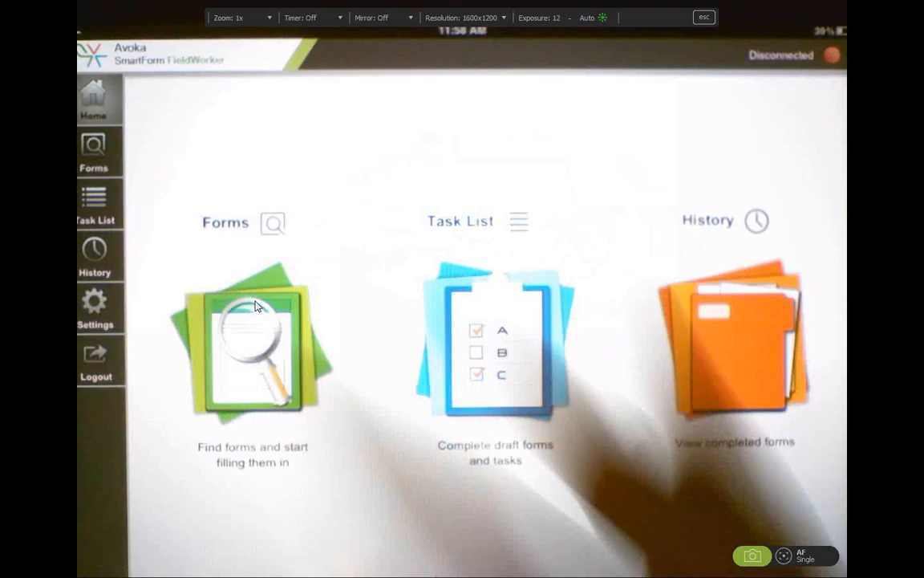
left_click(255, 305)
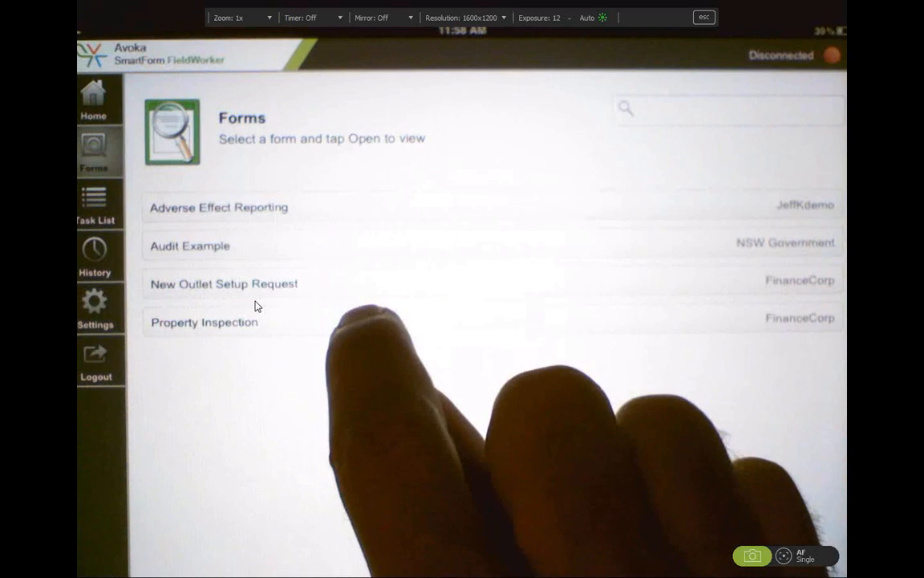
- Select the Property Inspection form and open it at its Property Location section
left_click(361, 321)
left_click(800, 348)
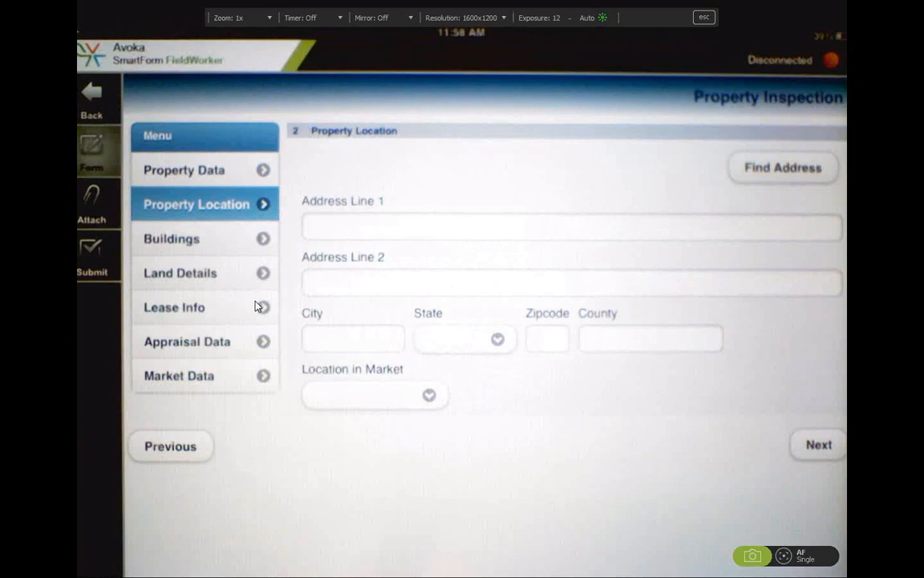
- Move from Buildings back to Property Location, then go to the form's Attach page
left_click(171, 239)
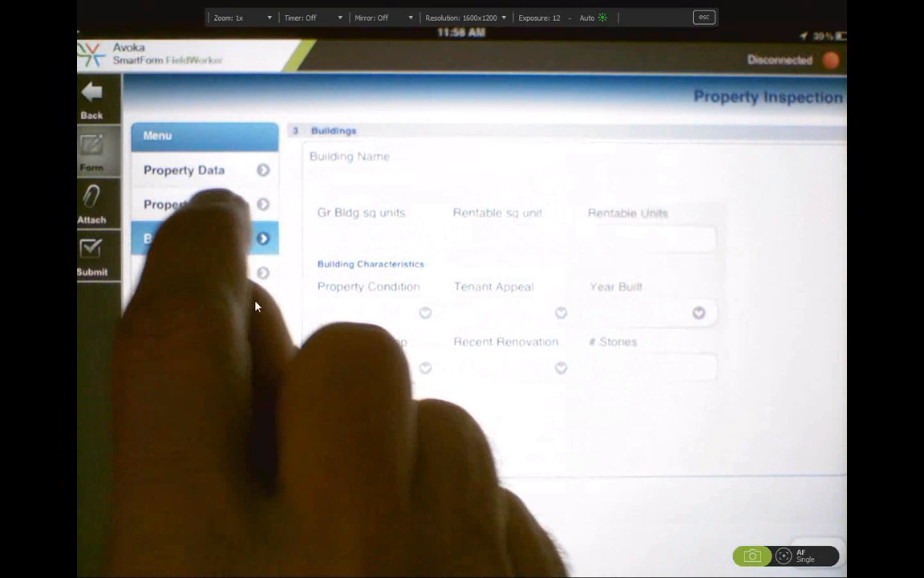
left_click(196, 204)
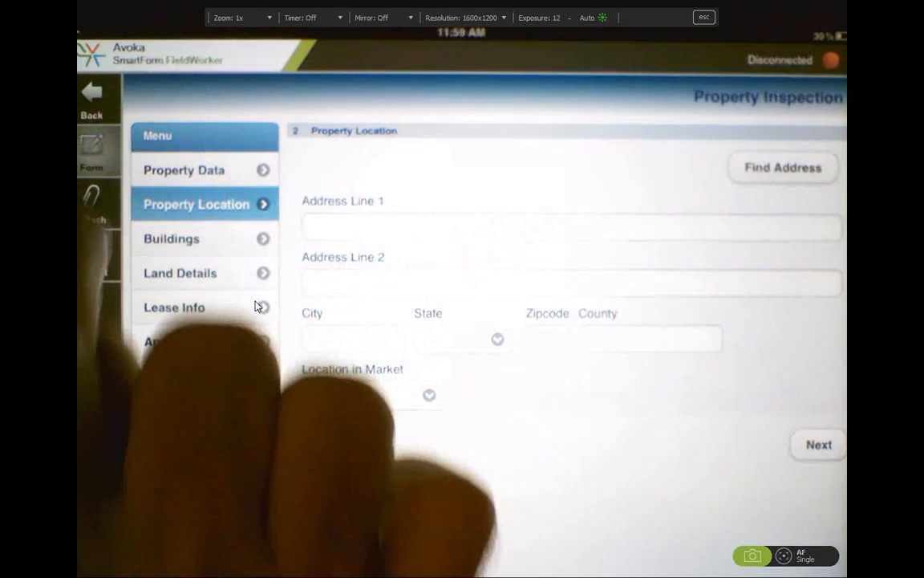
left_click(91, 203)
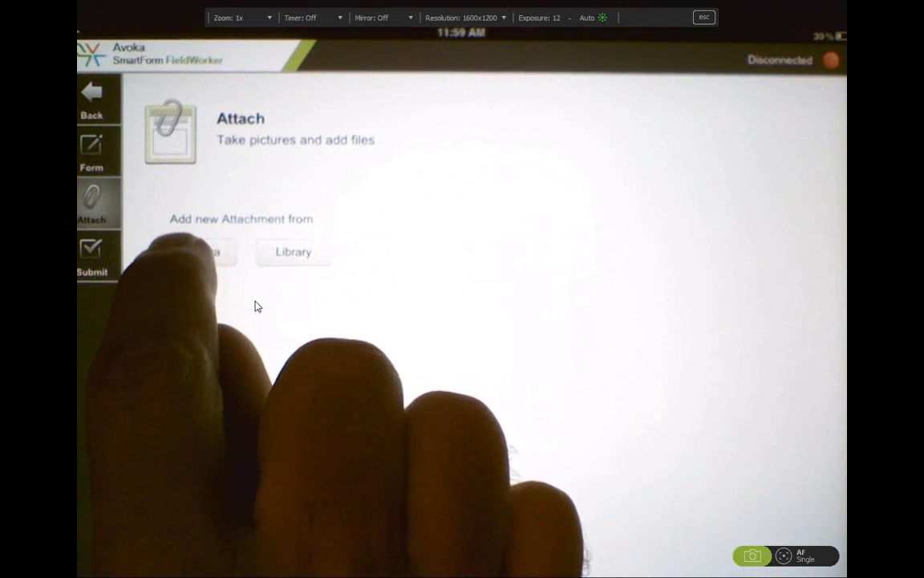
- Capture a camera photo and attach it to the Property Inspection form
left_click(191, 251)
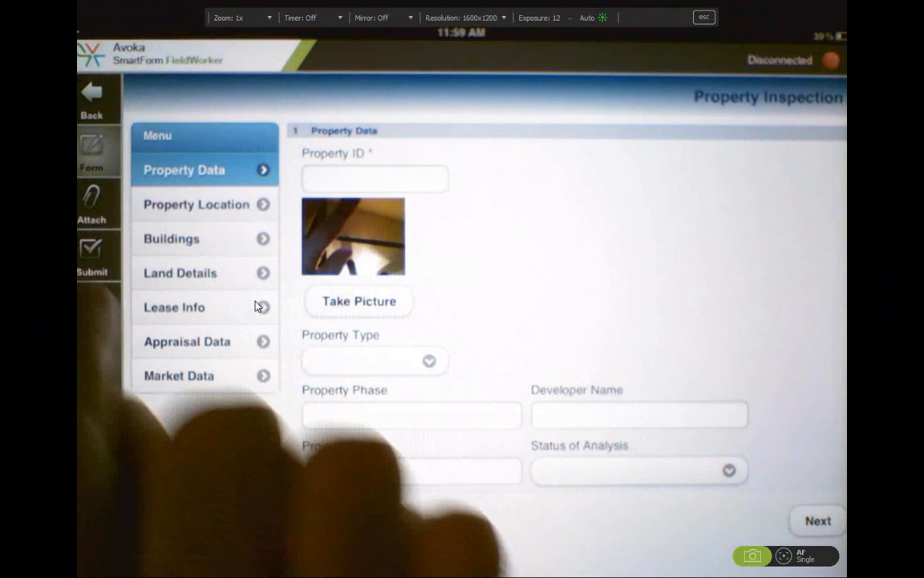
left_click(91, 204)
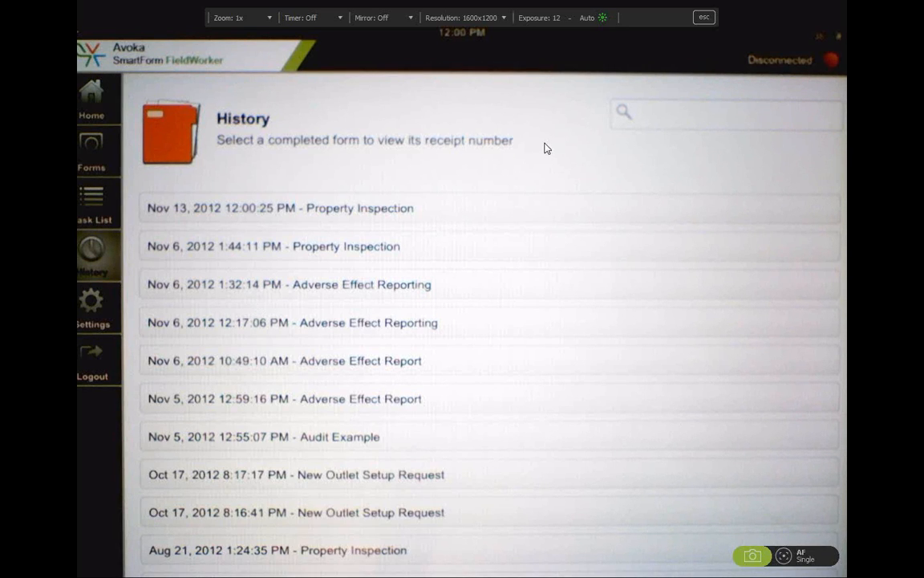
- Exit the full-screen IPEVO P2V camera view and minimize it to reveal webinar-demo-1's Transaction Details
left_click(704, 19)
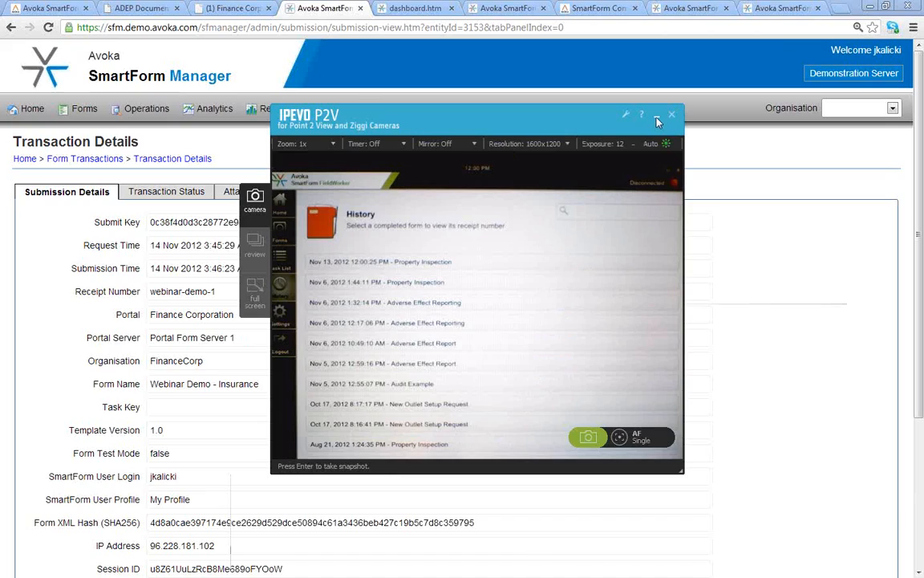
left_click(656, 117)
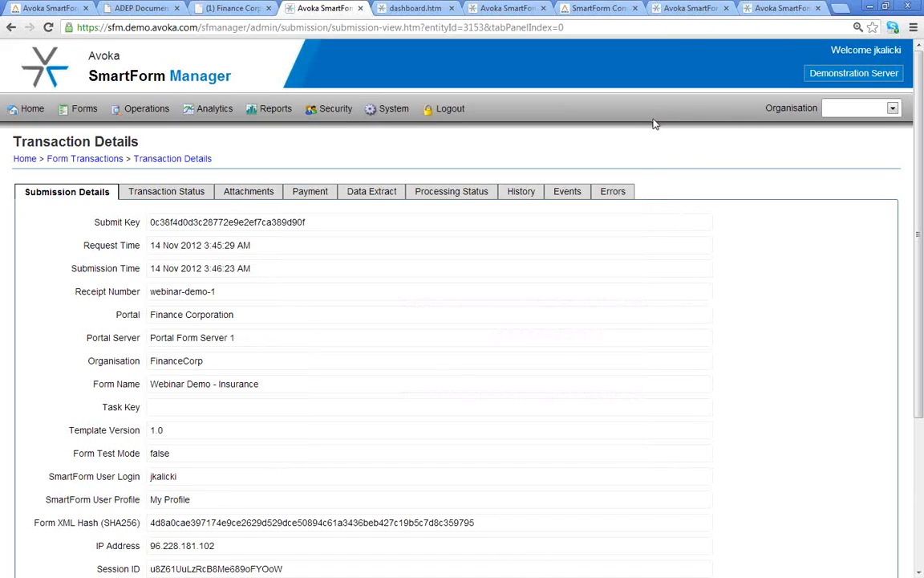